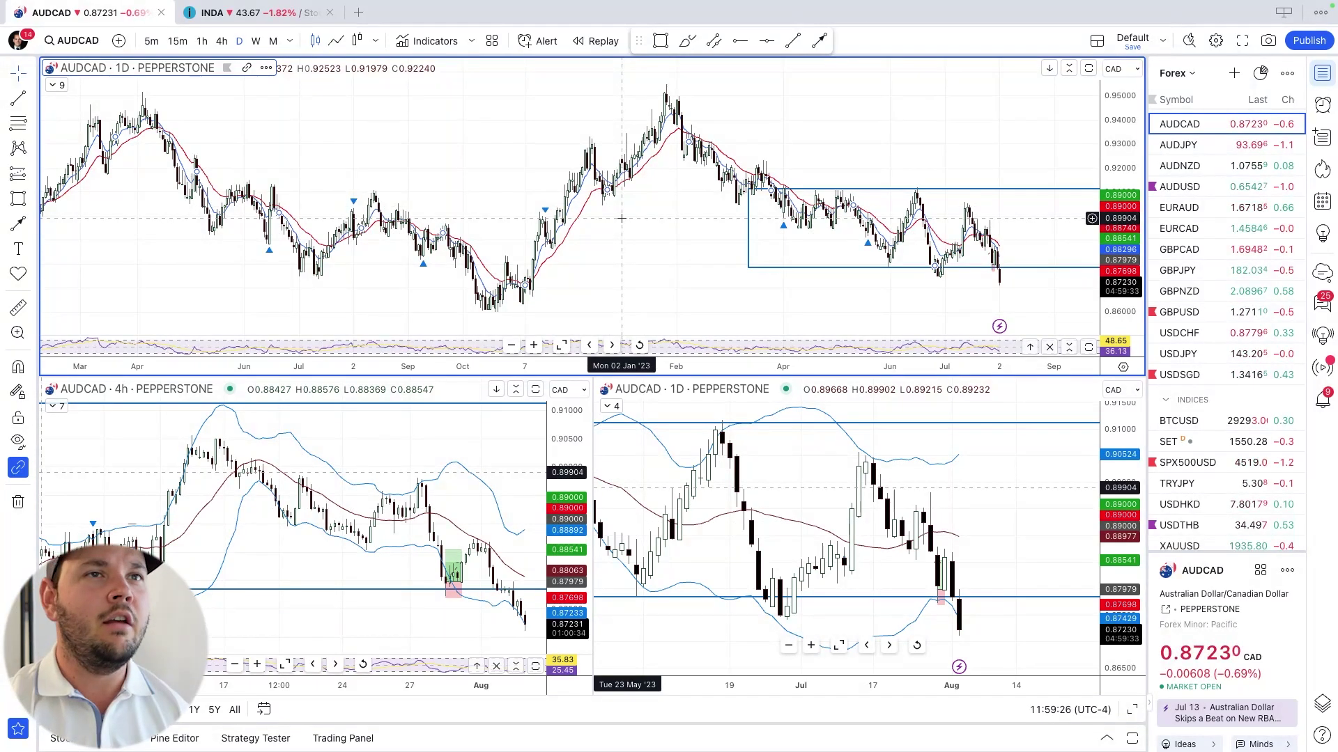
Review the list of indicators applied to the daily AUDCAD chart.
{"action": "scroll", "coordinate": [622, 218], "scroll_direction": "up", "scroll_amount": 2}
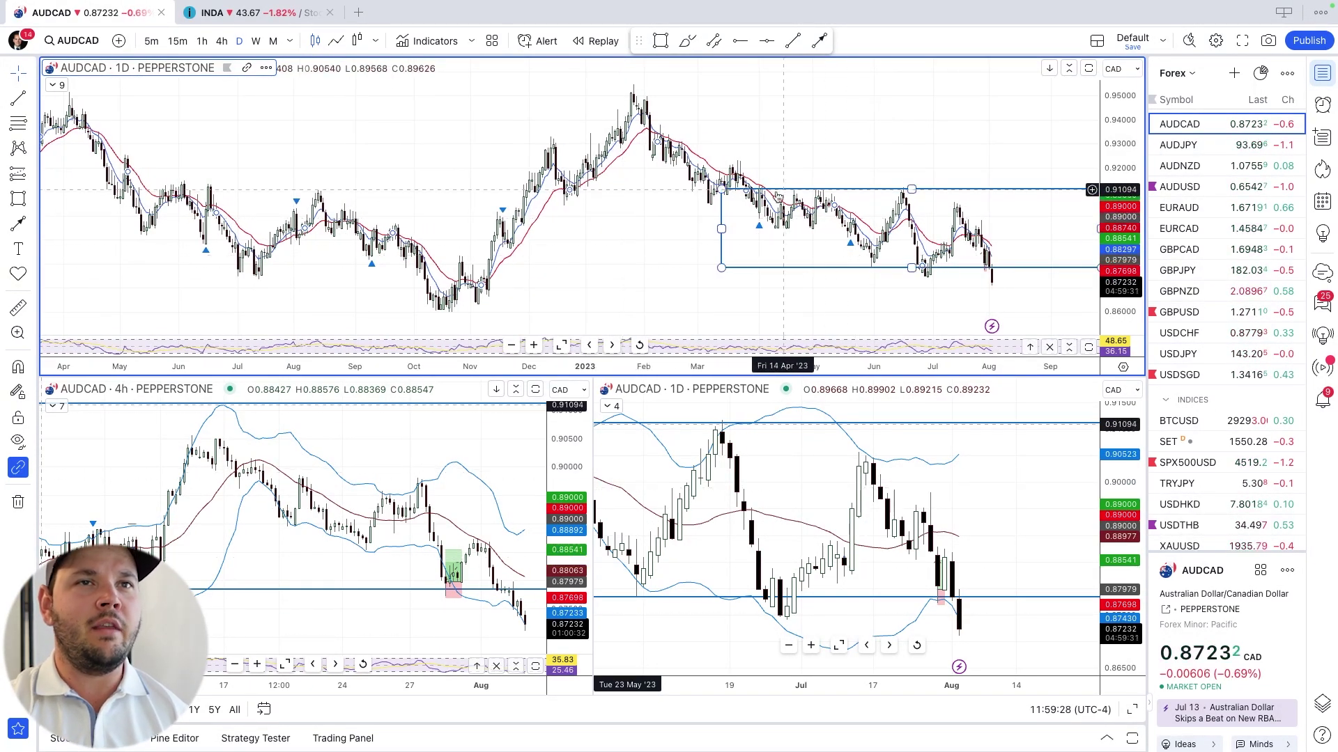
{"action": "scroll", "coordinate": [855, 230], "scroll_direction": "up", "scroll_amount": 2}
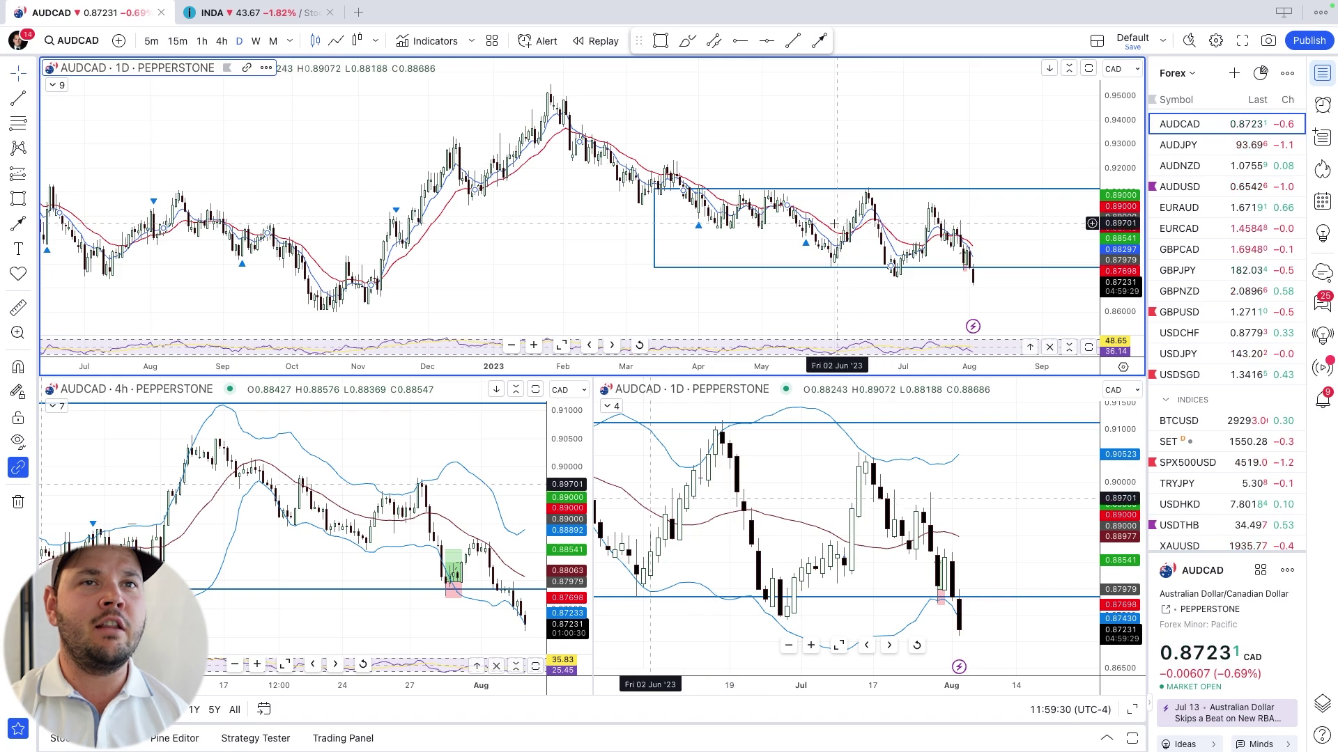
{"action": "left_click", "coordinate": [62, 88]}
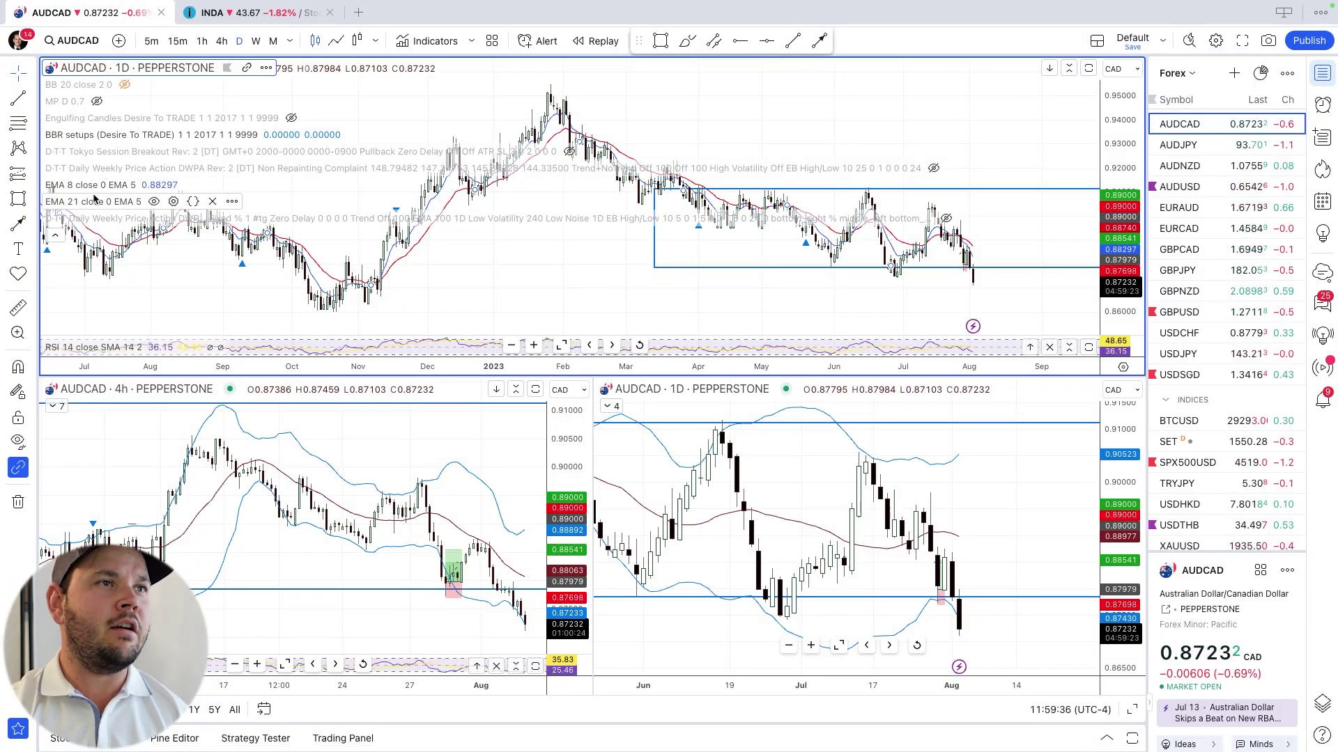
{"action": "left_click", "coordinate": [55, 235]}
Examine the 21-period EMA's timeframe visibility settings, trying its Hours option on and off again.
{"action": "double_click", "coordinate": [735, 174]}
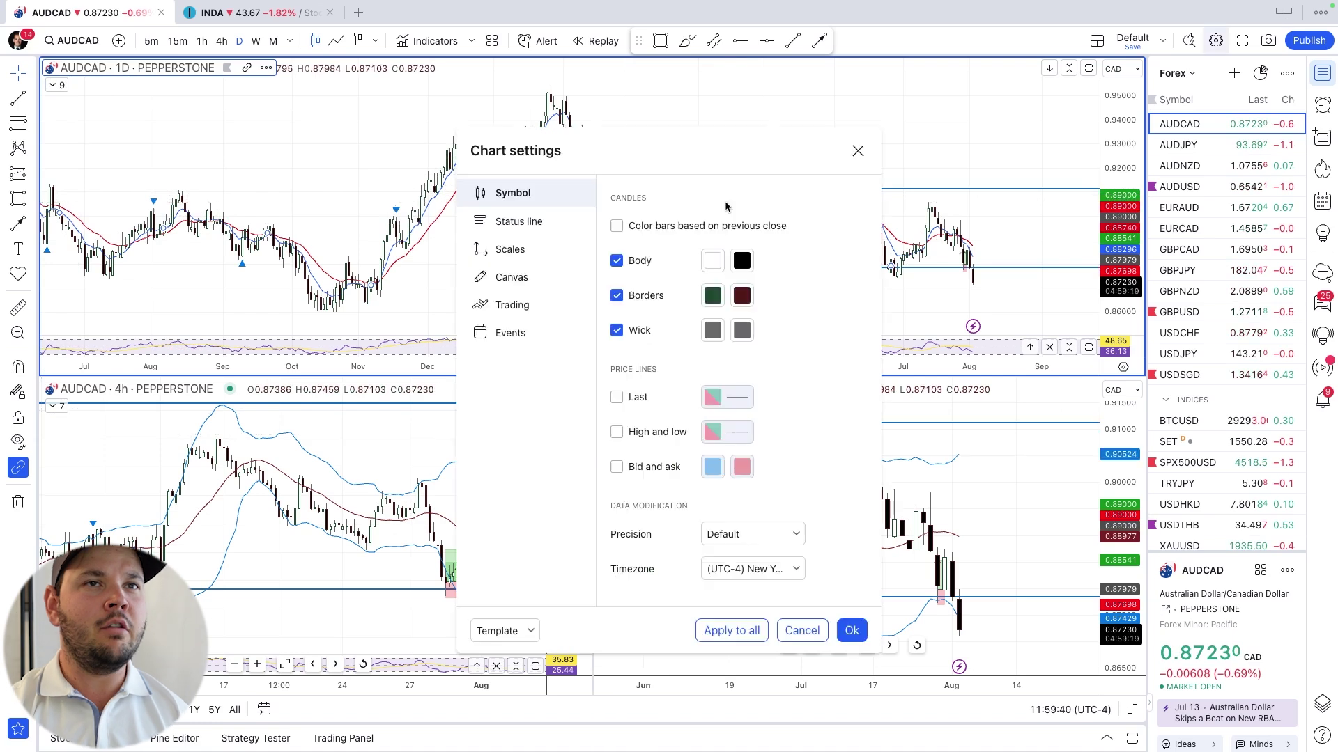
{"action": "key", "text": "Escape"}
{"action": "double_click", "coordinate": [644, 193]}
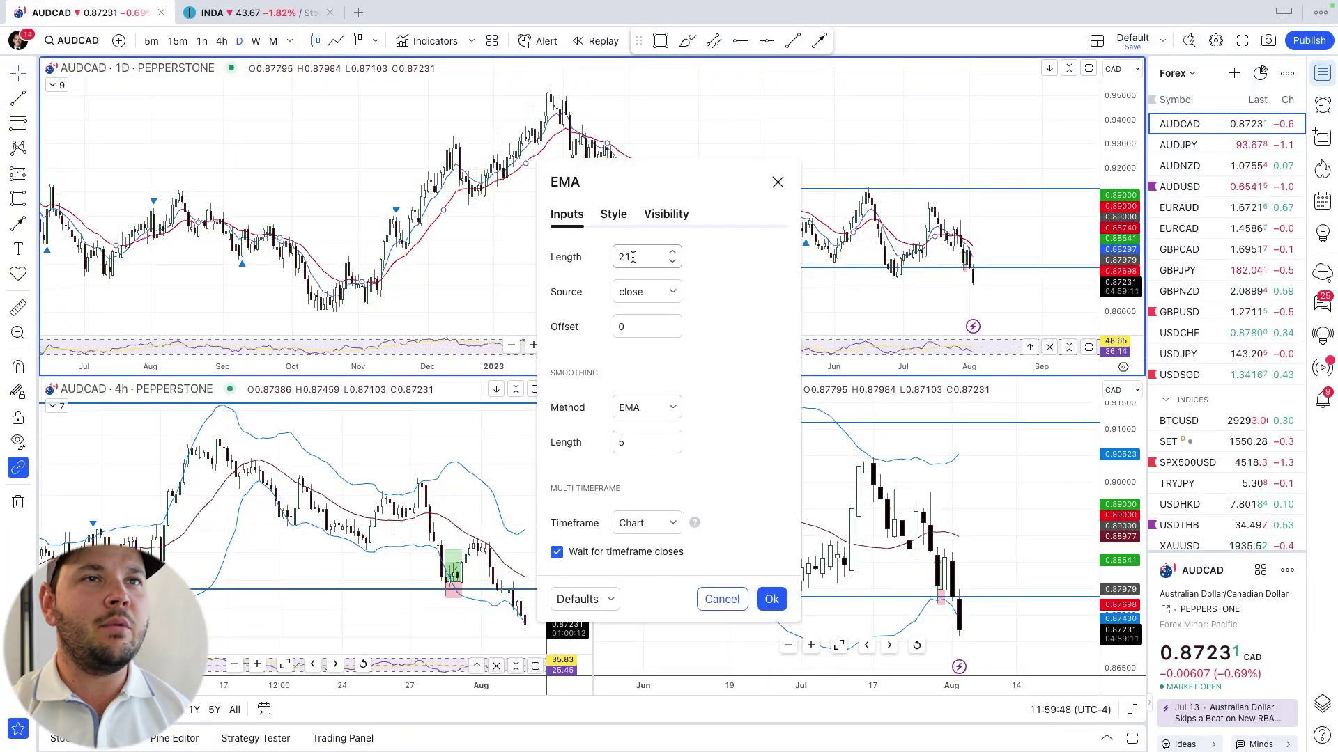
{"action": "left_click", "coordinate": [613, 215]}
{"action": "left_click", "coordinate": [666, 215]}
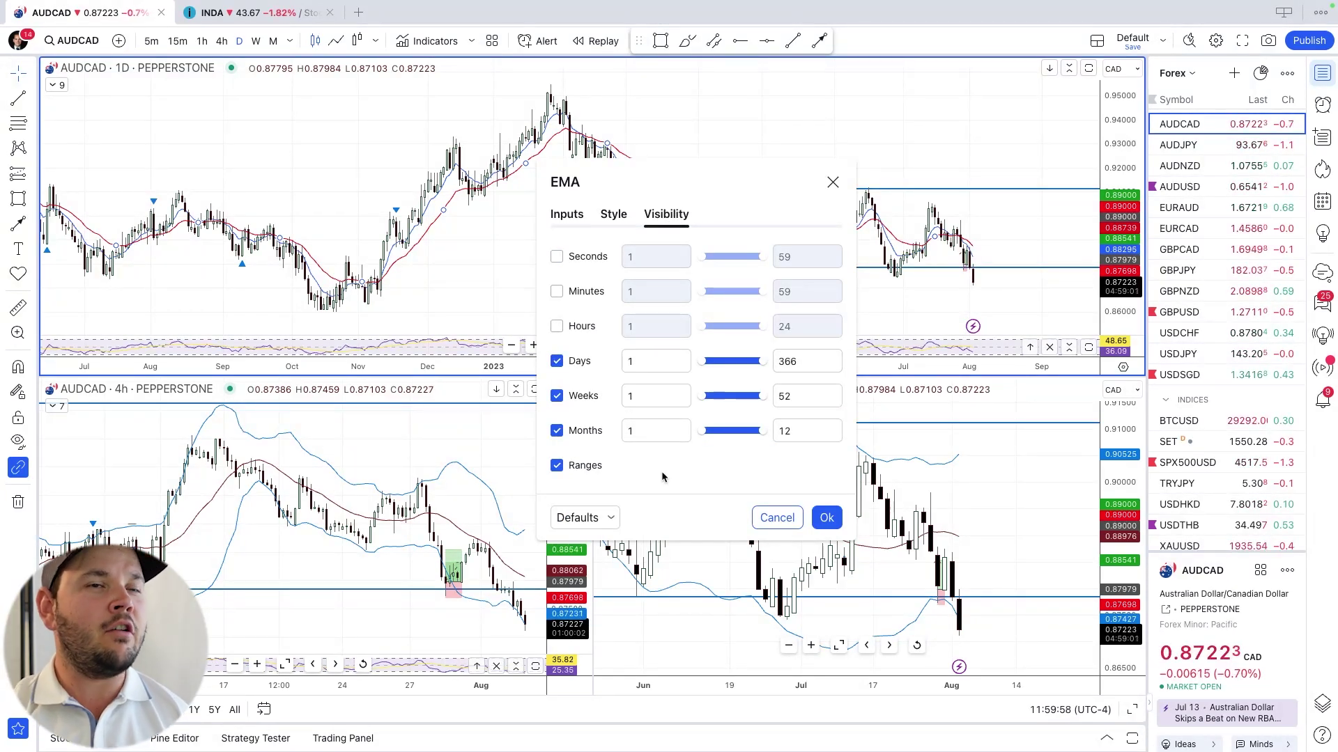
{"action": "left_click", "coordinate": [556, 326]}
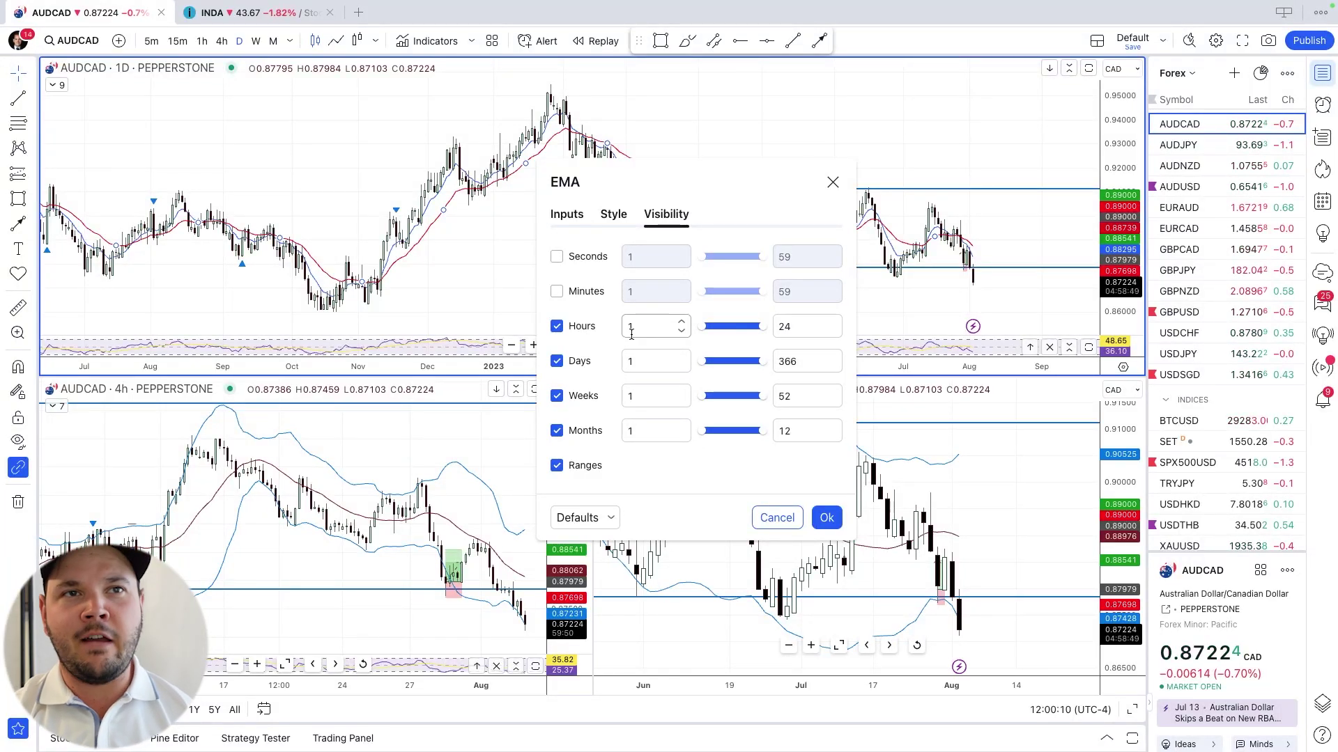
{"action": "left_click", "coordinate": [557, 326]}
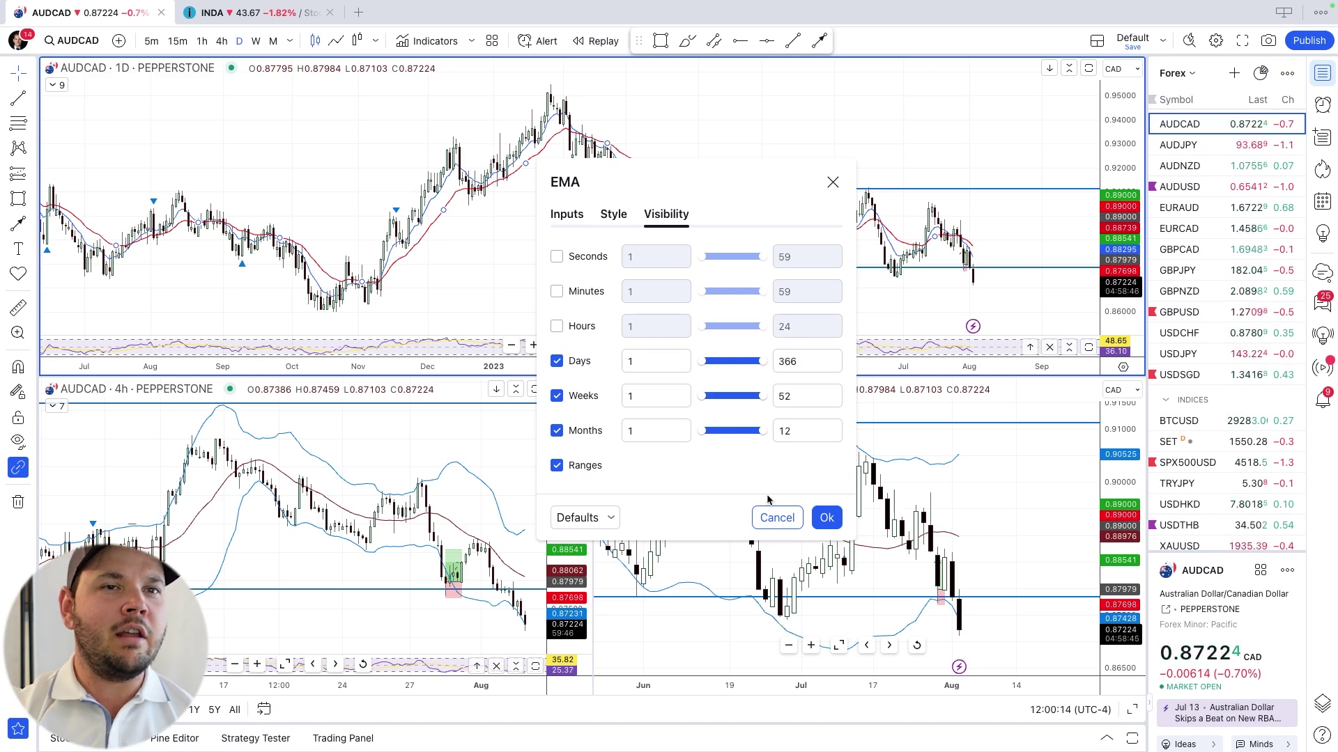
{"action": "left_click", "coordinate": [826, 517]}
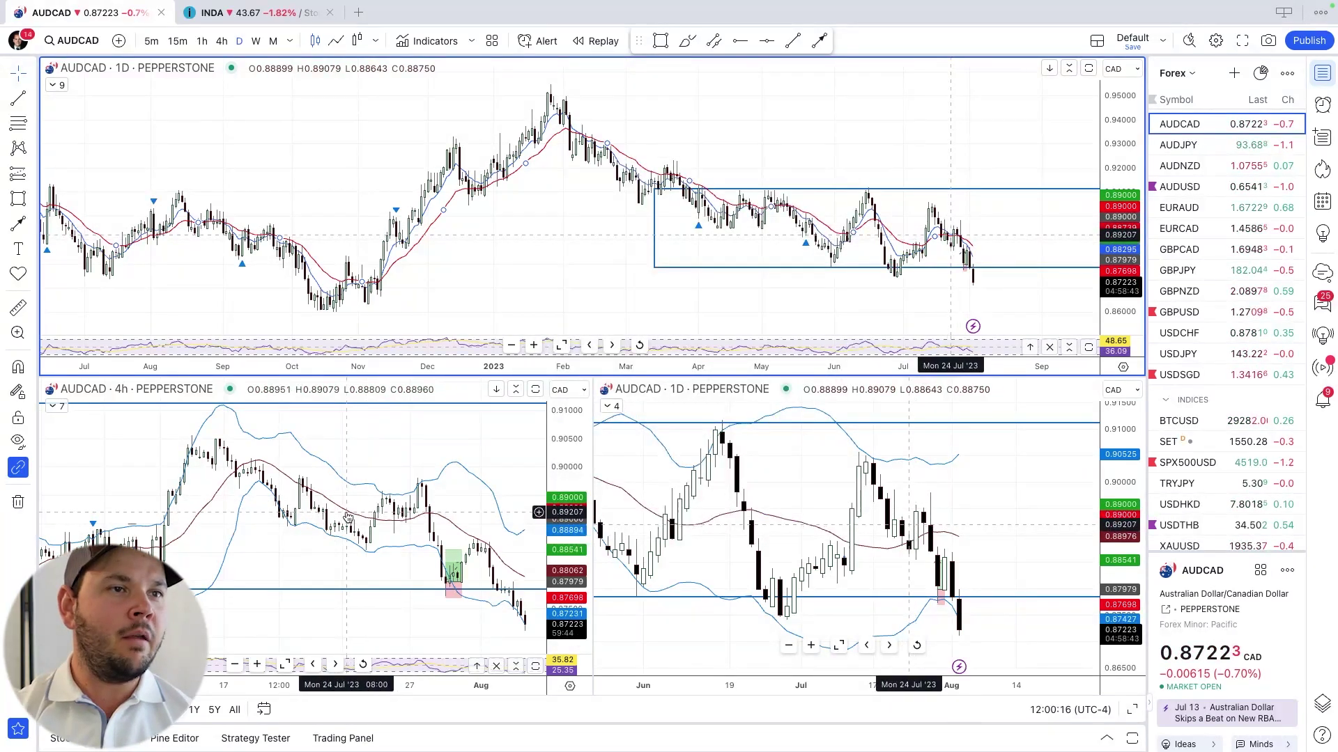
Compare the upper chart on the 4-hour, weekly and daily timeframes, inspecting the Bollinger Bands' visibility settings on the 4-hour view.
{"action": "left_click", "coordinate": [221, 41]}
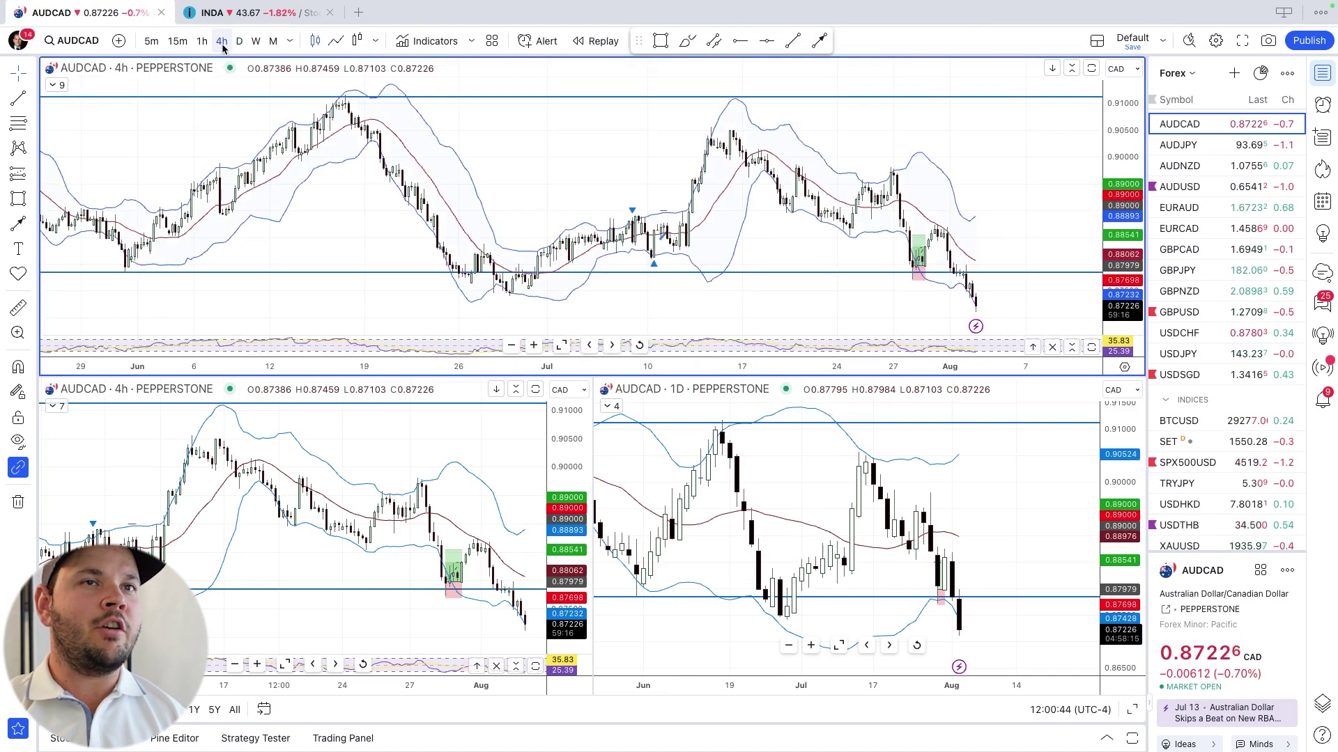
{"action": "double_click", "coordinate": [513, 255]}
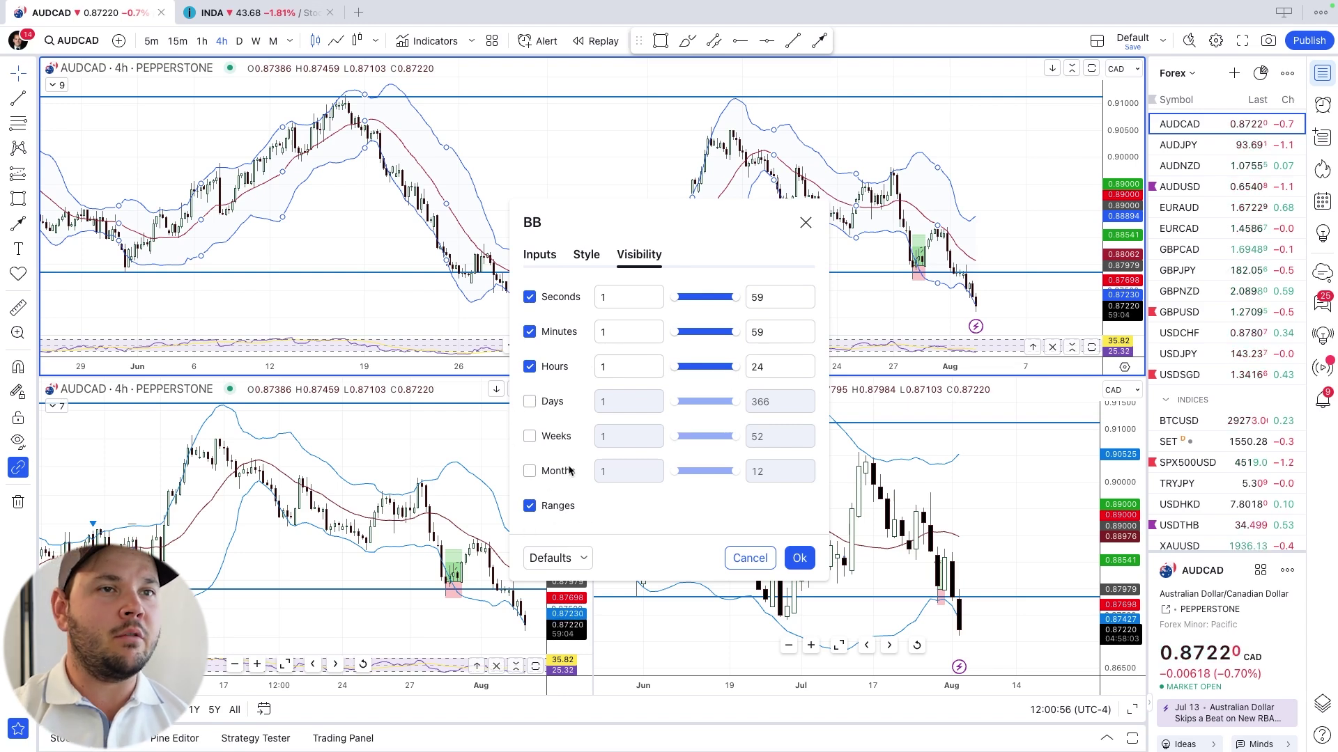
{"action": "left_click", "coordinate": [750, 559]}
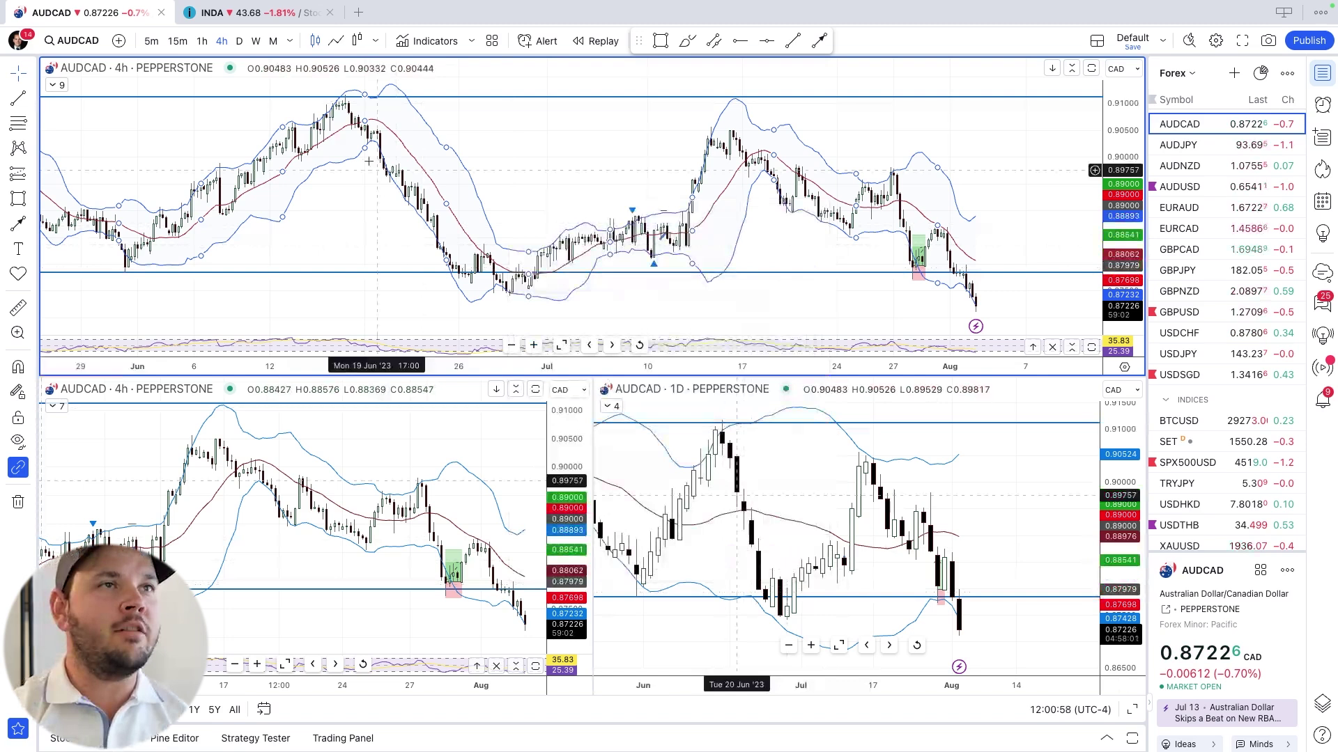
{"action": "left_click", "coordinate": [256, 41]}
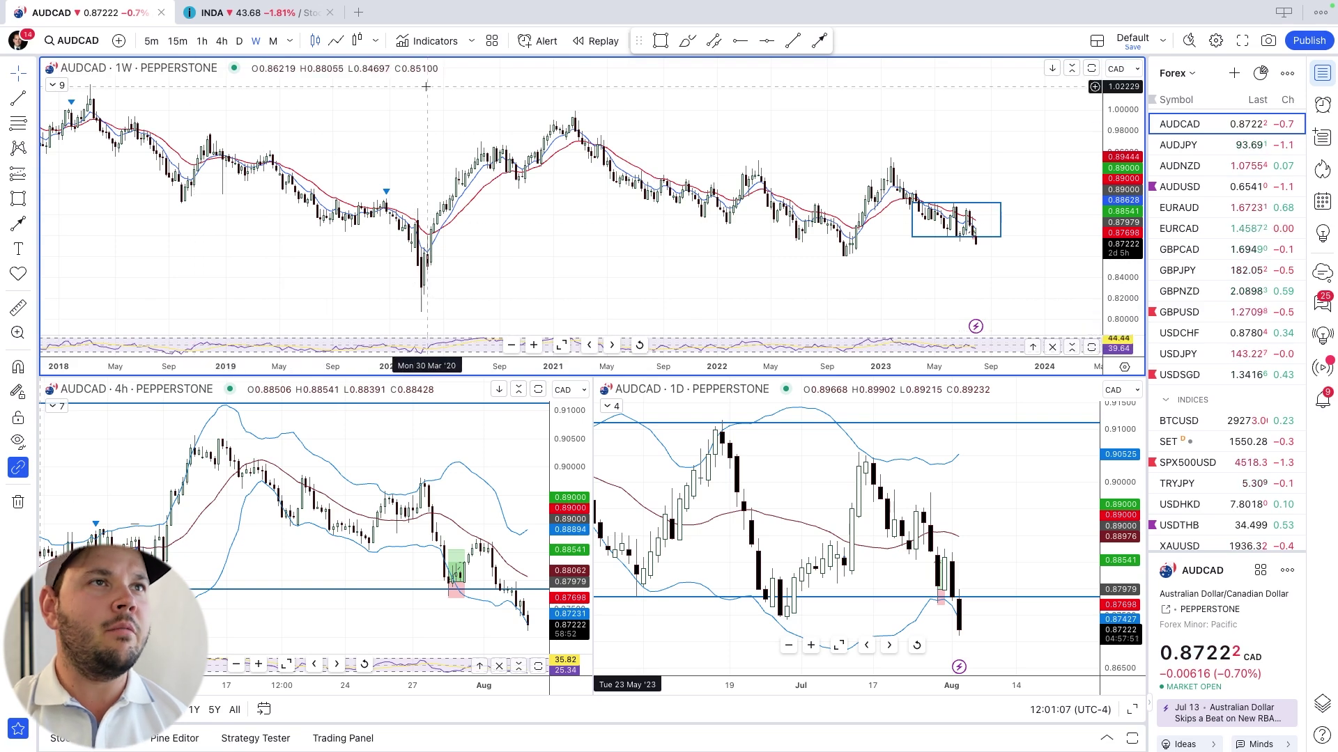
{"action": "left_click", "coordinate": [239, 41]}
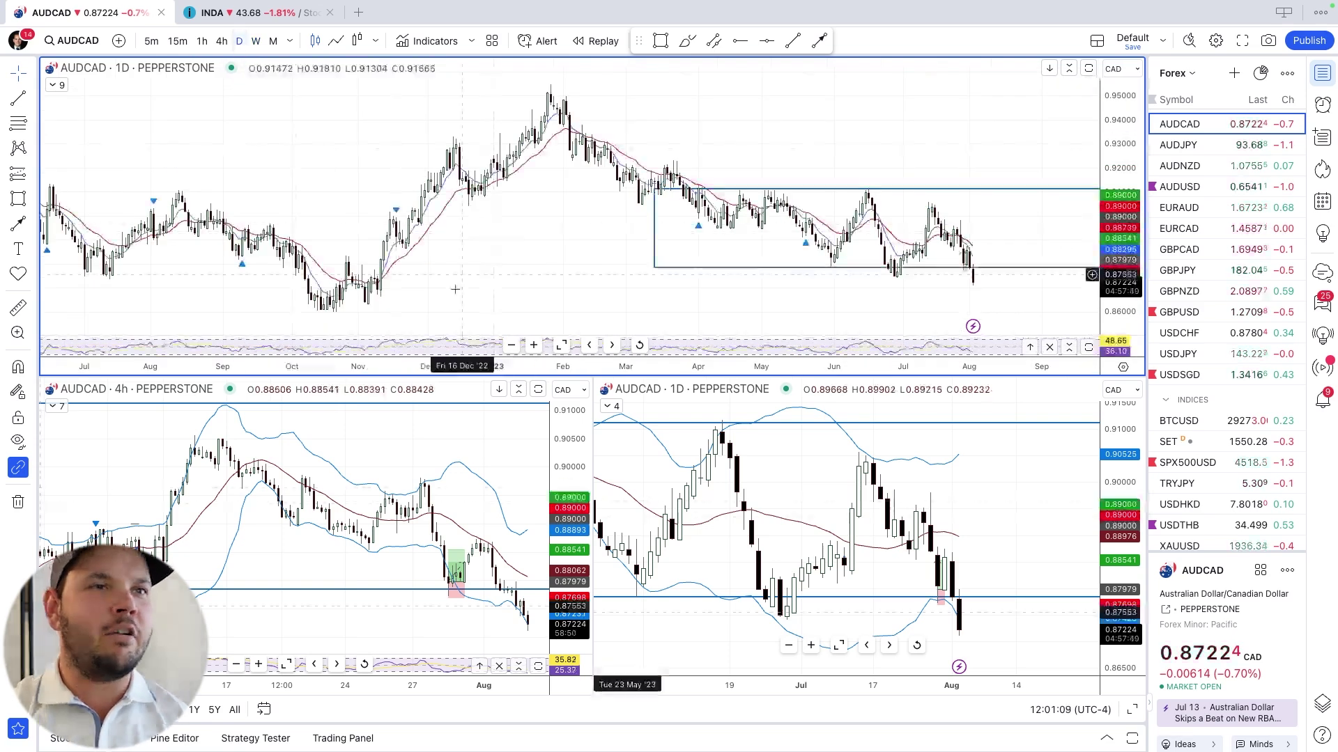
Turn off the RSI indicator's visibility for the Days, Weeks and Months timeframes.
{"action": "double_click", "coordinate": [462, 348]}
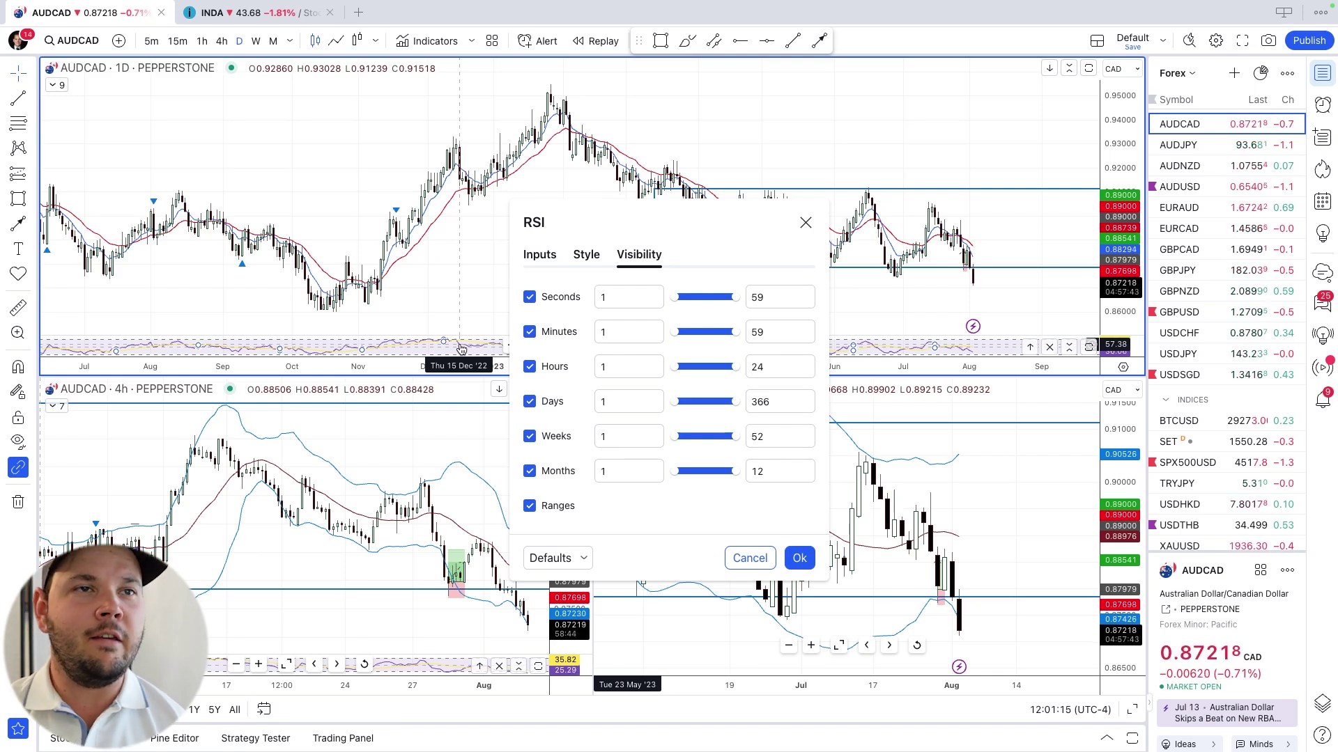
{"action": "left_click", "coordinate": [528, 402]}
{"action": "left_click", "coordinate": [528, 437]}
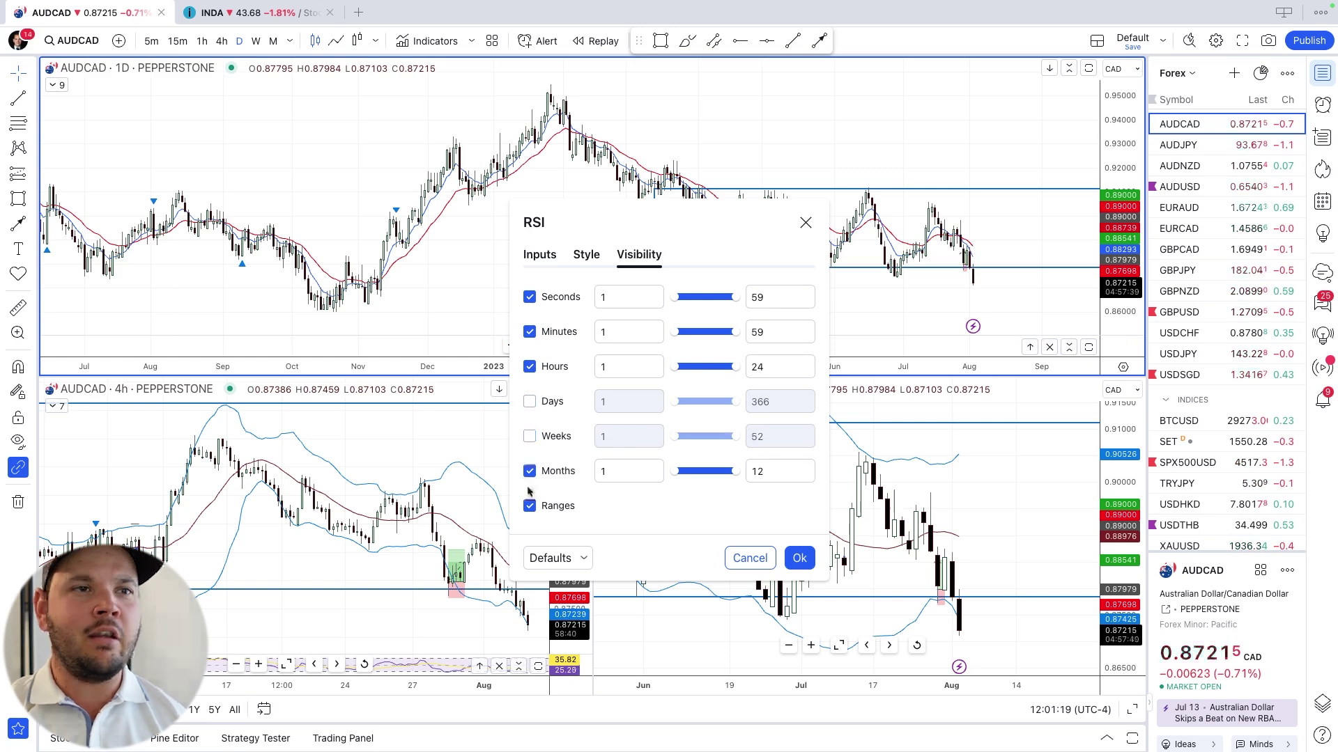
{"action": "left_click", "coordinate": [529, 472]}
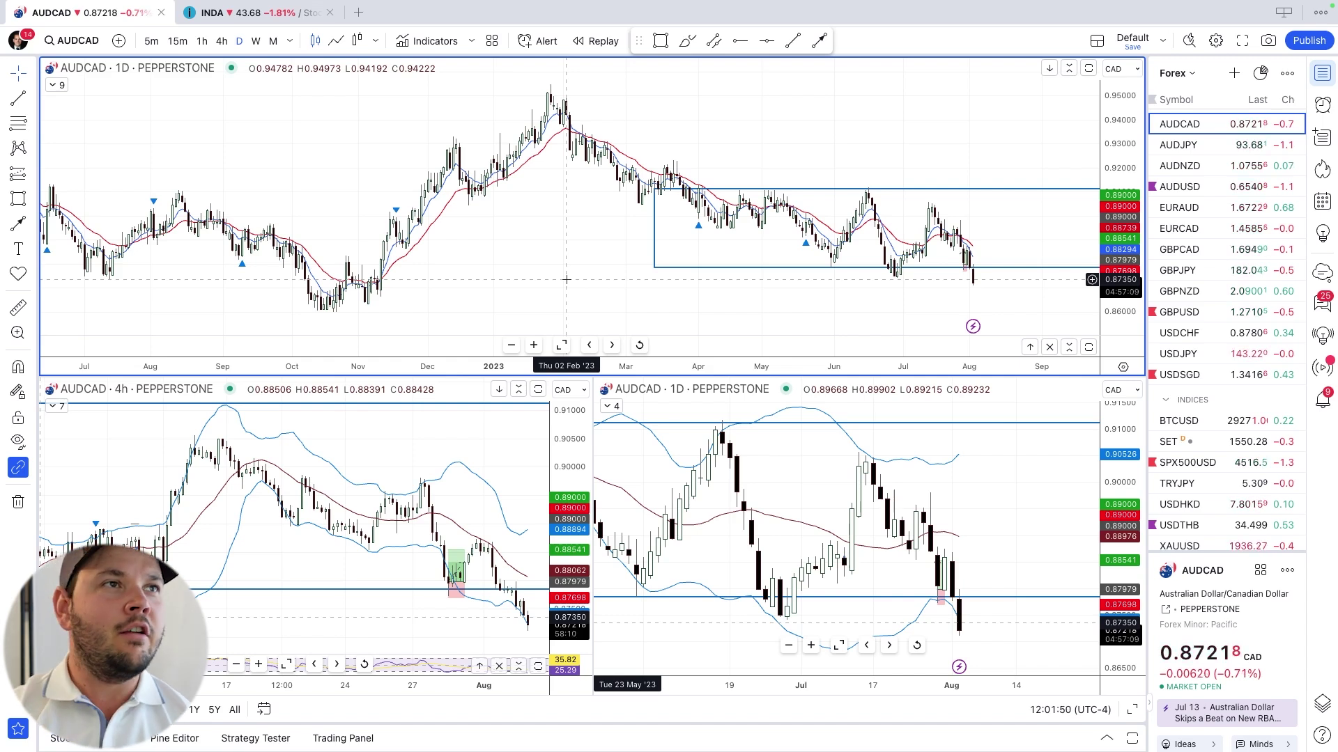
Unhide the Tokyo Session Breakout indicator on the daily AUDCAD chart.
{"action": "left_click", "coordinate": [52, 85]}
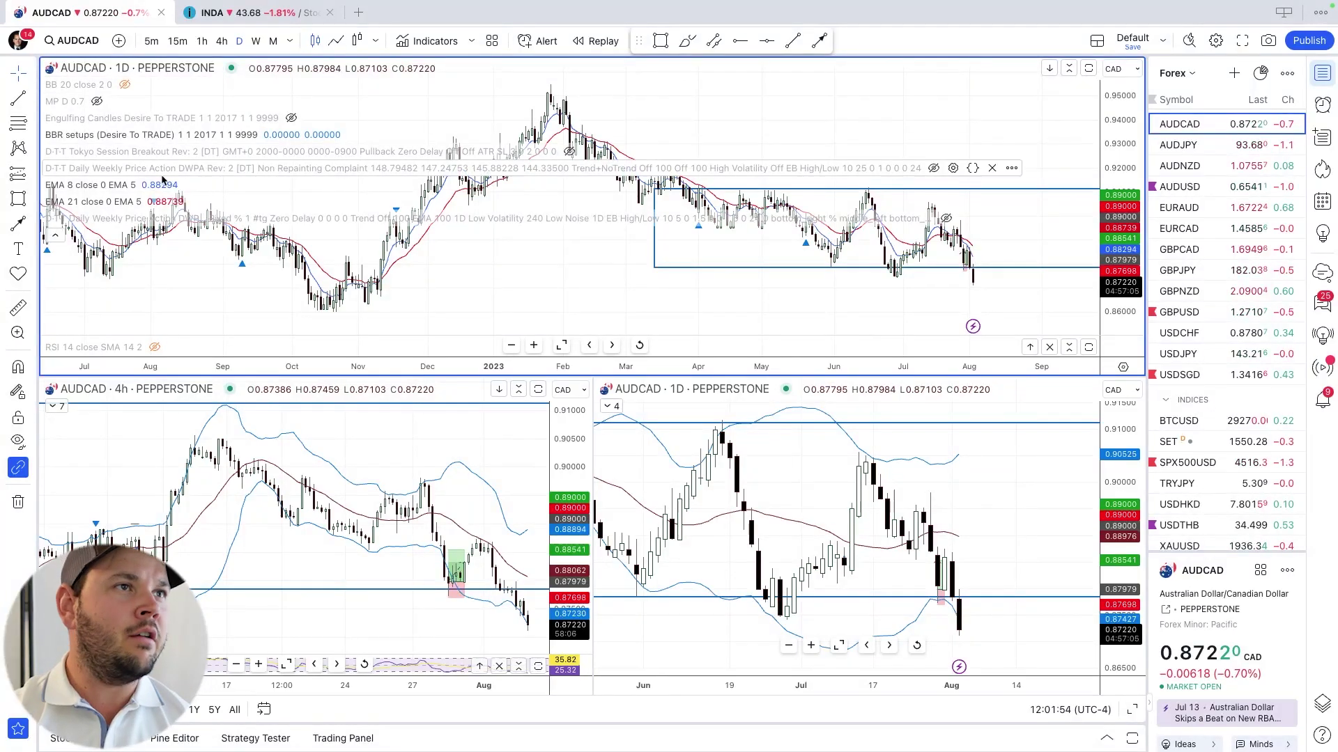
{"action": "left_click", "coordinate": [222, 149]}
{"action": "left_click", "coordinate": [56, 236]}
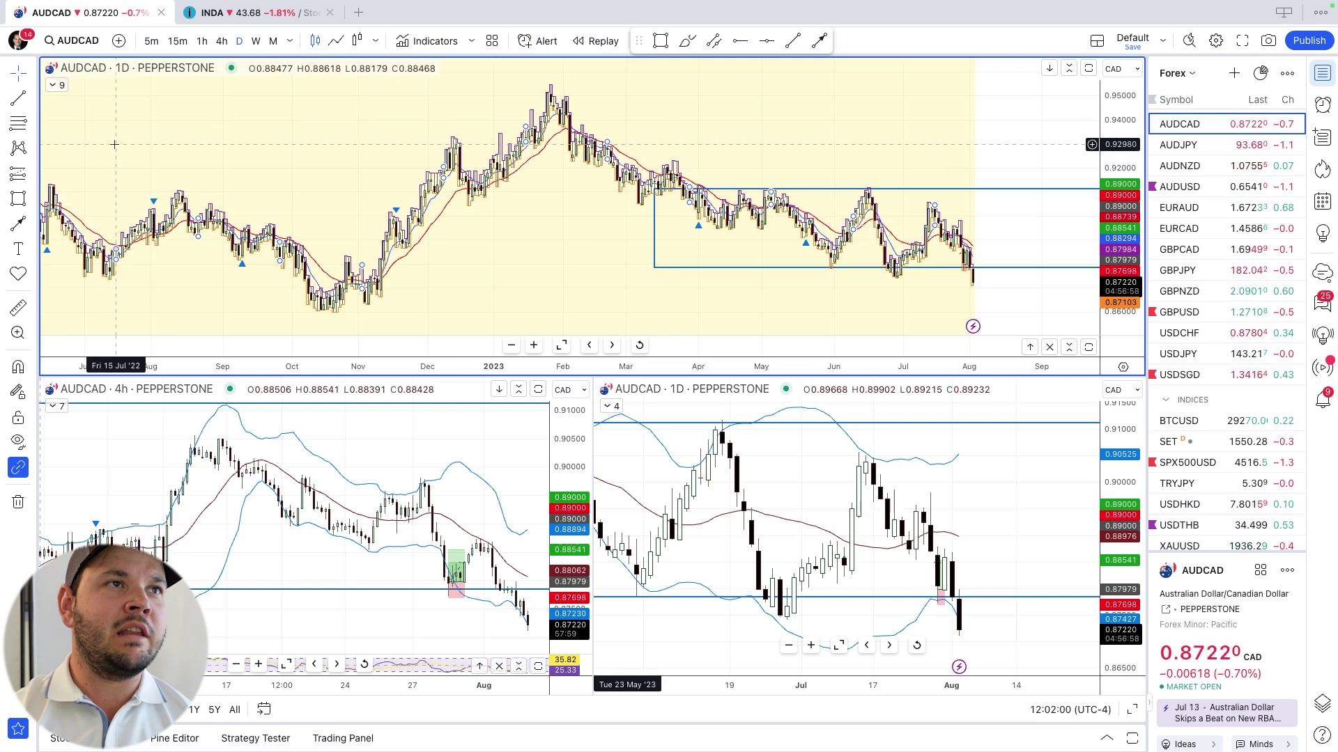
{"action": "scroll", "coordinate": [195, 195], "scroll_direction": "left", "scroll_amount": 1}
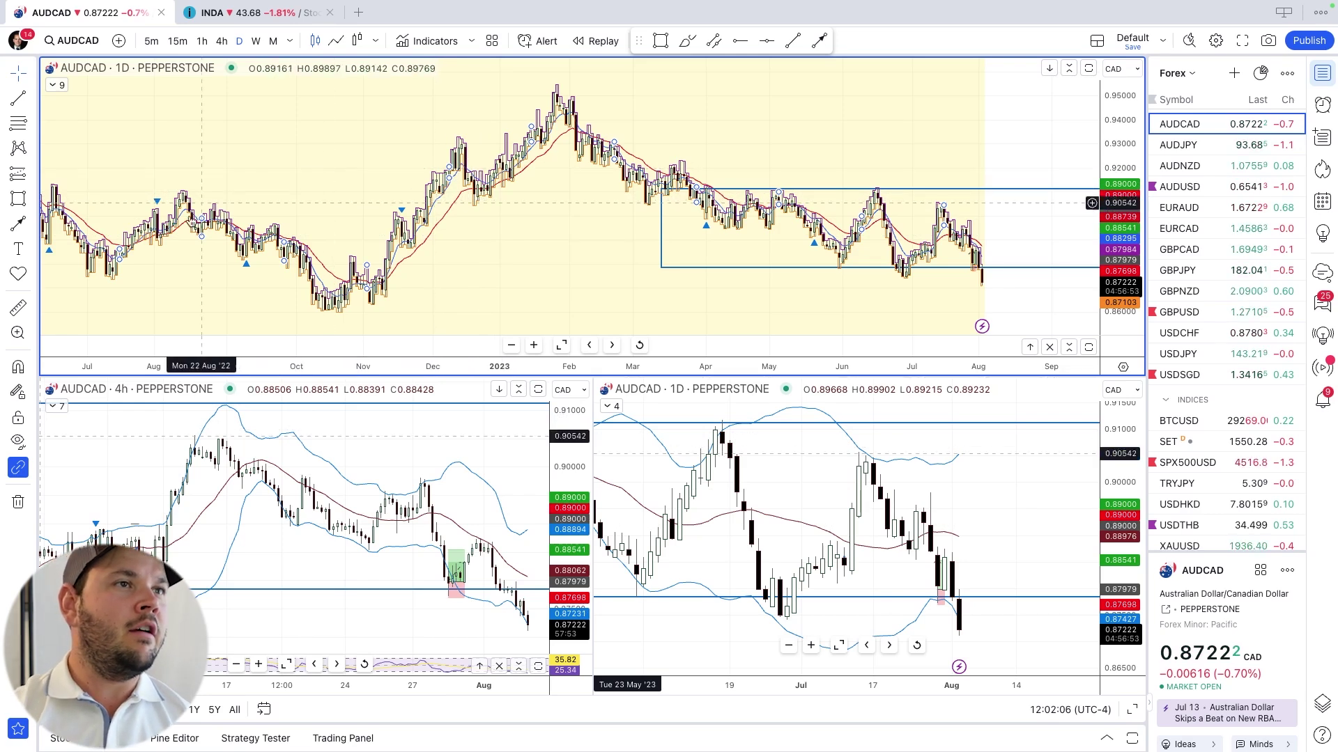
Turn off the Tokyo Session Breakout indicator's visibility for Seconds, Hours, Days, Weeks and Months, leaving Minutes enabled.
{"action": "left_click", "coordinate": [52, 84]}
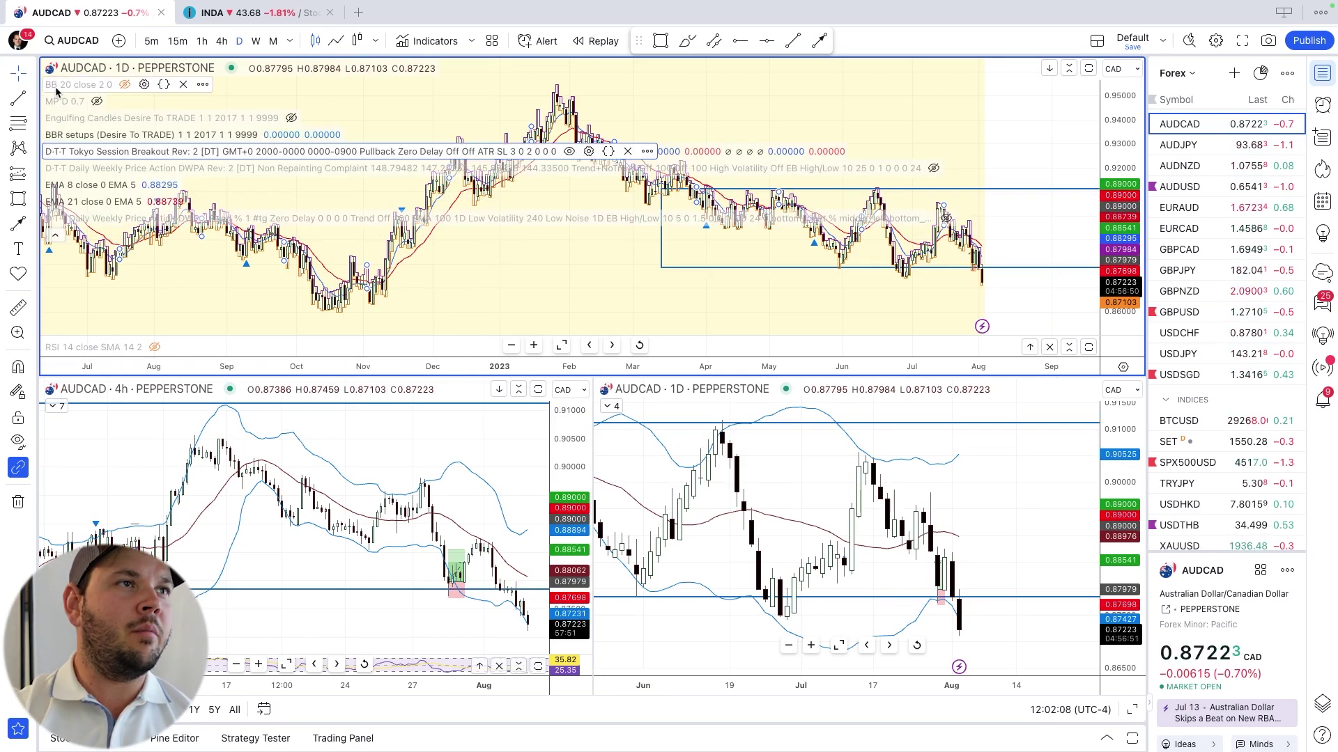
{"action": "left_click", "coordinate": [587, 152]}
{"action": "left_click", "coordinate": [540, 254]}
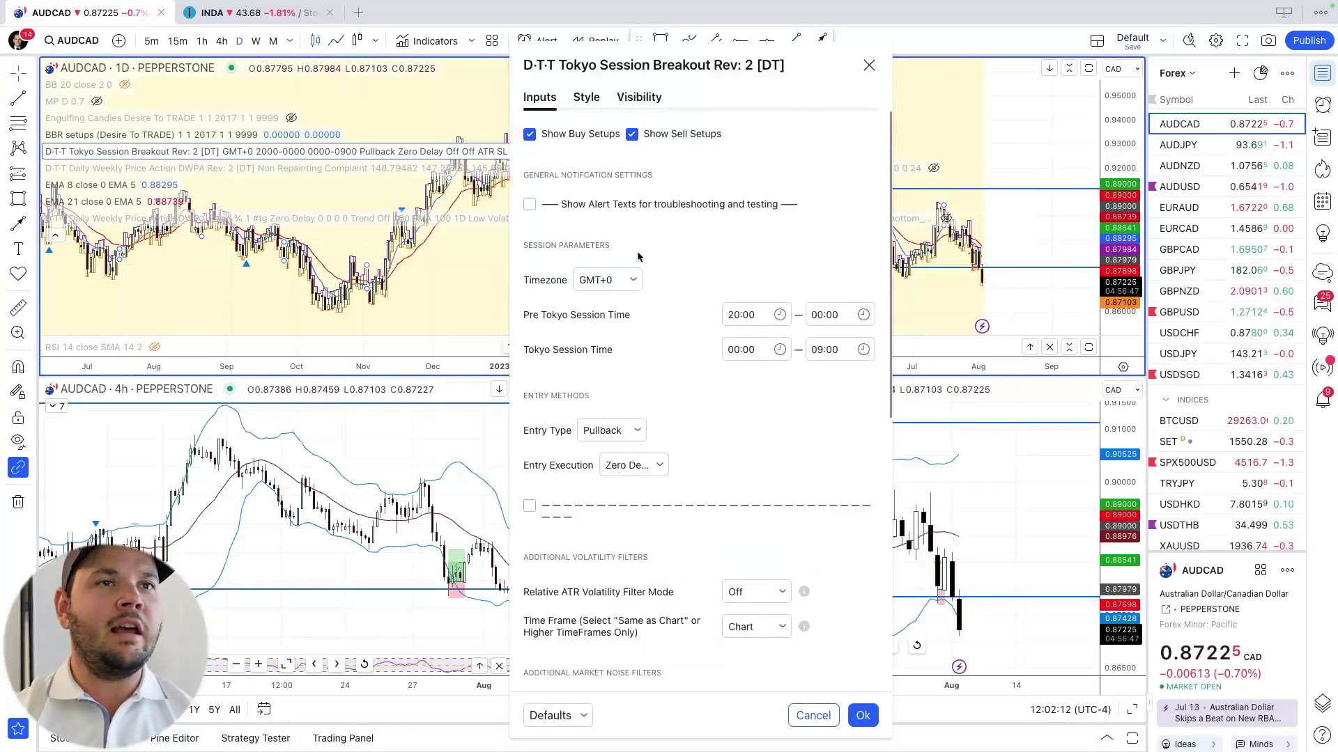
{"action": "left_click", "coordinate": [633, 98]}
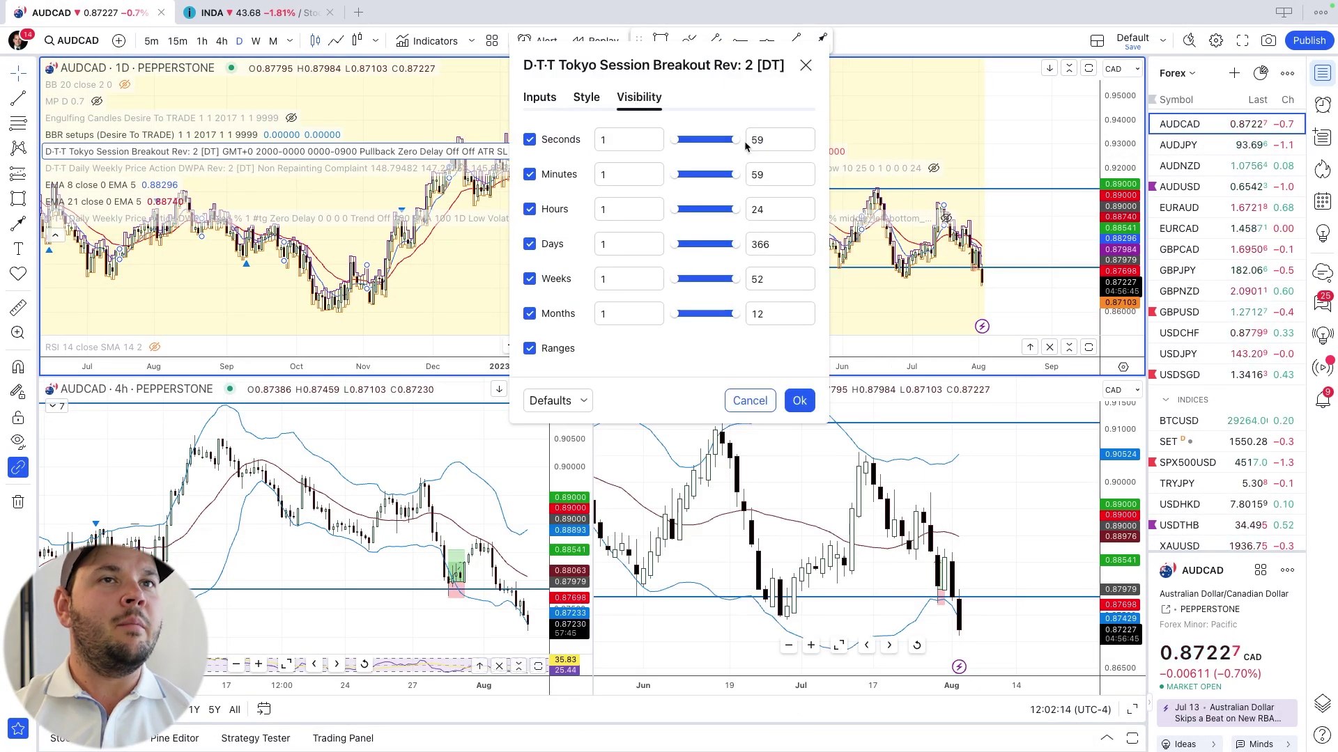
{"action": "left_click", "coordinate": [529, 209]}
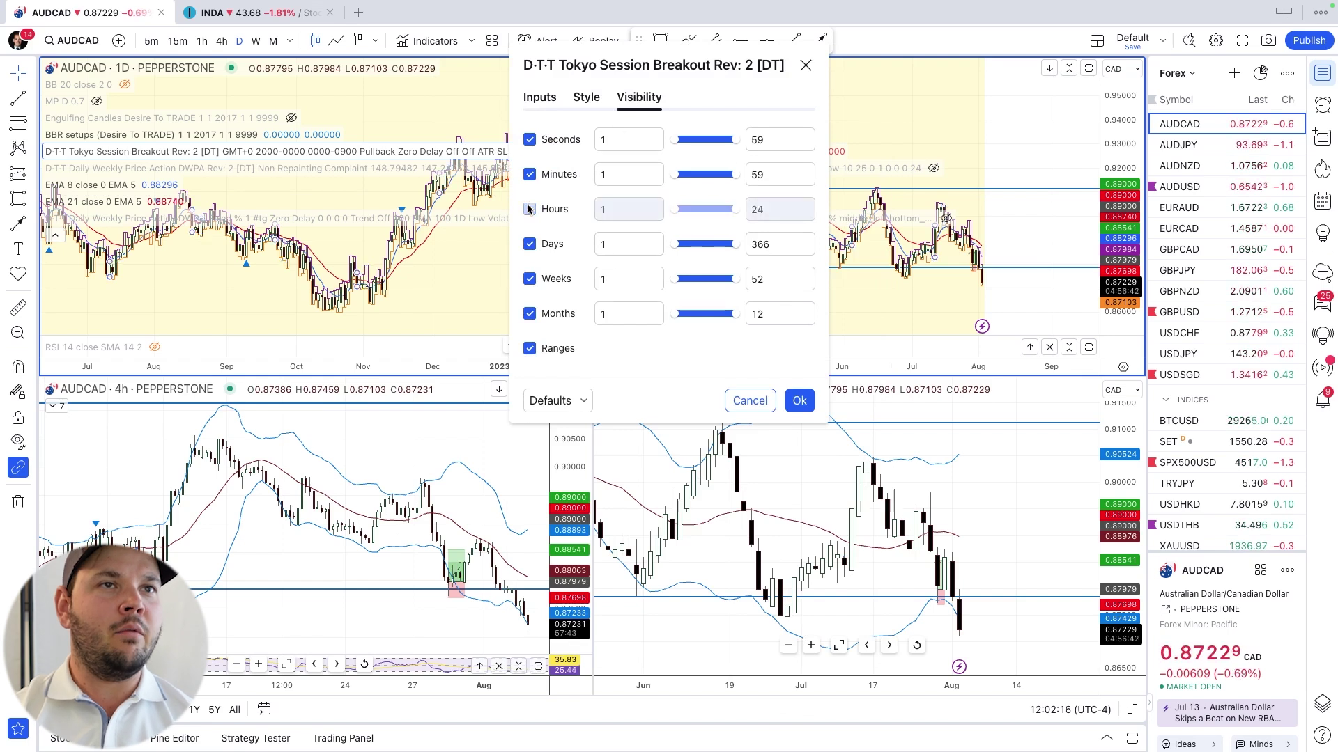
{"action": "left_click", "coordinate": [529, 243]}
{"action": "left_click", "coordinate": [529, 279]}
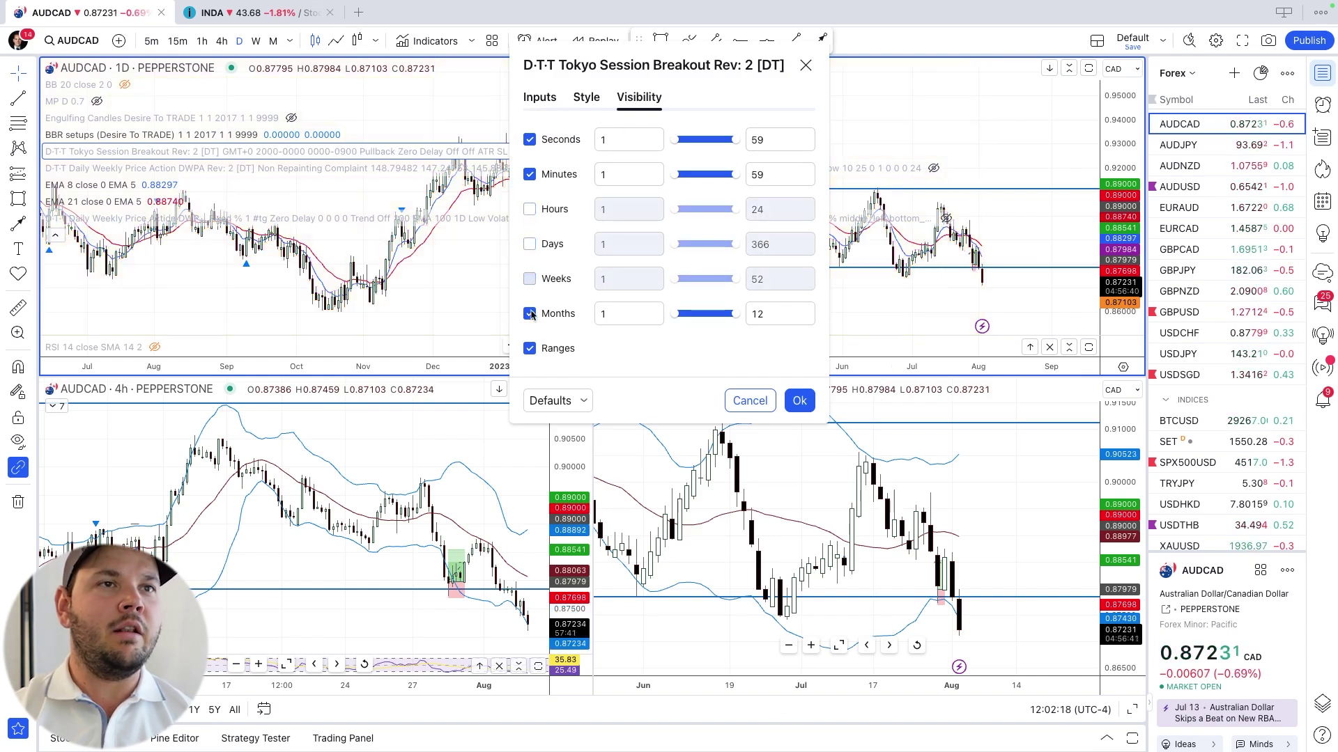
{"action": "left_click", "coordinate": [529, 314]}
{"action": "left_click", "coordinate": [529, 139]}
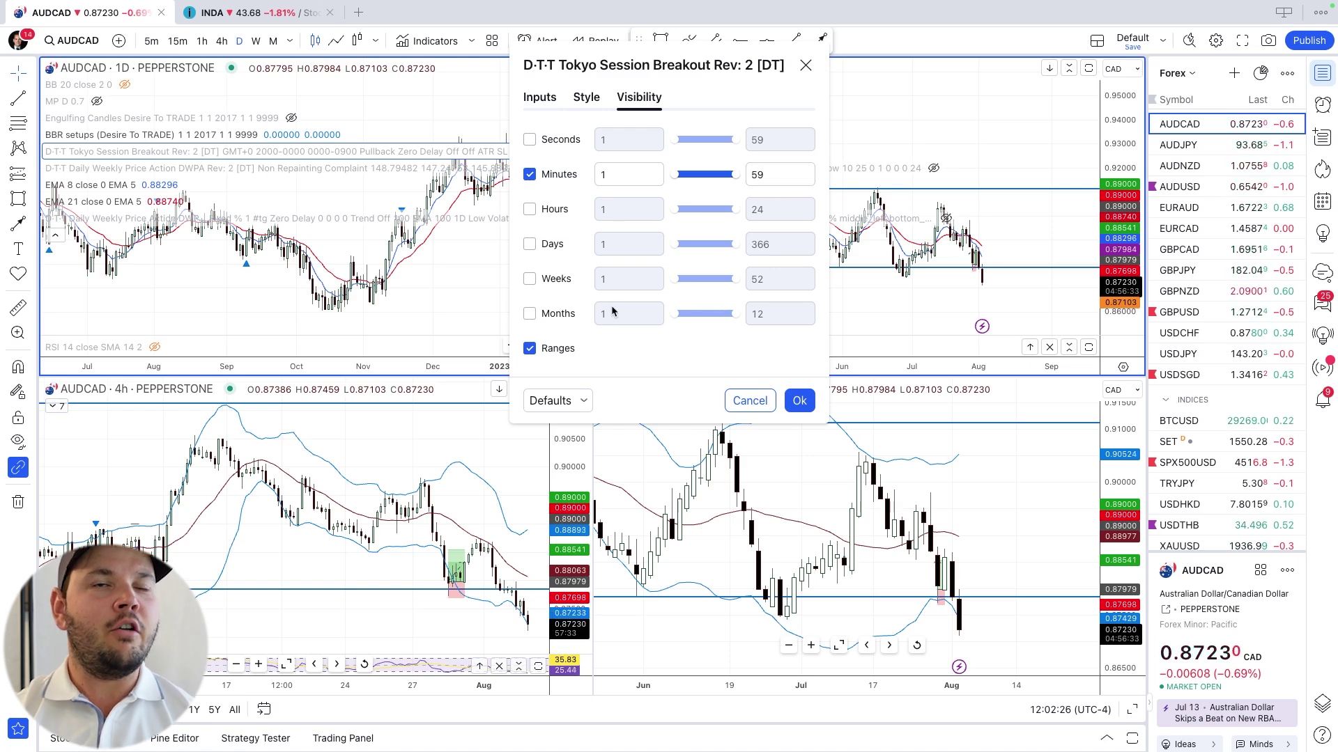
{"action": "left_click", "coordinate": [800, 401]}
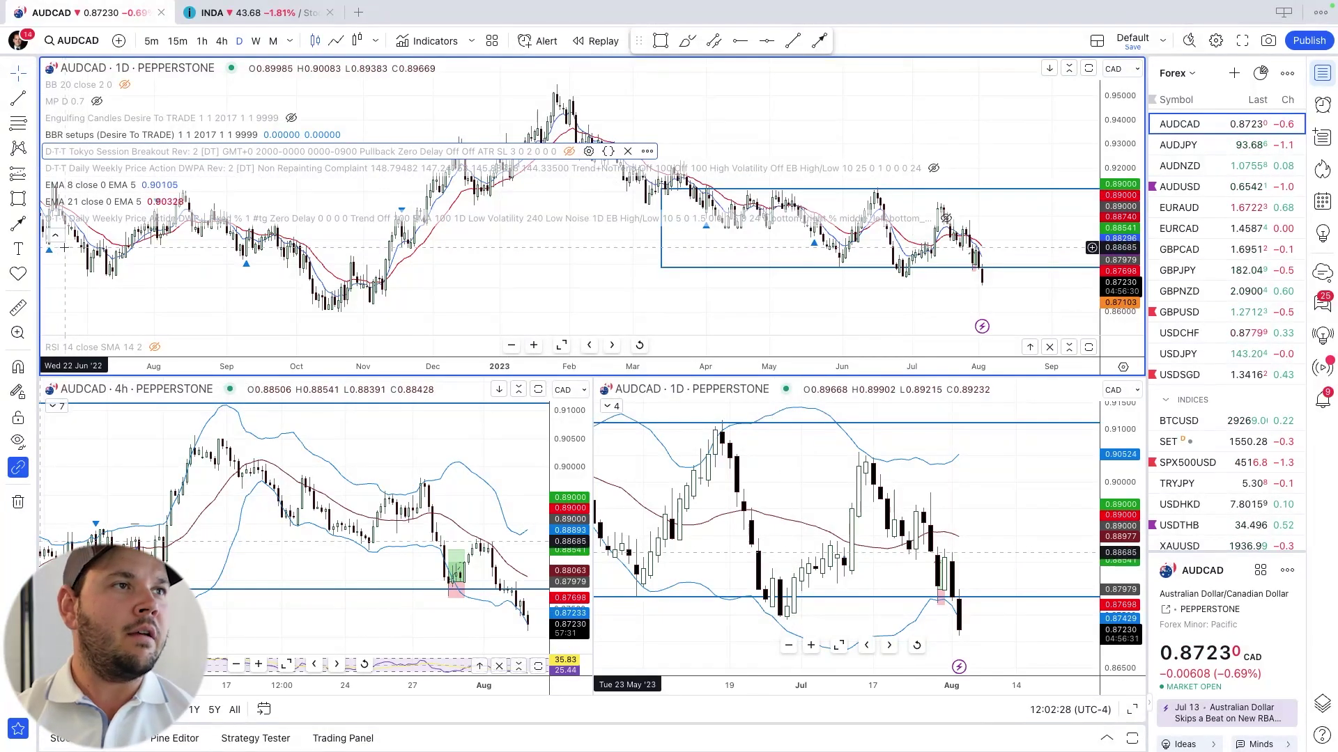
Maximize the upper chart, try a 15-minute upper limit for the Bollinger Bands, and disable their visibility for Minutes.
{"action": "left_click", "coordinate": [1133, 710]}
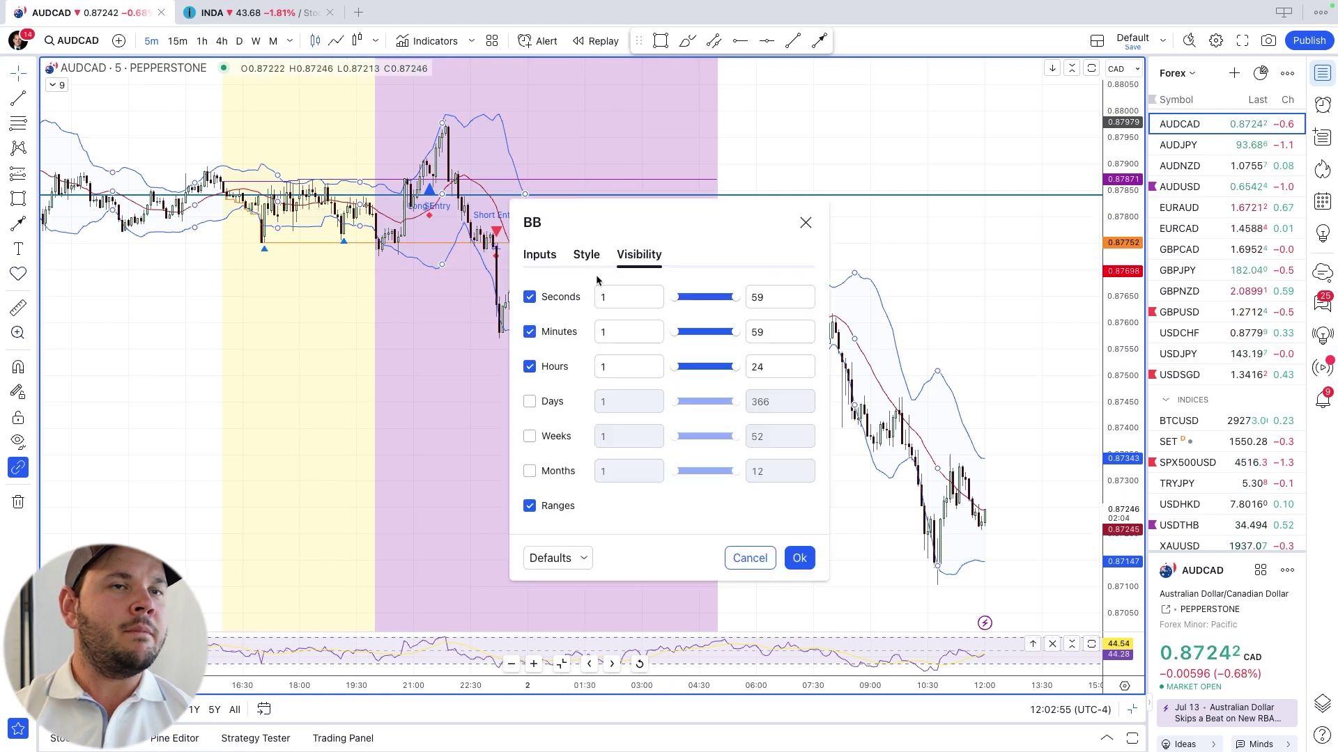
{"action": "left_click", "coordinate": [529, 332]}
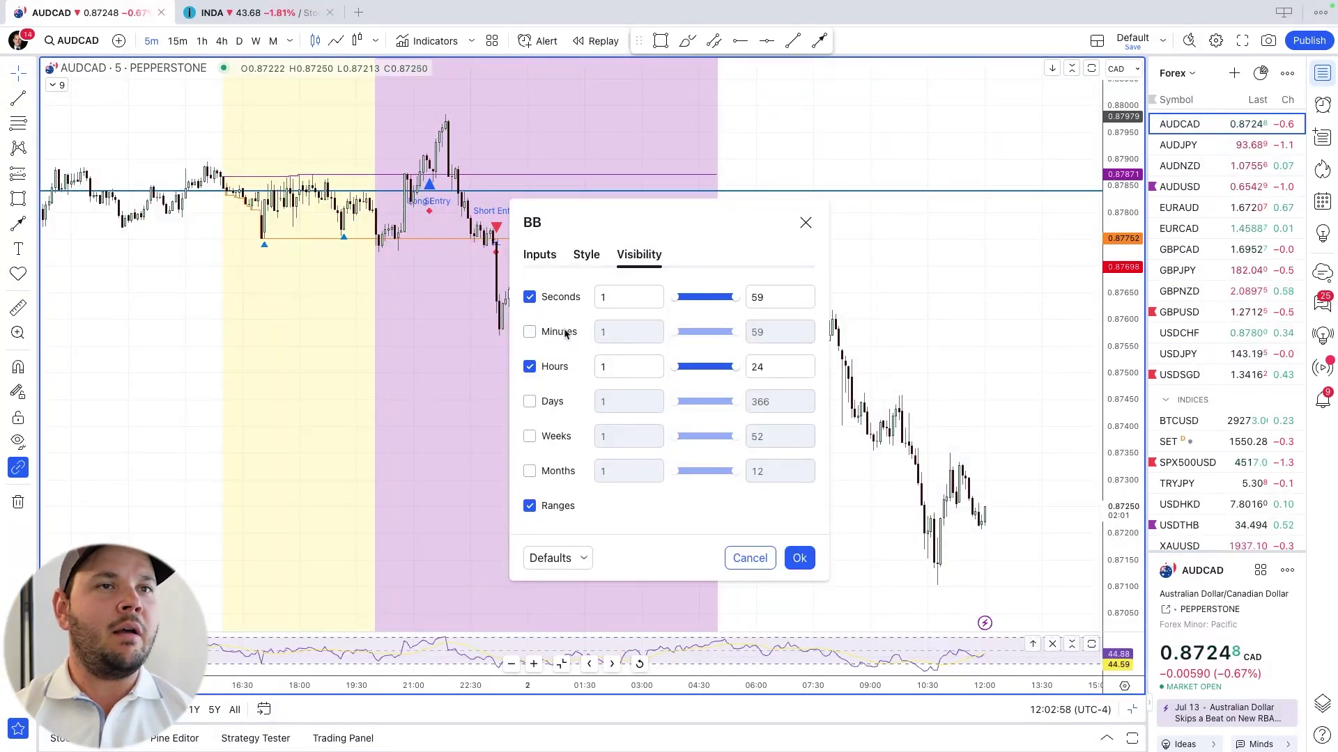
{"action": "left_click", "coordinate": [529, 332]}
{"action": "left_click", "coordinate": [774, 329]}
{"action": "left_click_drag", "start_coordinate": [774, 329], "coordinate": [709, 330]}
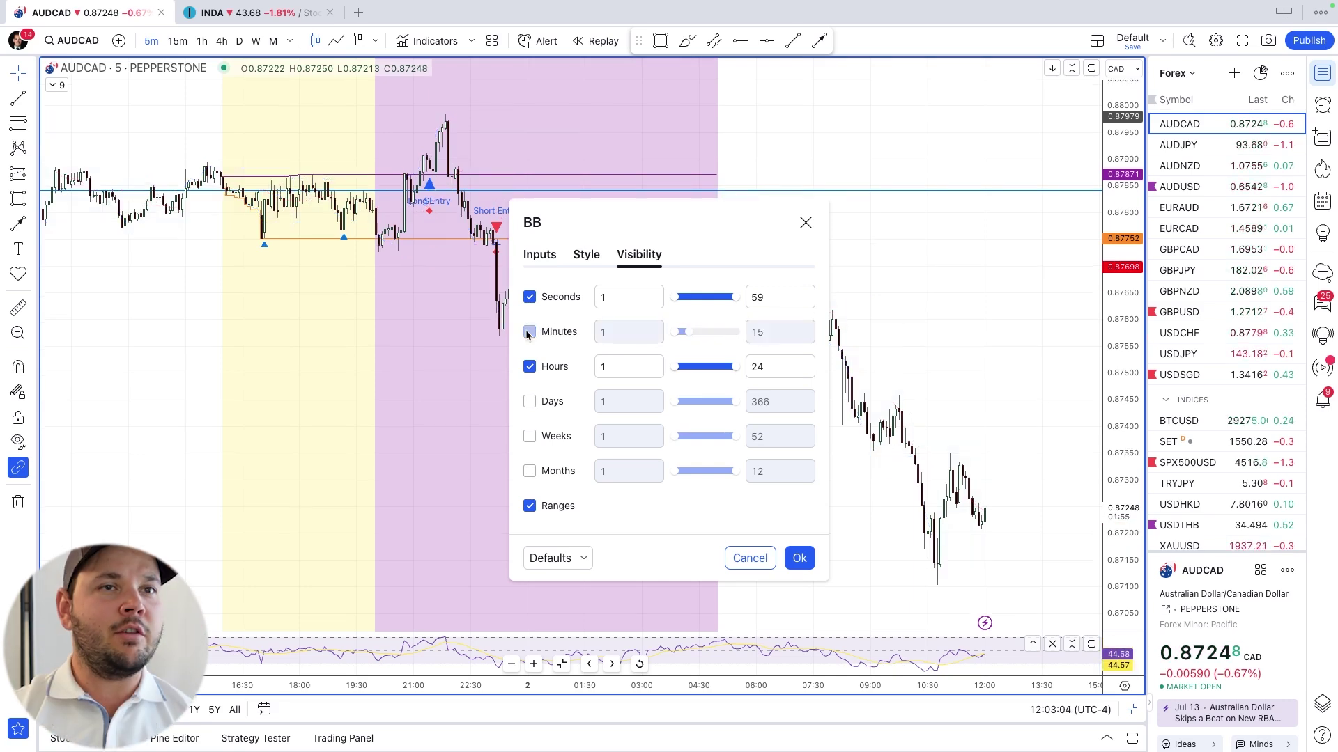
{"action": "left_click", "coordinate": [799, 558]}
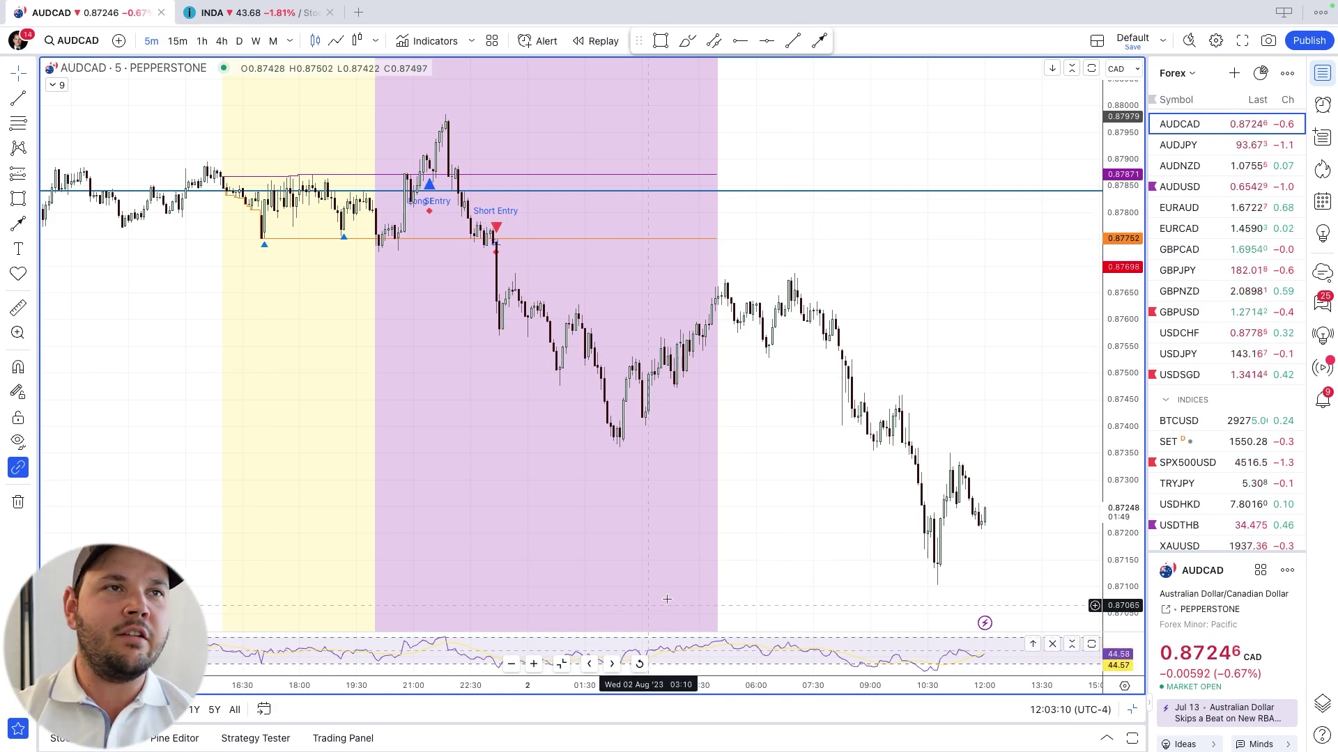
Check which indicators appear on the AUDCAD chart at the 5-minute, daily and 15-minute timeframes.
{"action": "scroll", "coordinate": [486, 162], "scroll_direction": "up", "scroll_amount": 3}
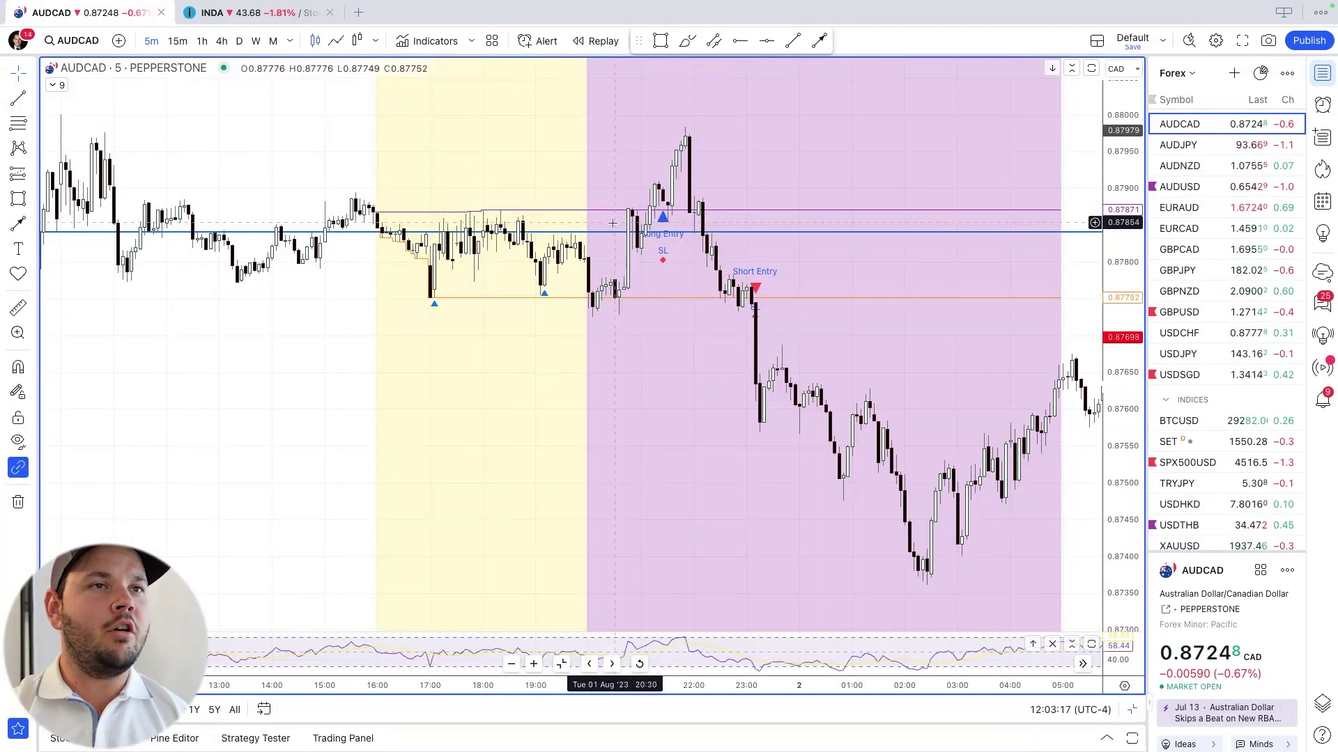
{"action": "left_click", "coordinate": [239, 40]}
{"action": "scroll", "coordinate": [885, 337], "scroll_direction": "right", "scroll_amount": 10}
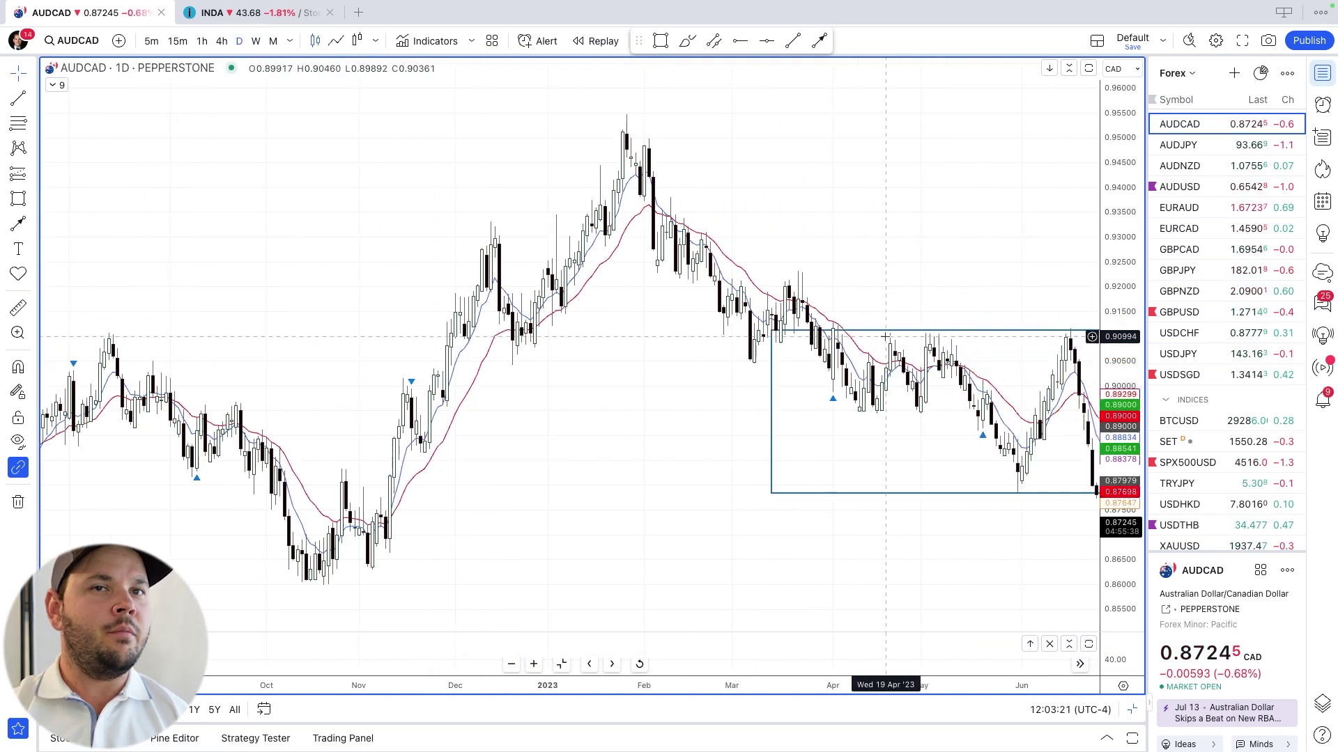
{"action": "scroll", "coordinate": [885, 336], "scroll_direction": "left", "scroll_amount": 2}
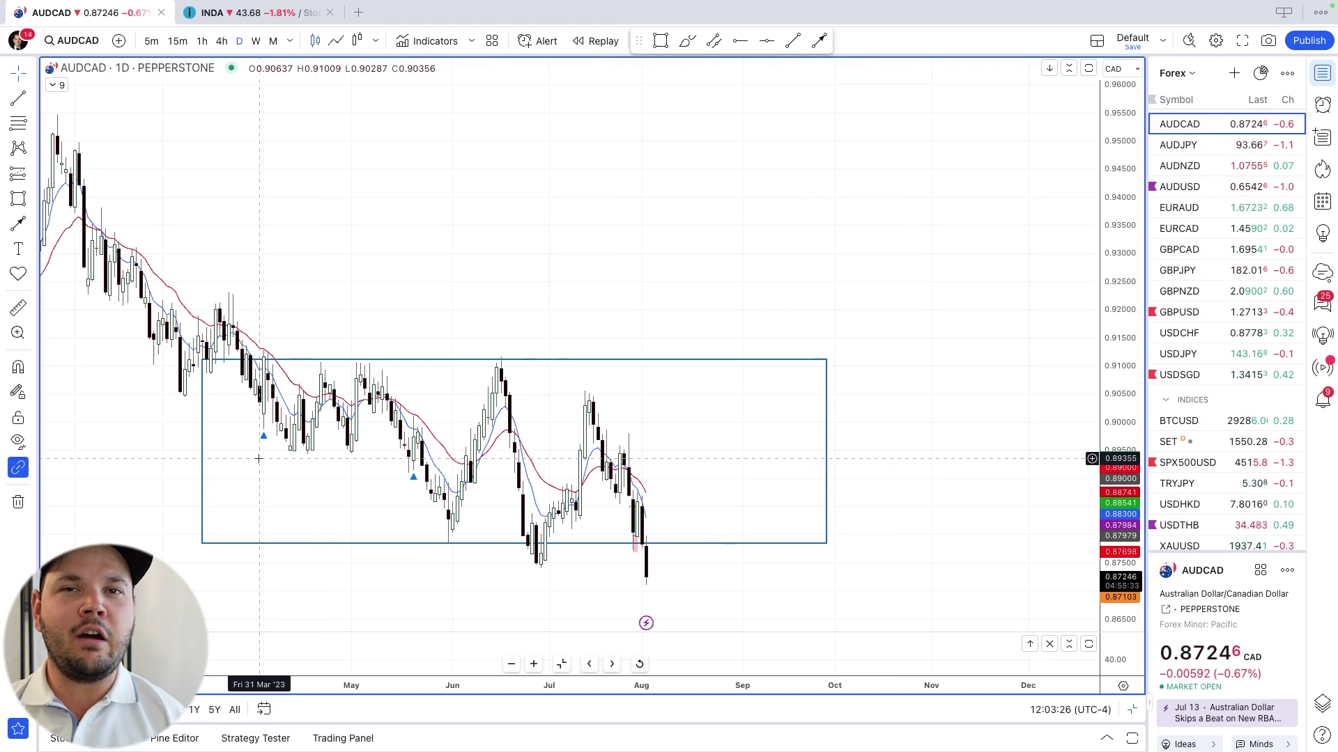
{"action": "left_click", "coordinate": [177, 41]}
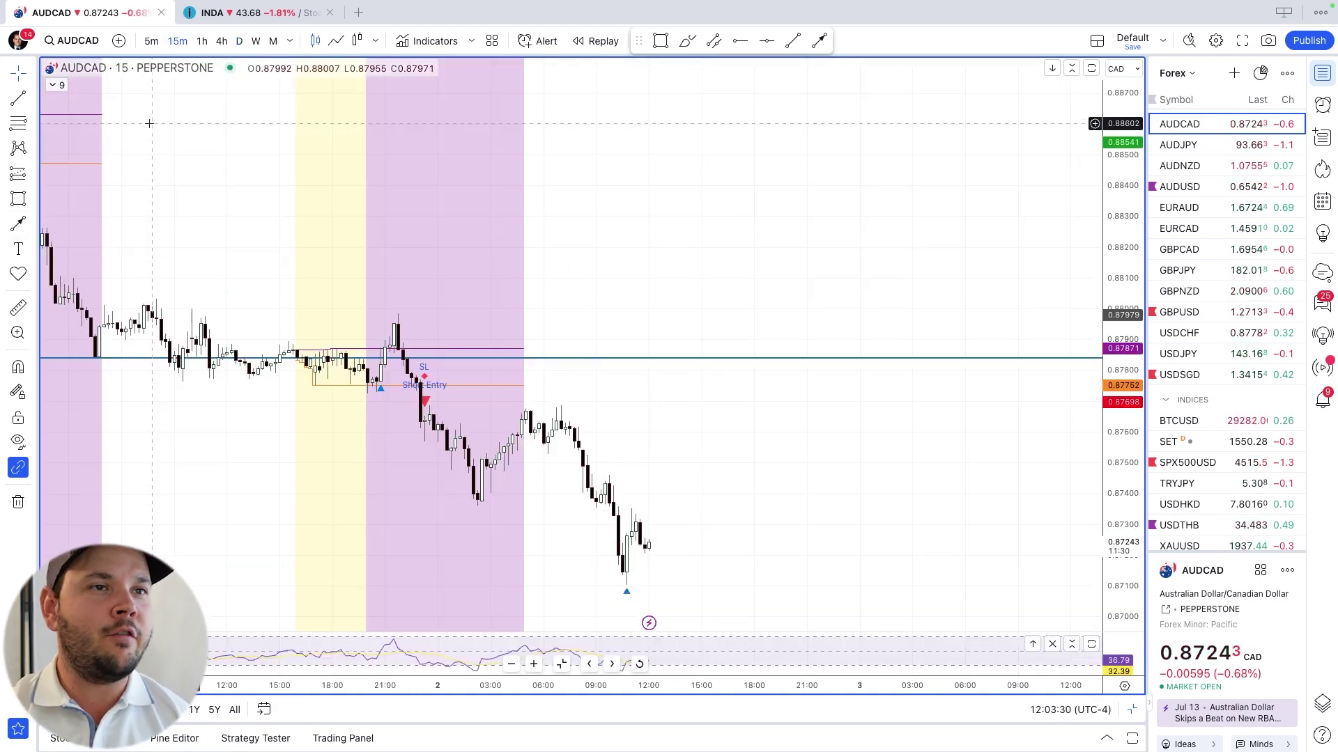
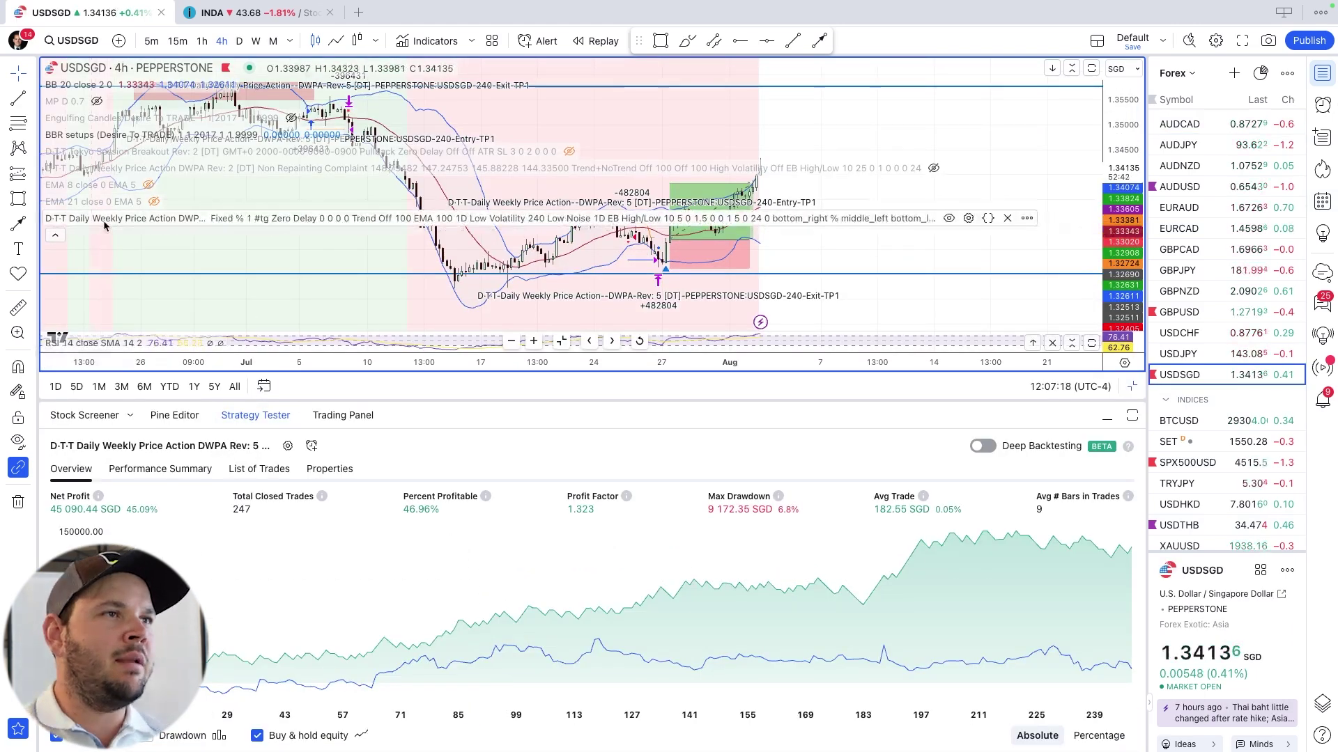
Collapse the USDSGD chart's indicator list and compare the strategy's equity curve with Drawdown and Buy & hold equity switched on and off.
{"action": "left_click", "coordinate": [55, 235]}
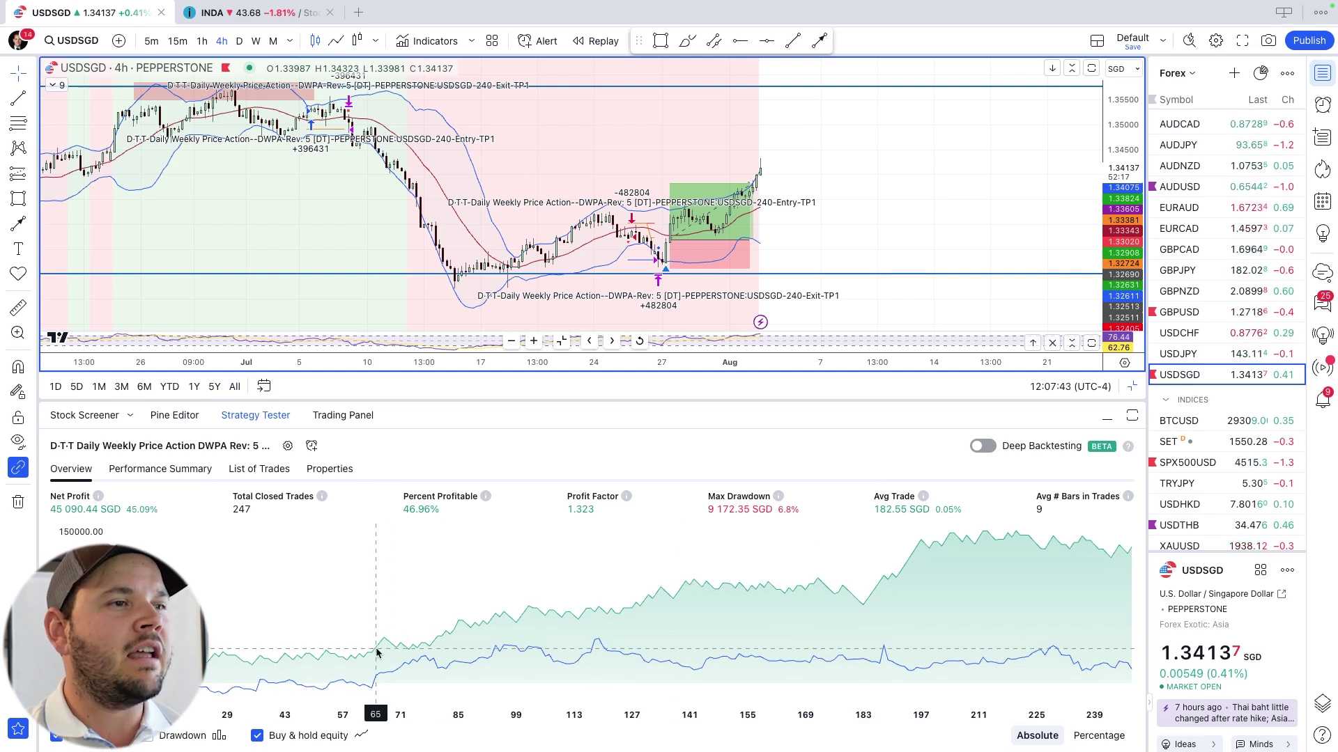
{"action": "left_click", "coordinate": [146, 737]}
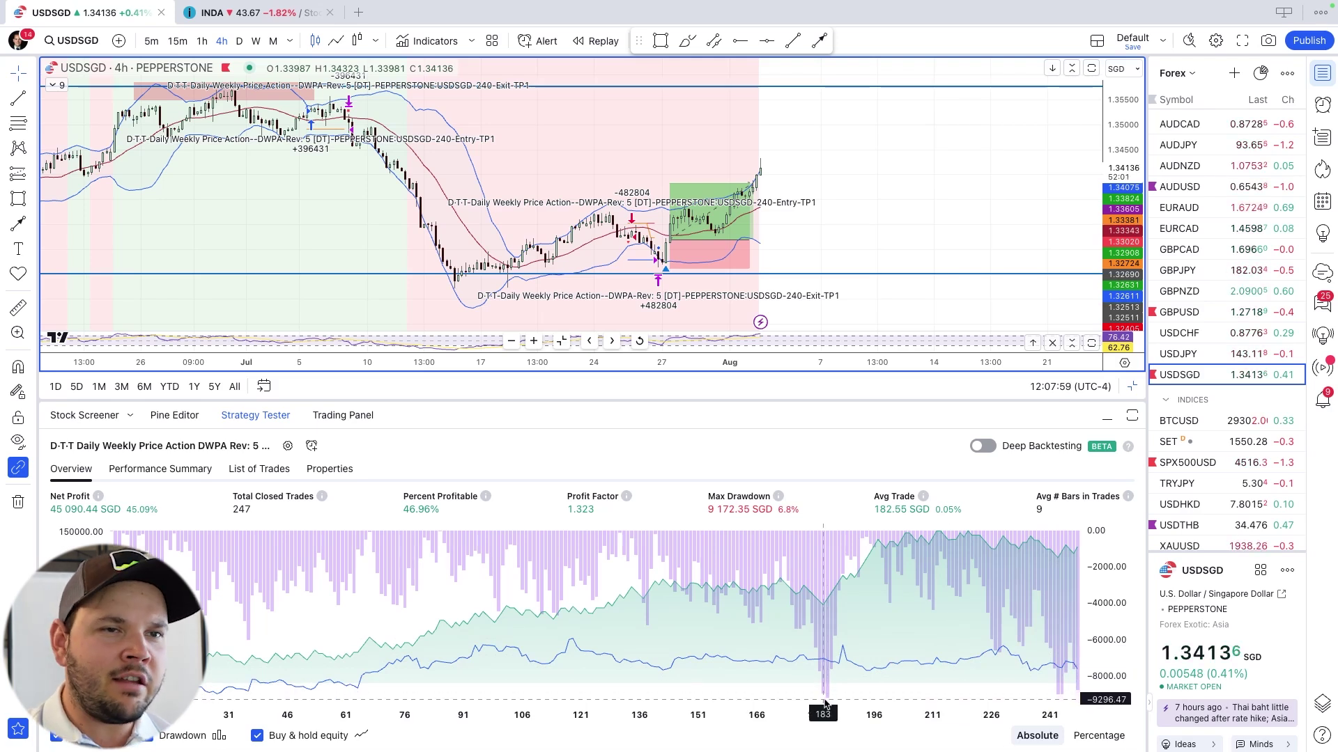
{"action": "left_click", "coordinate": [151, 739]}
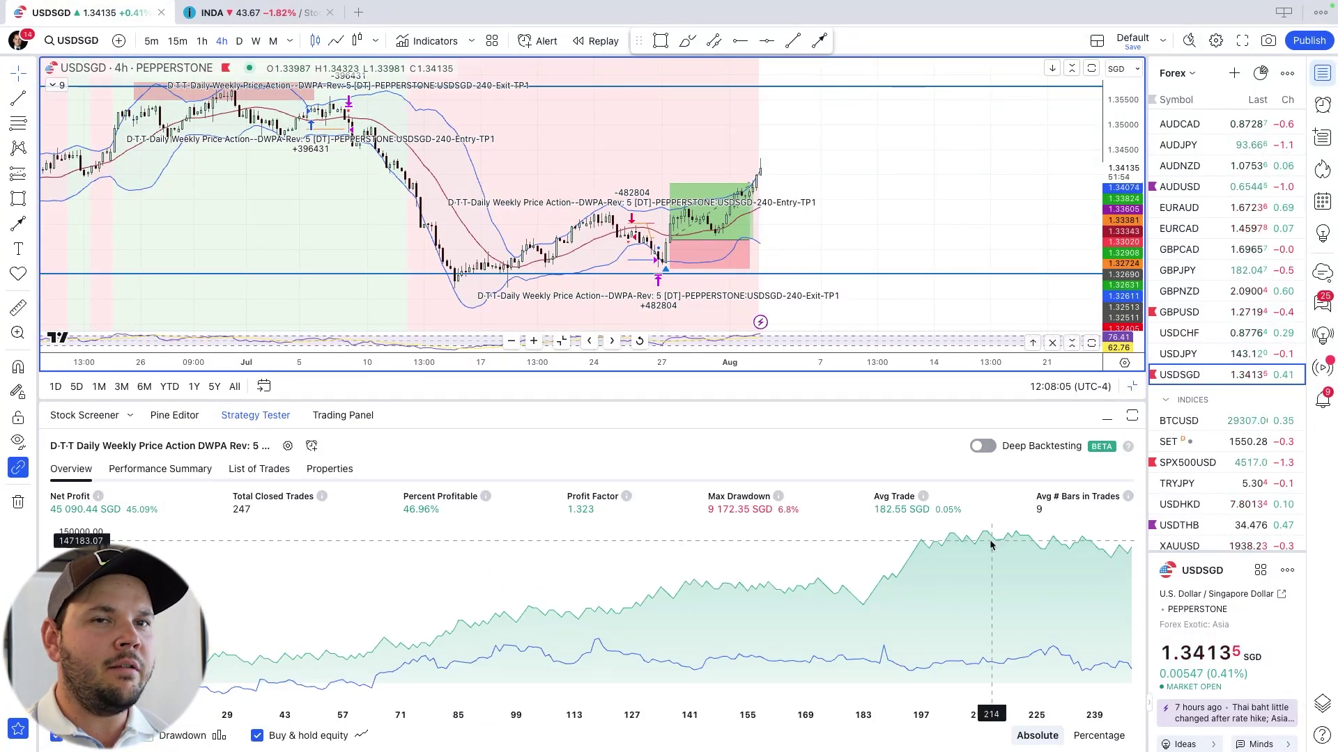
{"action": "left_click", "coordinate": [257, 736]}
{"action": "left_click", "coordinate": [256, 737]}
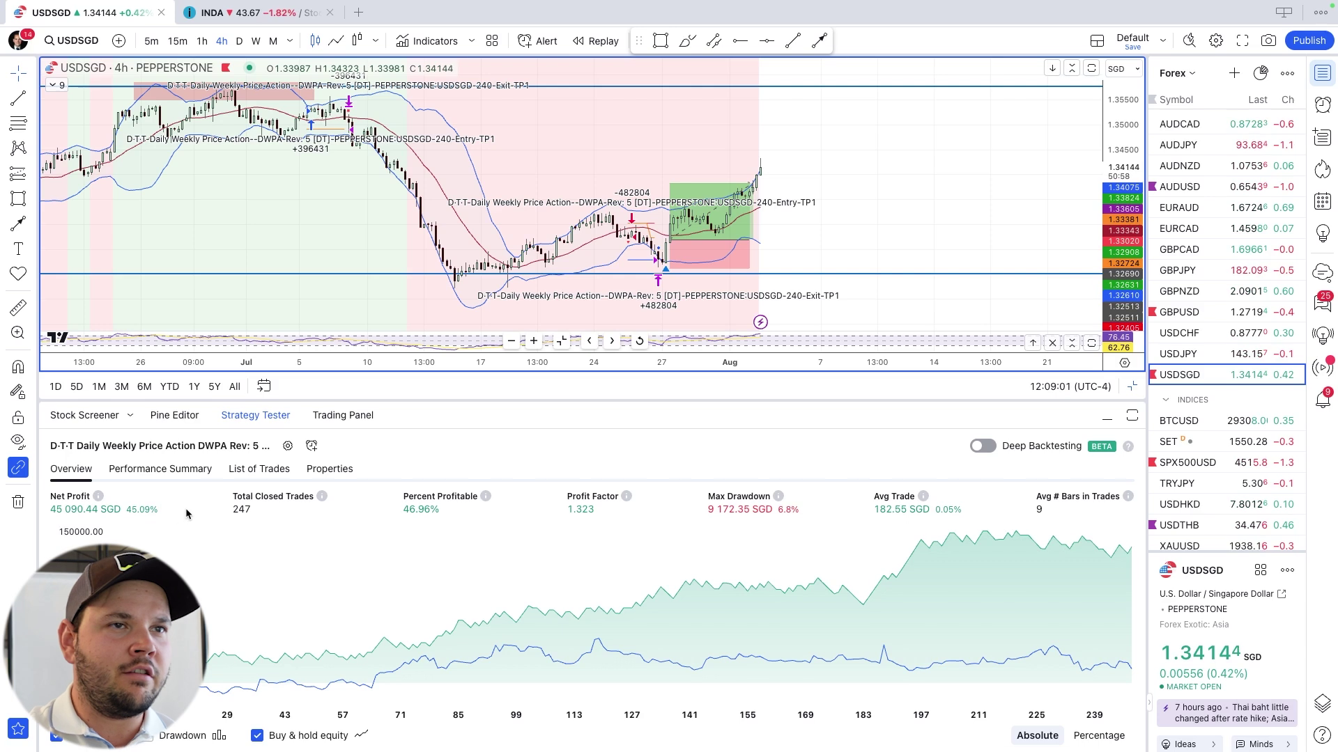
Enable Deep Backtesting for the strategy and generate a report from the first available day, 2011-01-05, to 2022-08-01.
{"action": "left_click", "coordinate": [983, 446]}
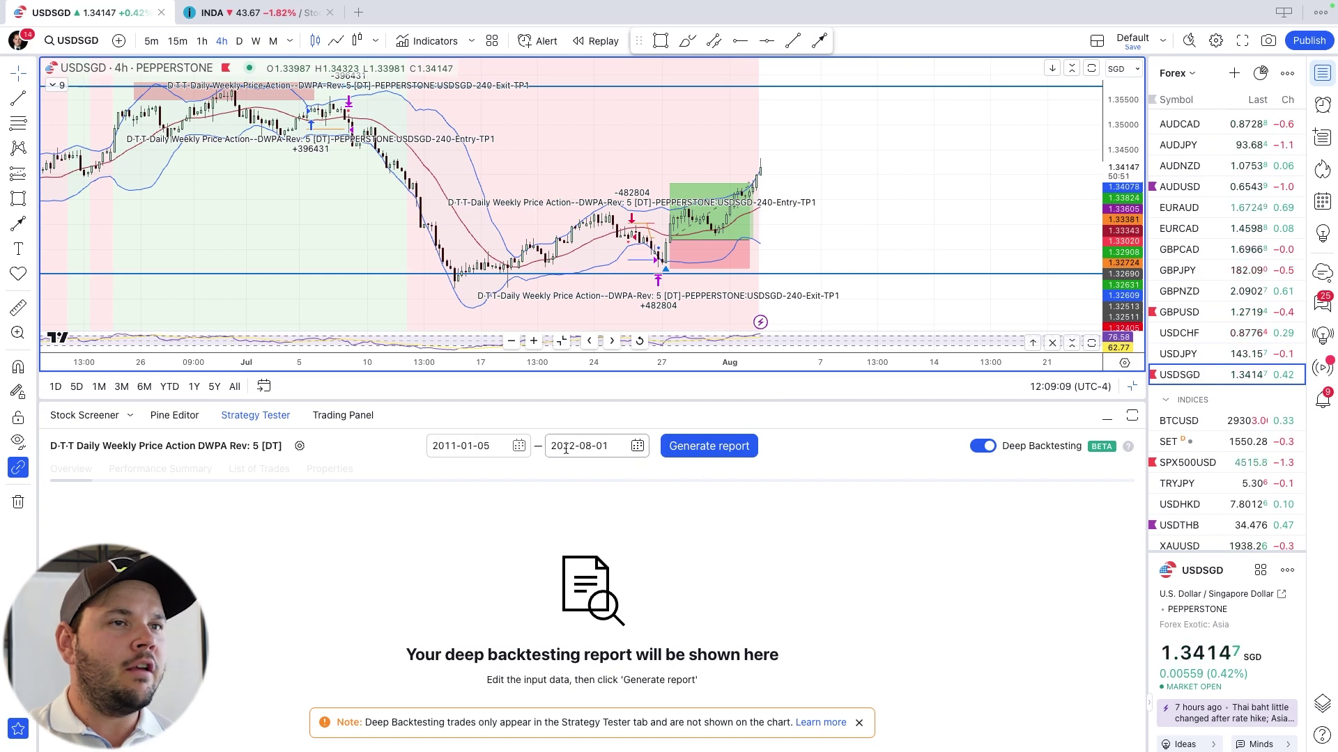
{"action": "left_click", "coordinate": [497, 450]}
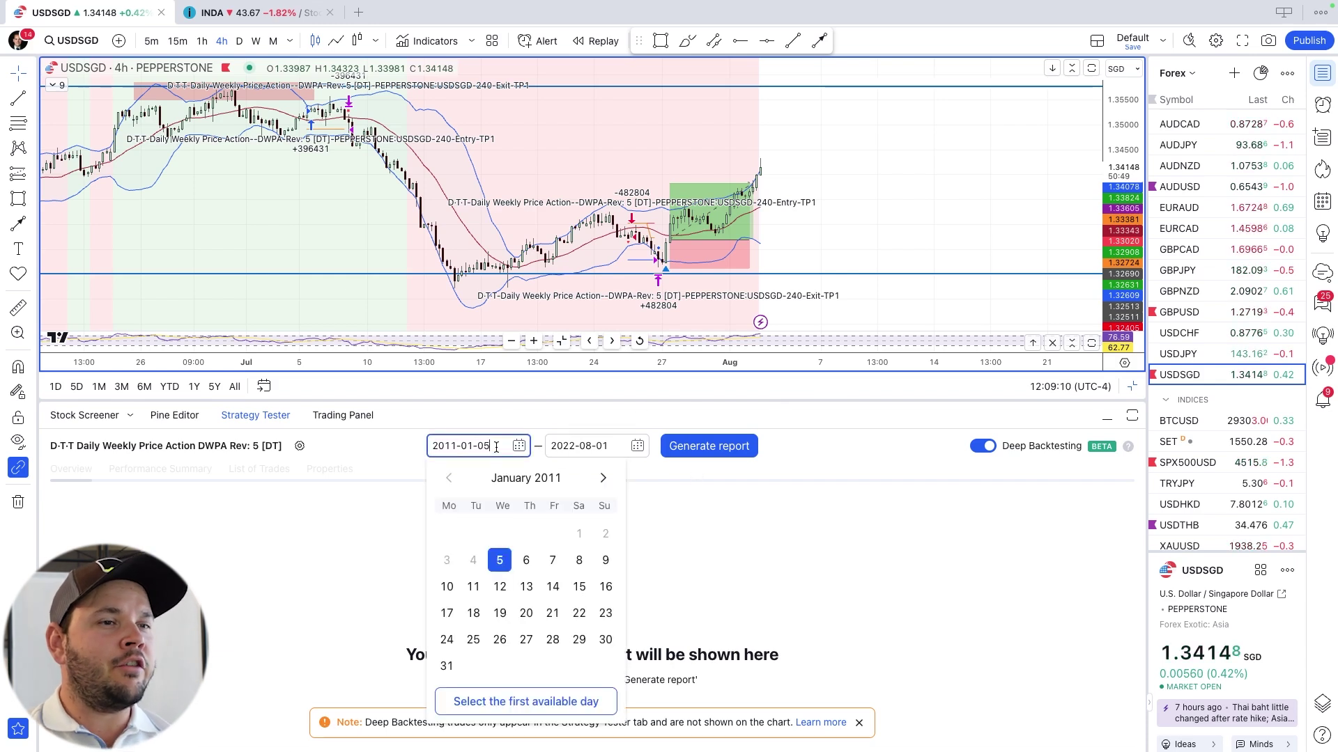
{"action": "left_click", "coordinate": [560, 705]}
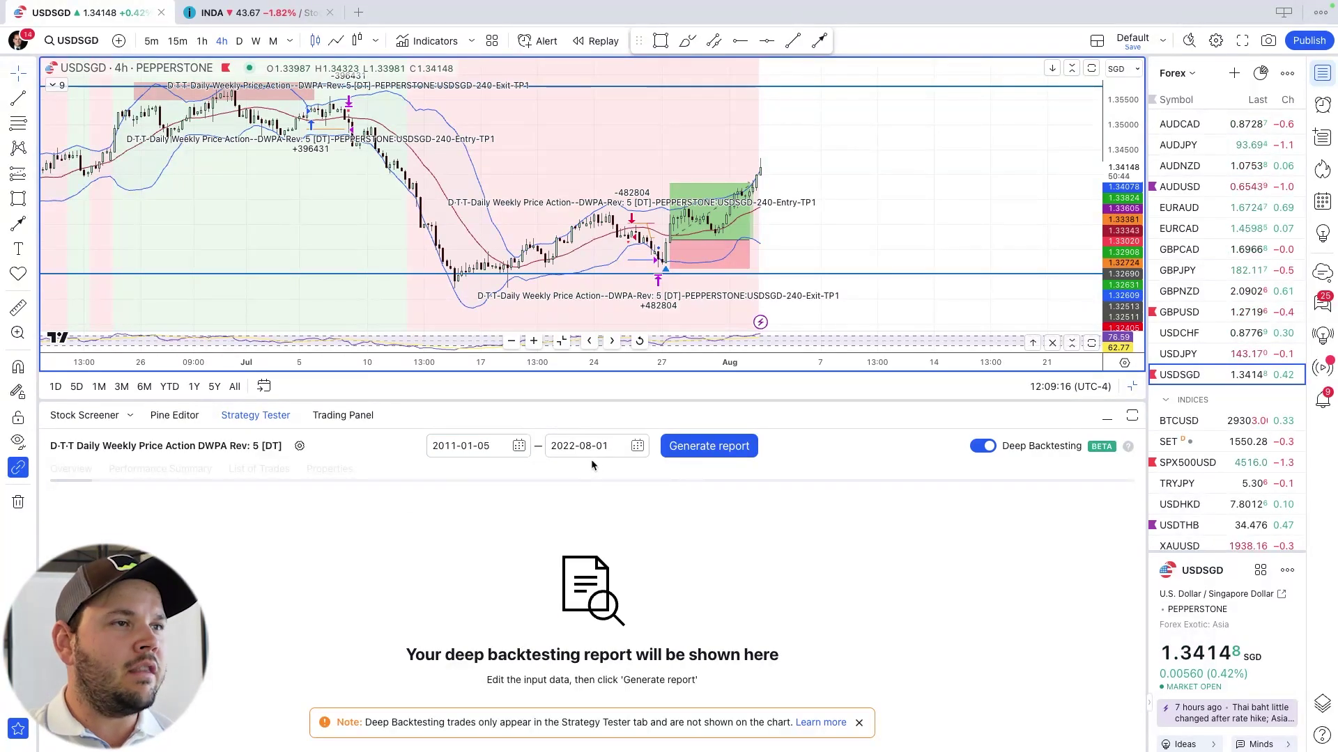
{"action": "left_click", "coordinate": [670, 446]}
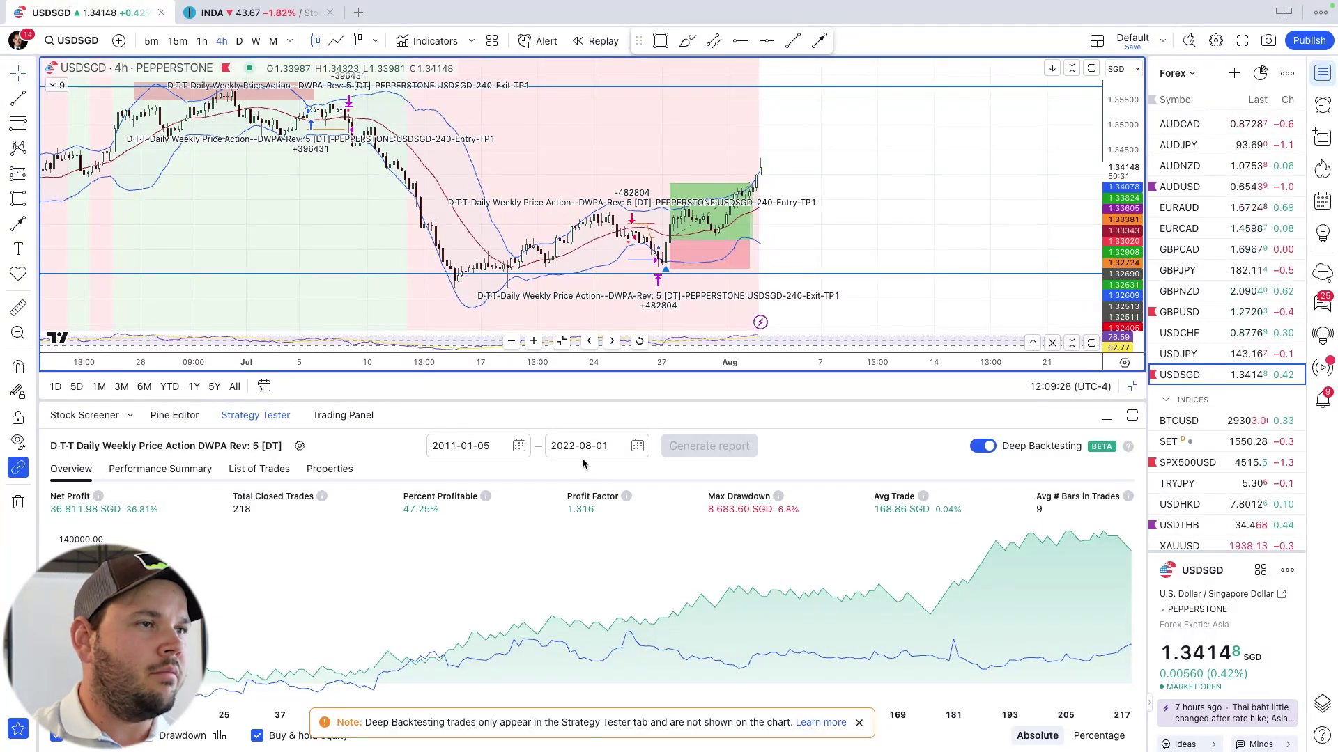
Review the deep backtest's performance summary and list of trades, and export the strategy data.
{"action": "left_click", "coordinate": [160, 469]}
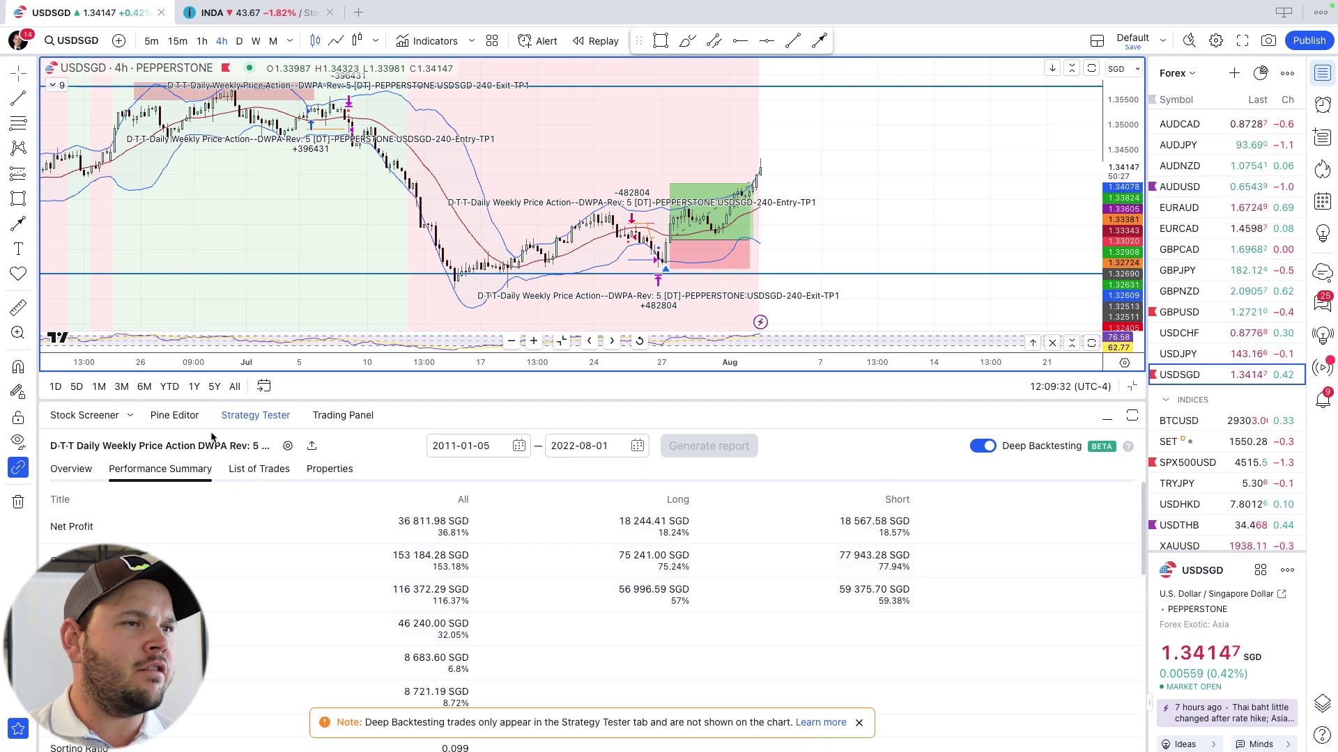
{"action": "left_click", "coordinate": [258, 468]}
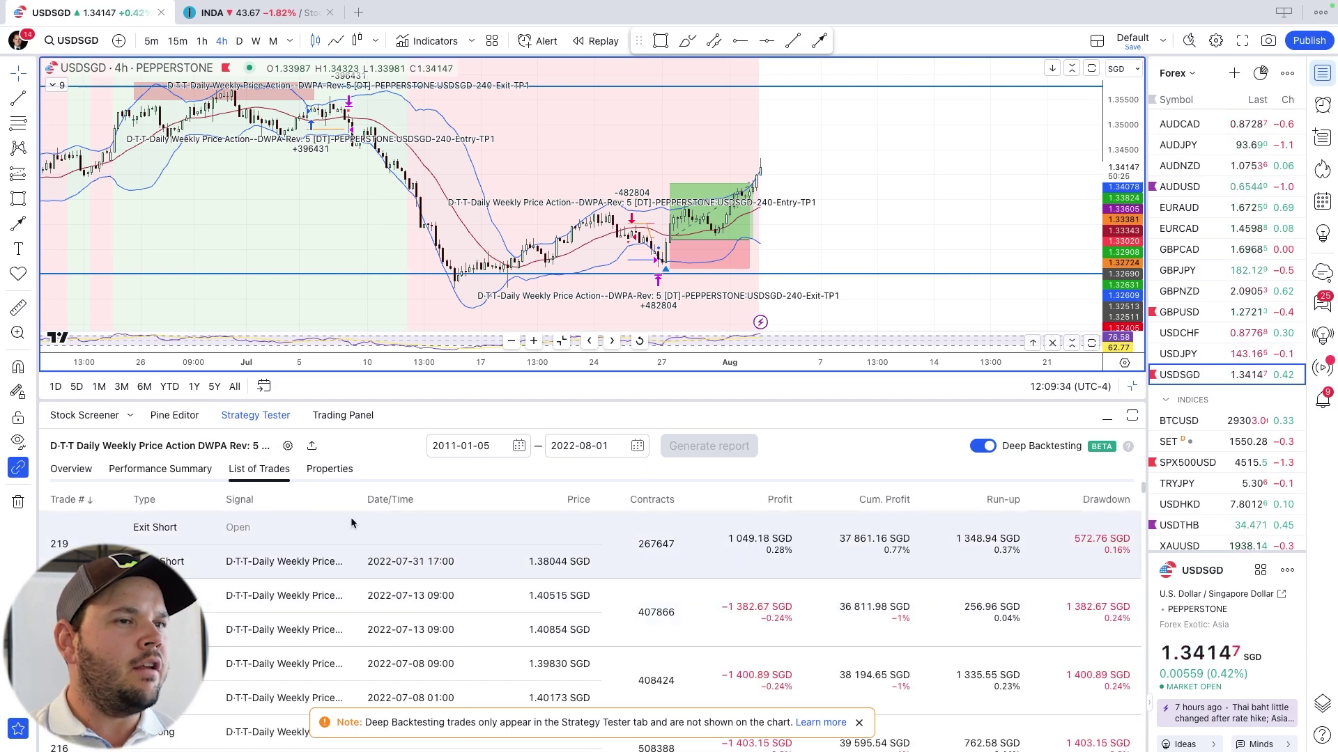
{"action": "scroll", "coordinate": [343, 503], "scroll_direction": "down", "scroll_amount": 20}
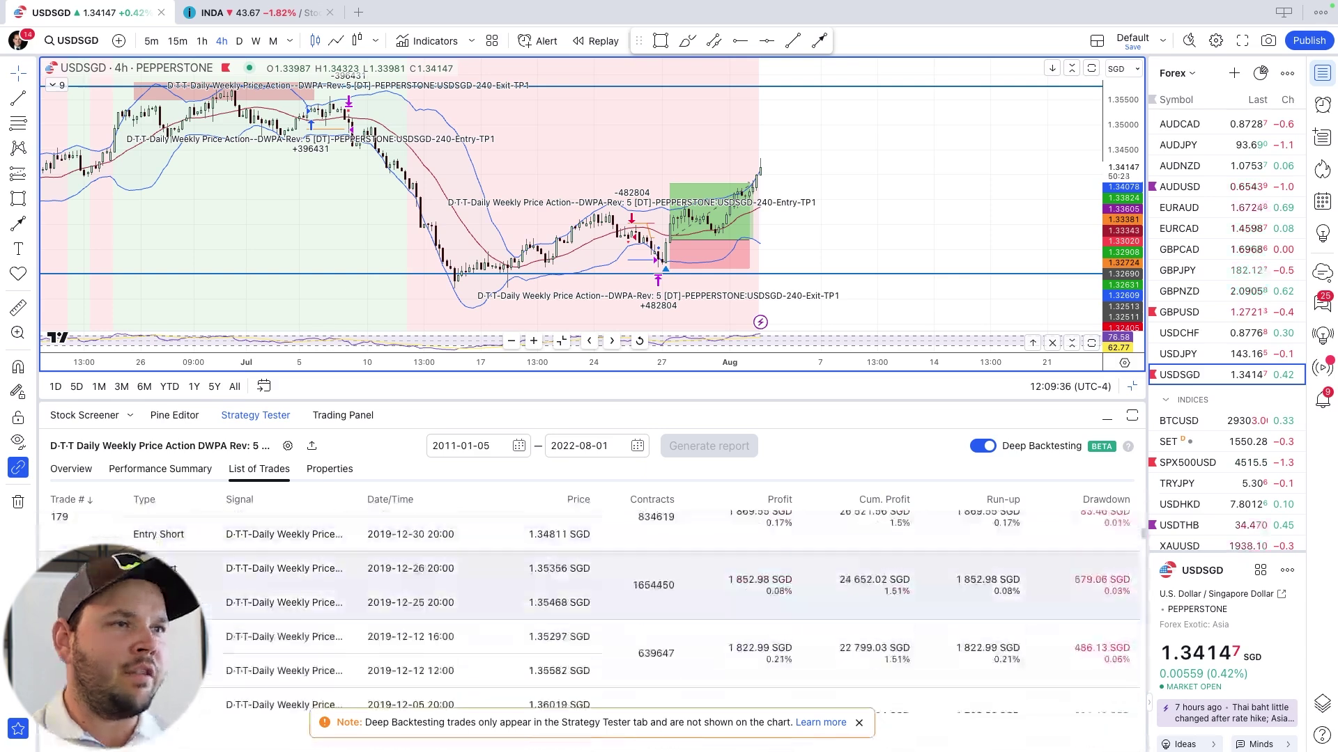
{"action": "left_click", "coordinate": [311, 446]}
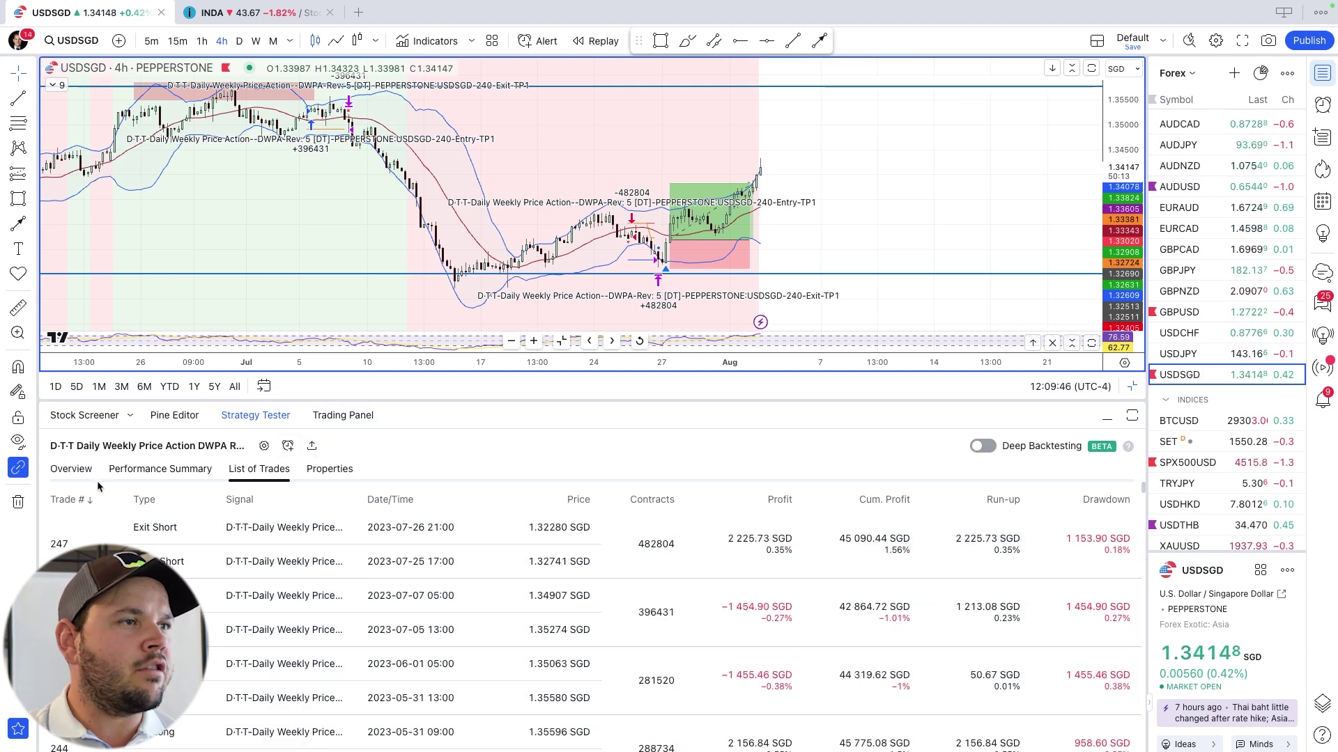
Collapse the strategy tester and chart the top HKEX percent change loser, 8607, from the hotlists.
{"action": "left_click", "coordinate": [1128, 446]}
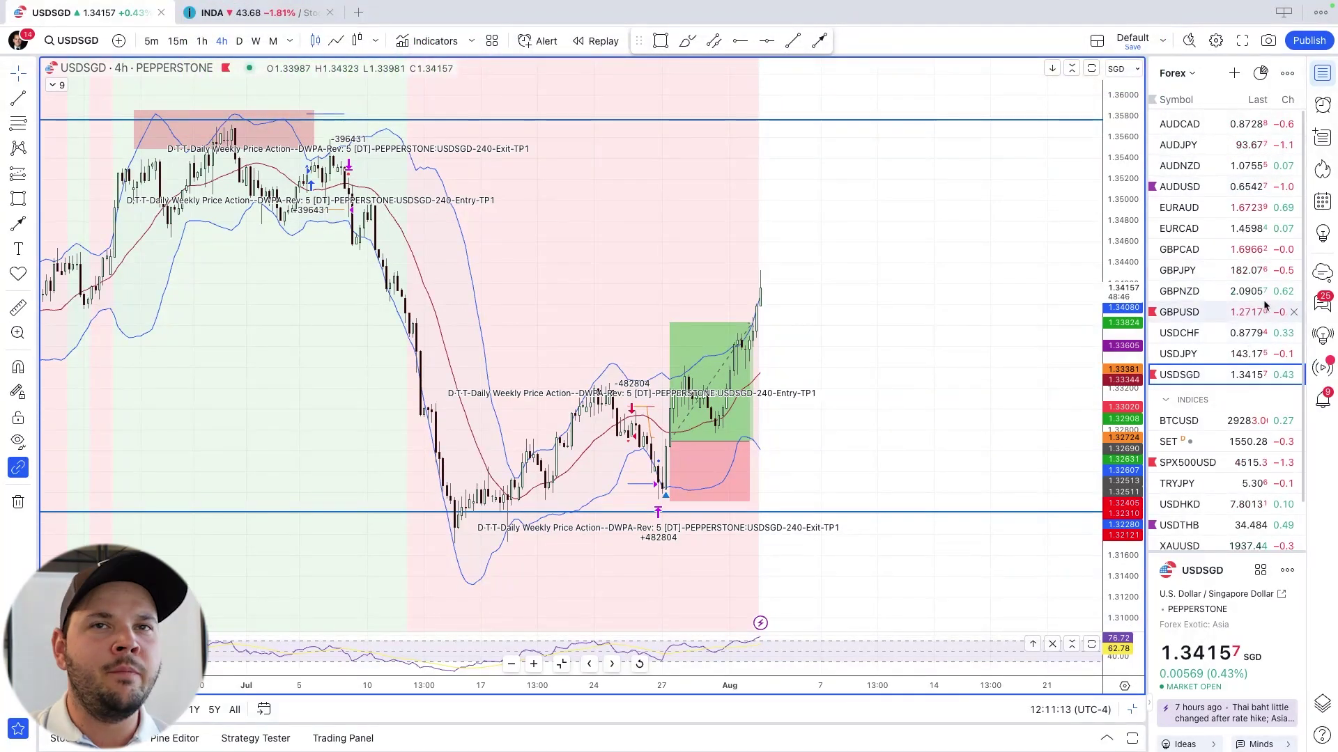
{"action": "left_click", "coordinate": [1326, 176]}
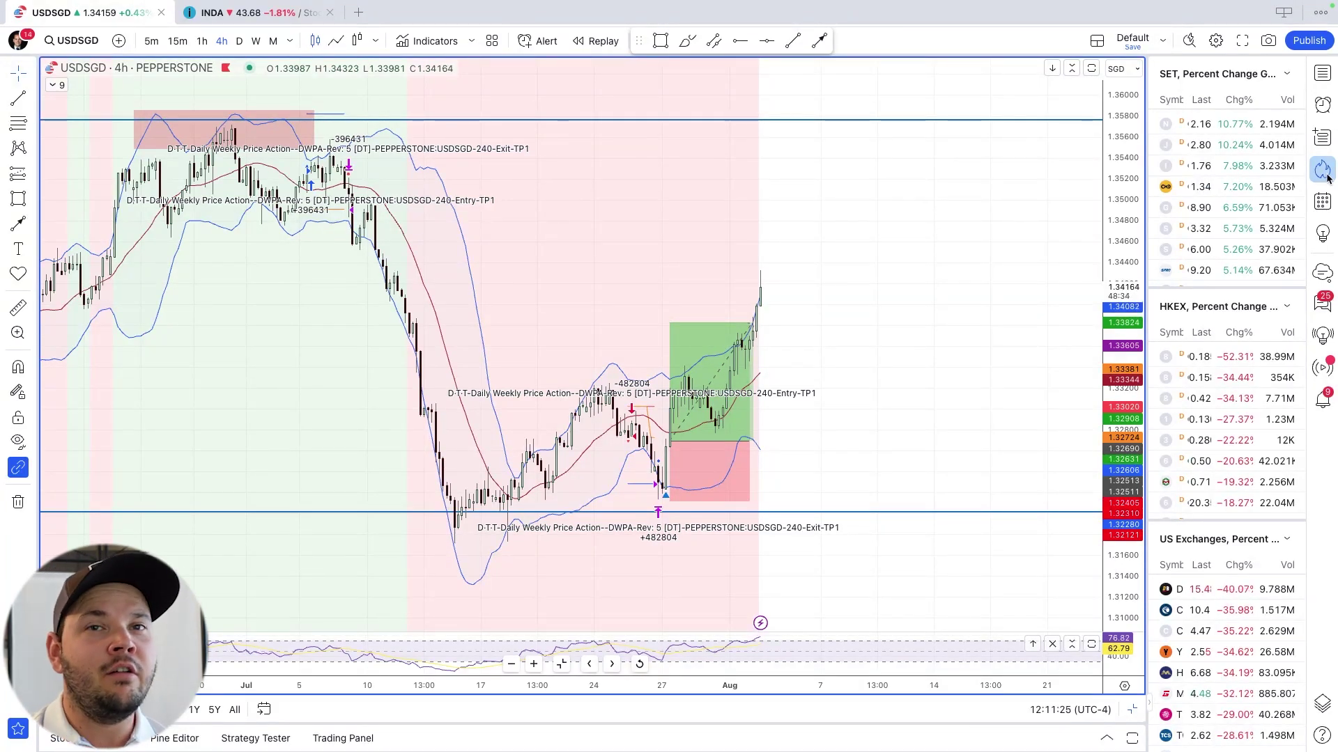
{"action": "left_click", "coordinate": [1219, 363]}
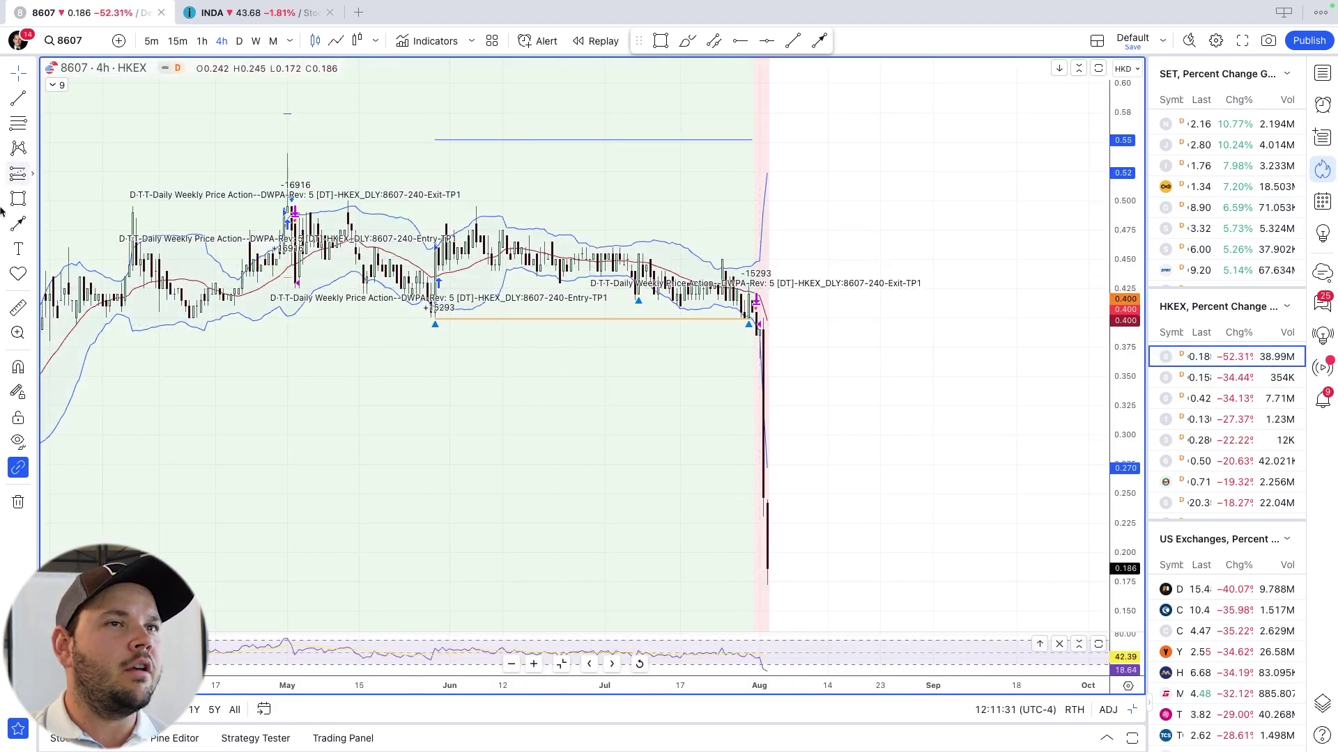
Hide the Daily Weekly Price Action DWPA Rev: 5 strategy on the 8607 chart and collapse the indicator list.
{"action": "left_click", "coordinate": [56, 85]}
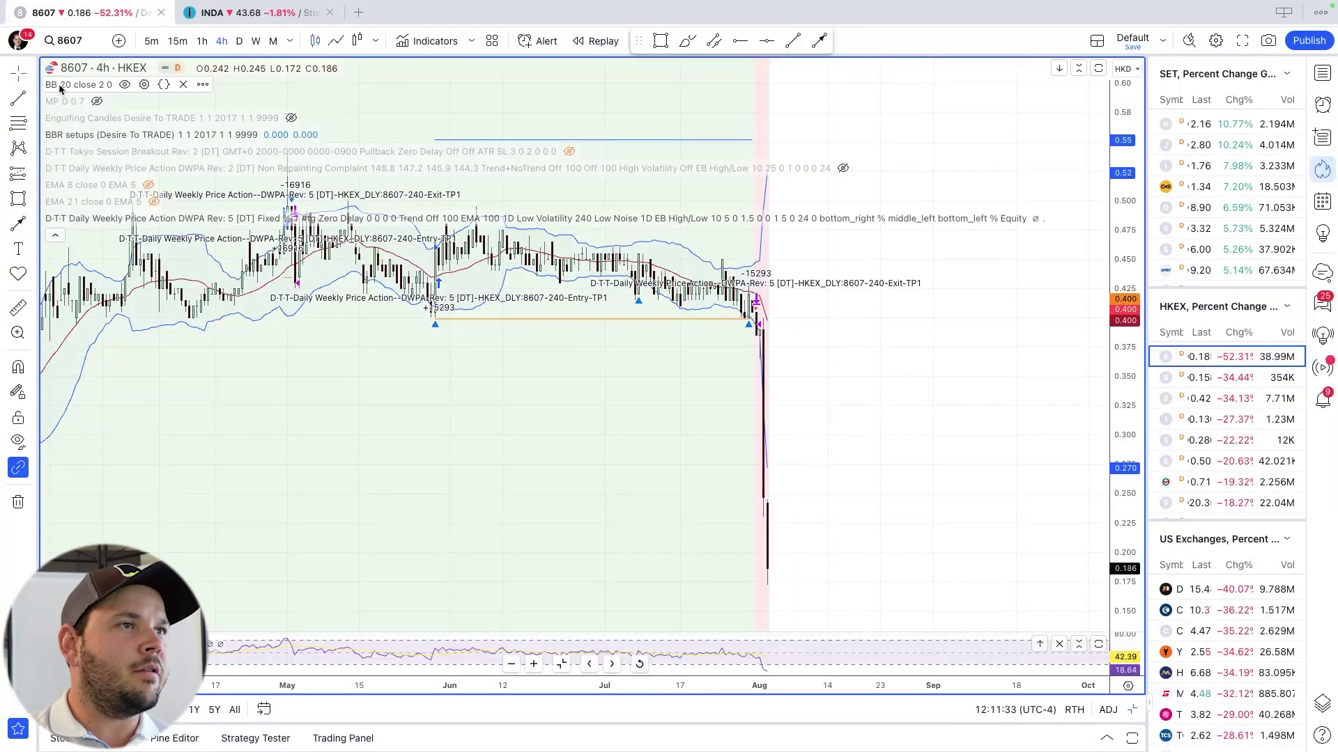
{"action": "left_click", "coordinate": [956, 218]}
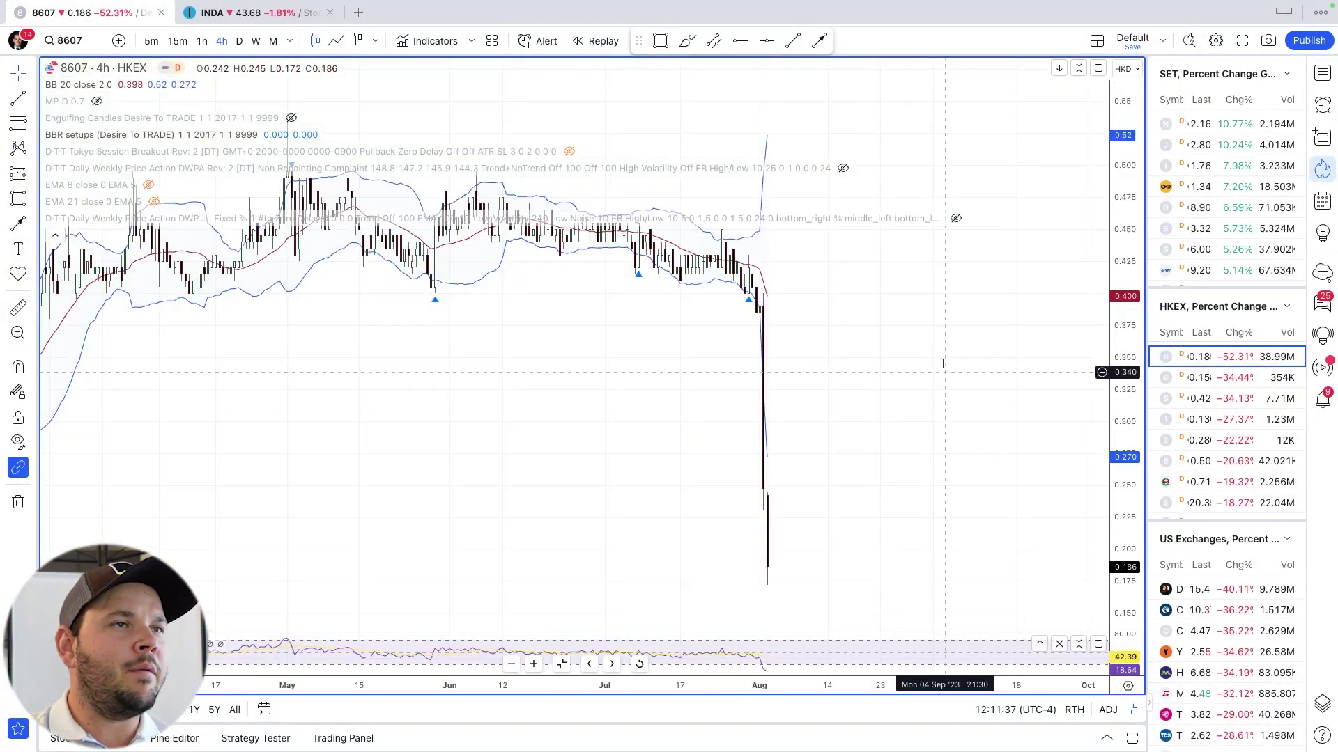
{"action": "left_click", "coordinate": [56, 236]}
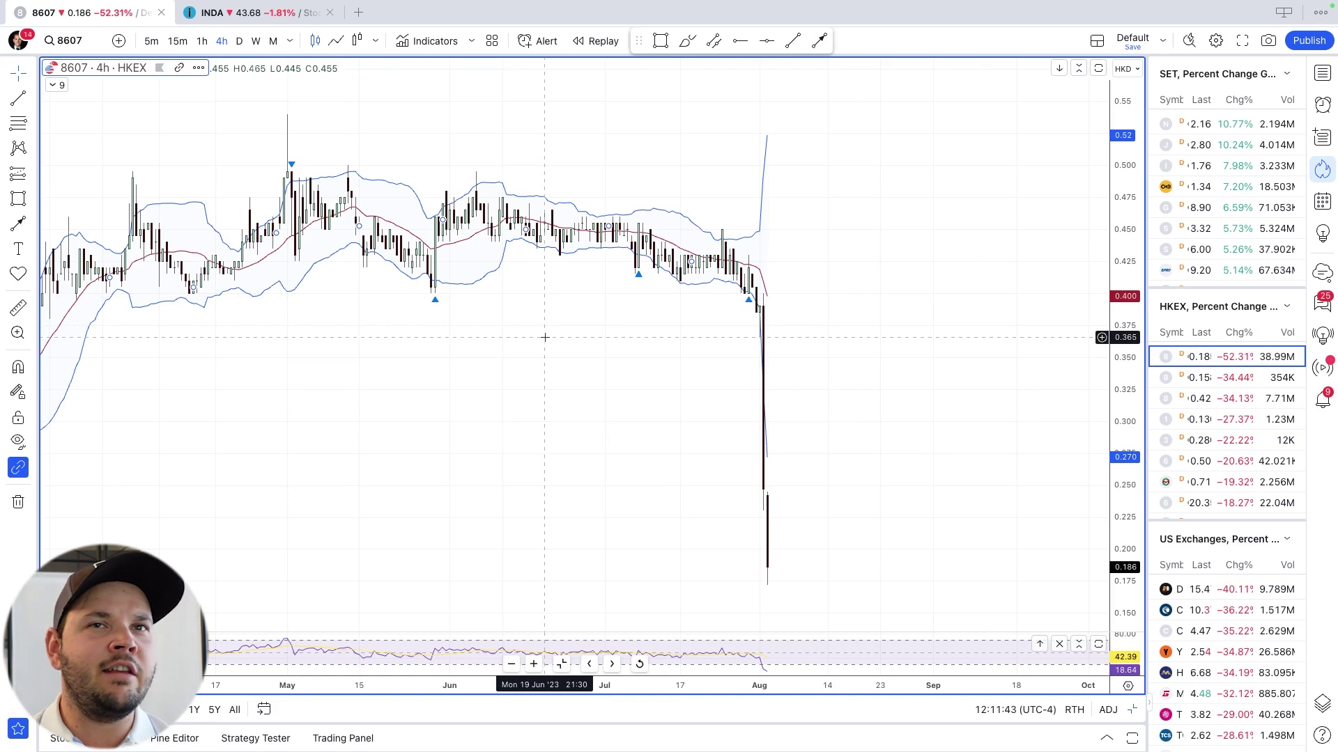
Examine which ranking lists the SET hotlist selector offers for the USA (OTC) and Hong Kong (HKEX) exchanges.
{"action": "left_click", "coordinate": [1285, 76]}
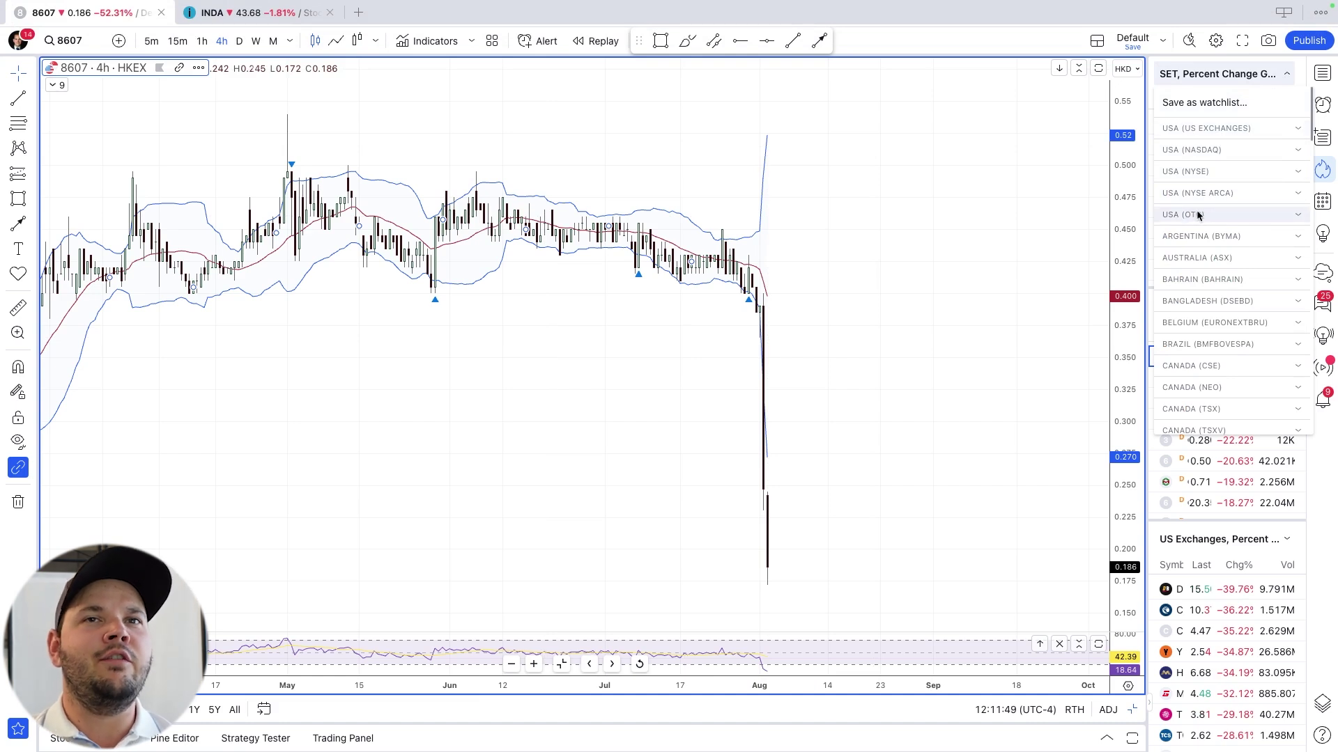
{"action": "scroll", "coordinate": [1199, 214], "scroll_direction": "down", "scroll_amount": 1}
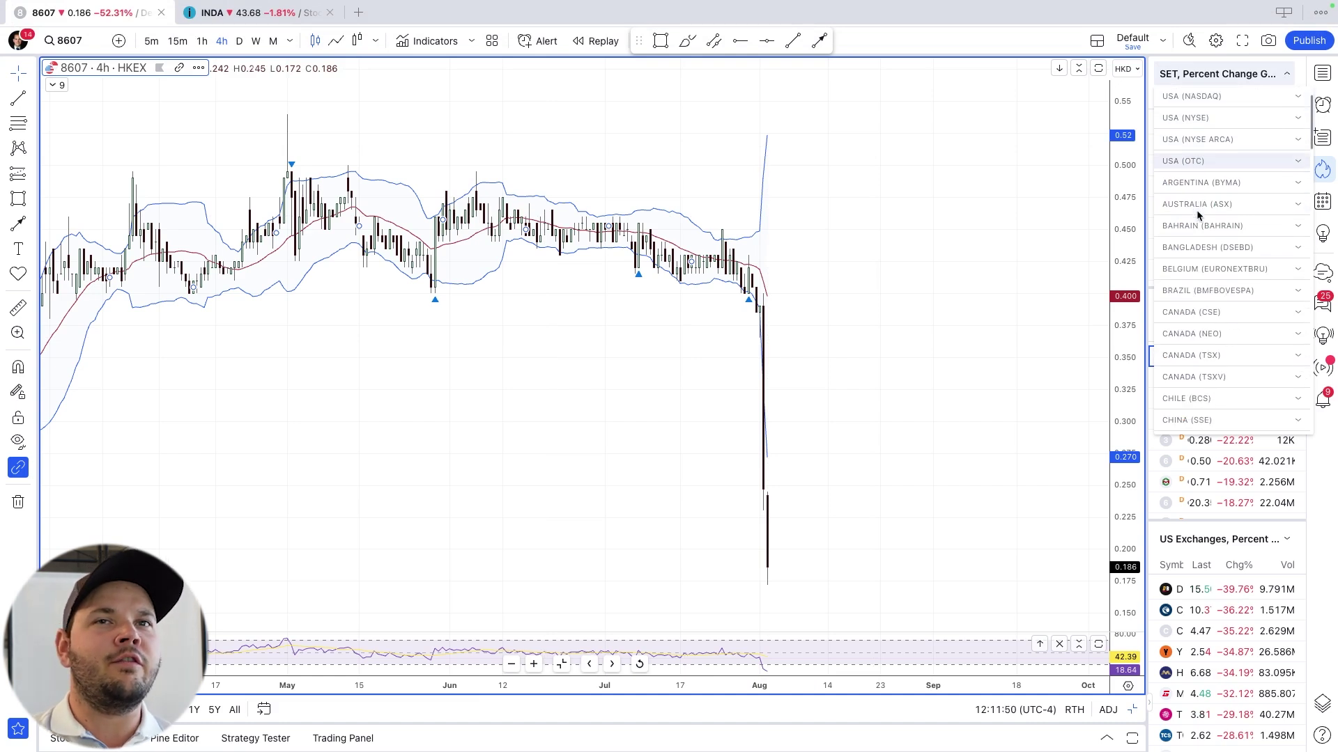
{"action": "left_click", "coordinate": [1300, 163]}
{"action": "scroll", "coordinate": [1219, 277], "scroll_direction": "down", "scroll_amount": 2}
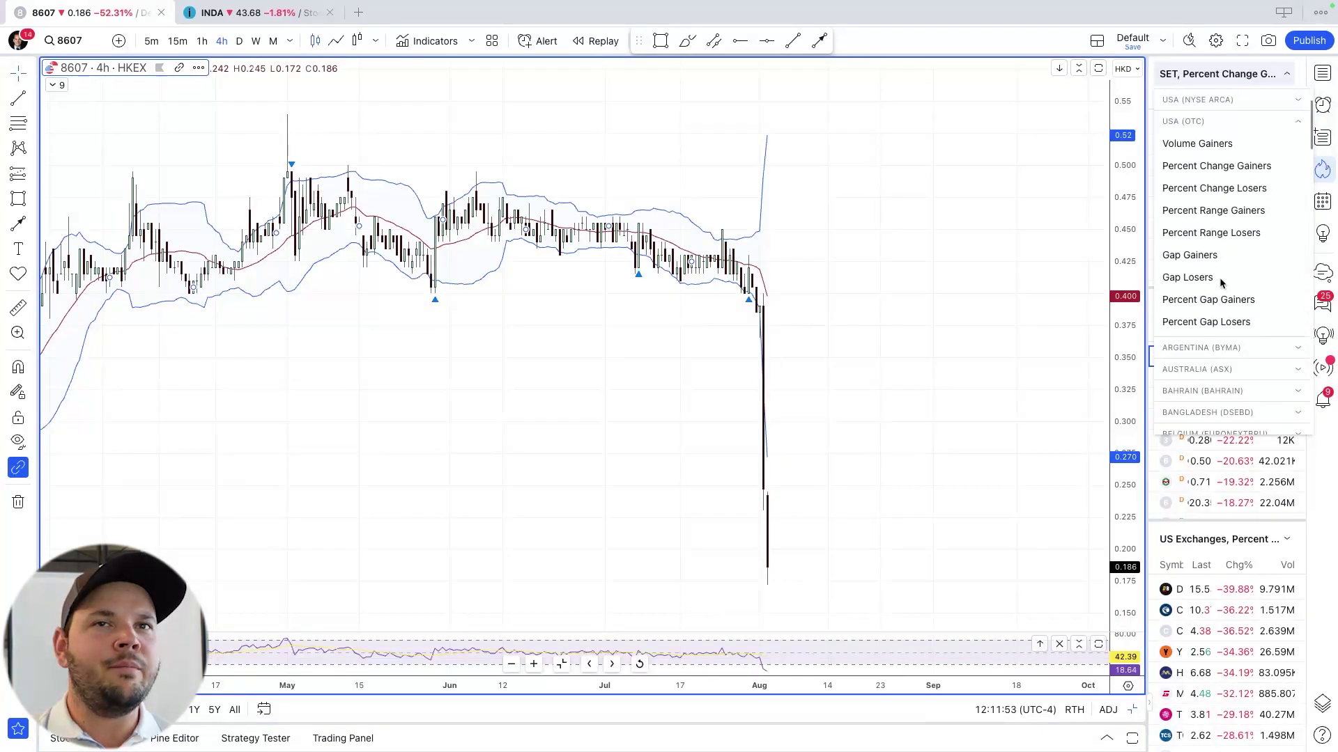
{"action": "scroll", "coordinate": [1259, 298], "scroll_direction": "down", "scroll_amount": 5}
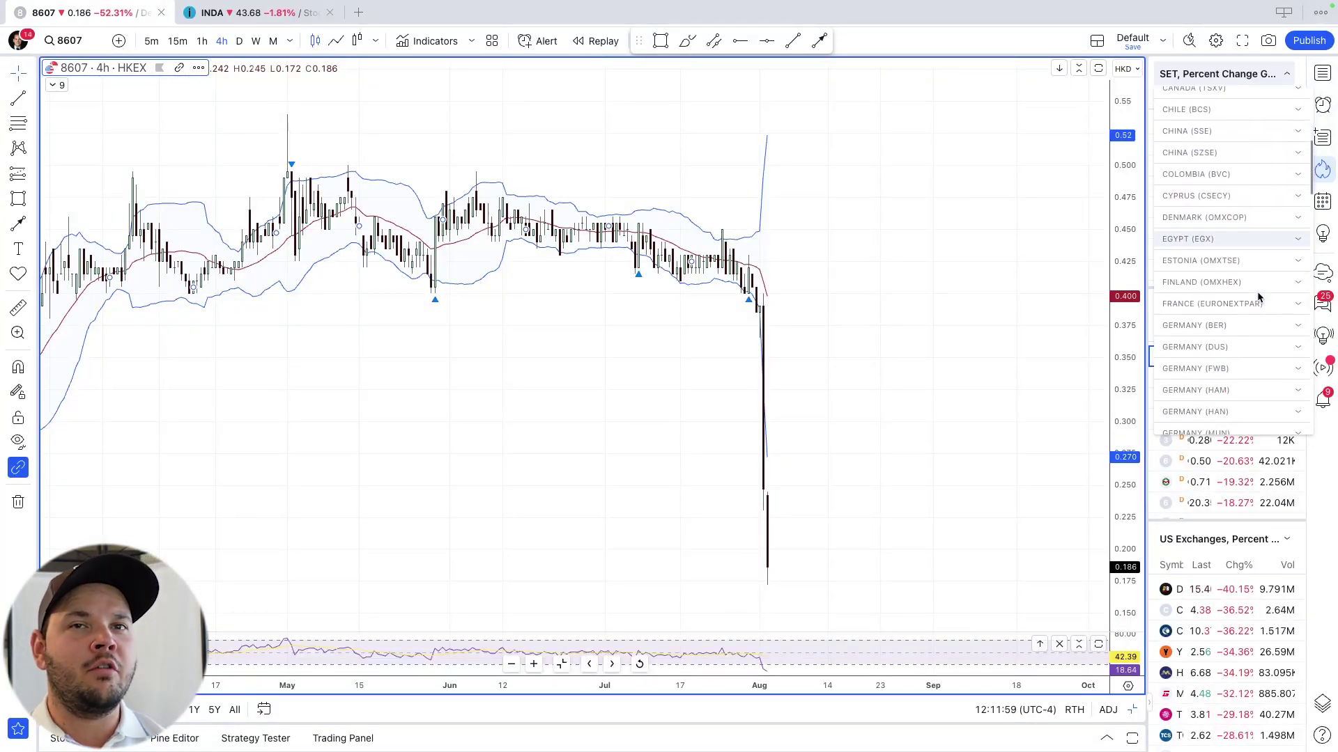
{"action": "scroll", "coordinate": [1259, 298], "scroll_direction": "down", "scroll_amount": 3}
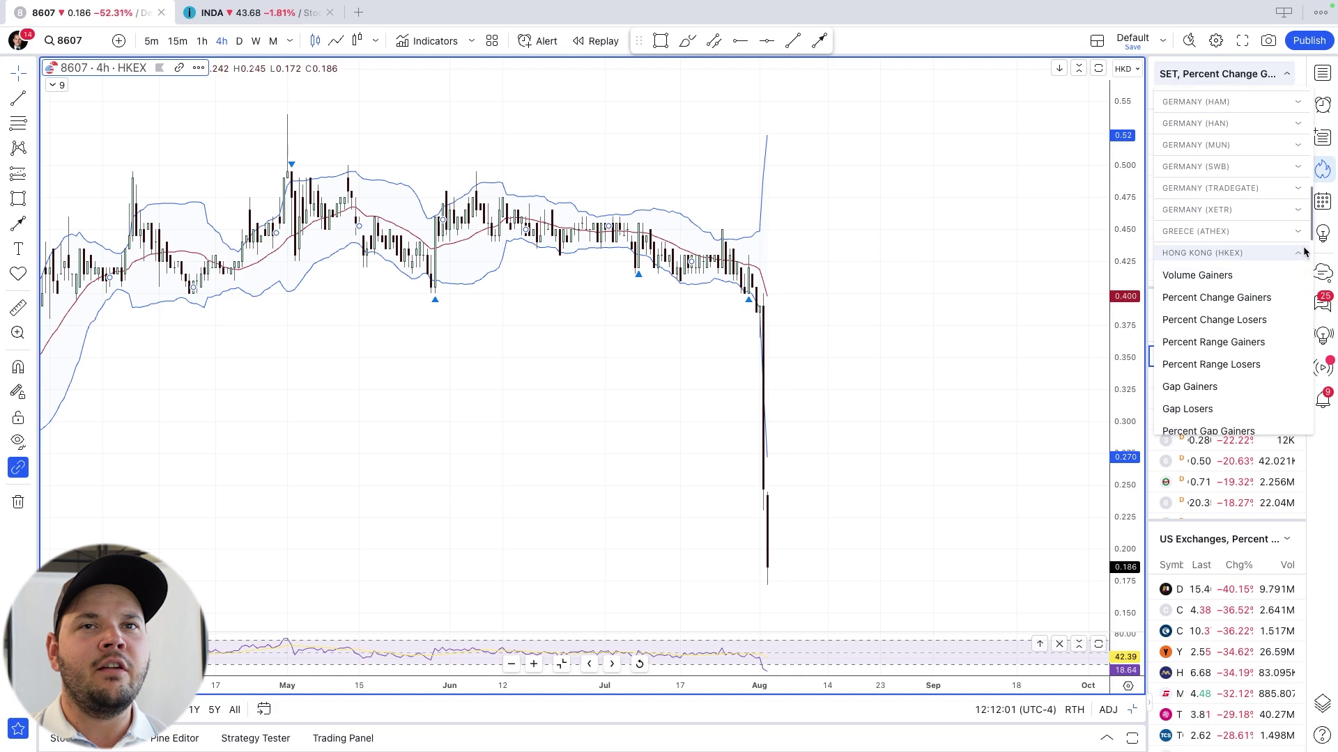
{"action": "left_click", "coordinate": [1301, 253]}
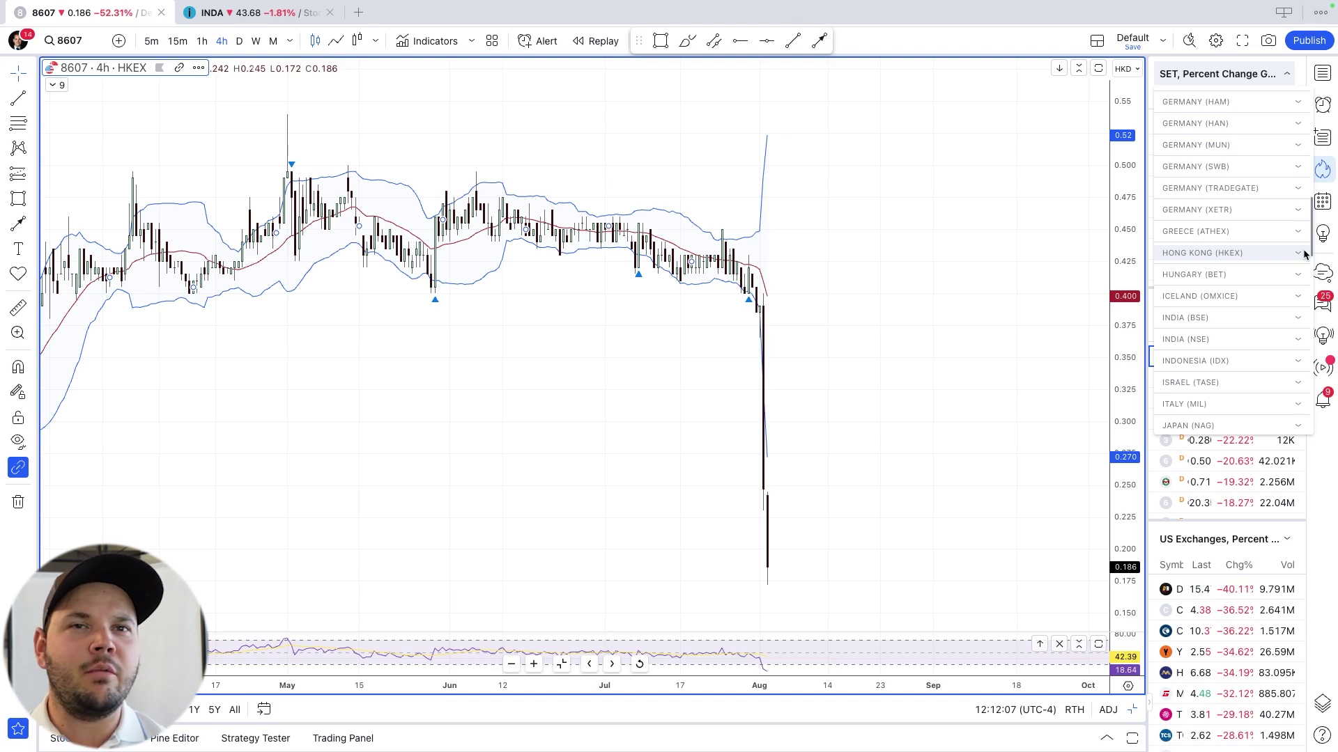
Switch the SET hotlist to Percent Range Losers for Singapore (SGX).
{"action": "scroll", "coordinate": [1289, 331], "scroll_direction": "down", "scroll_amount": 5}
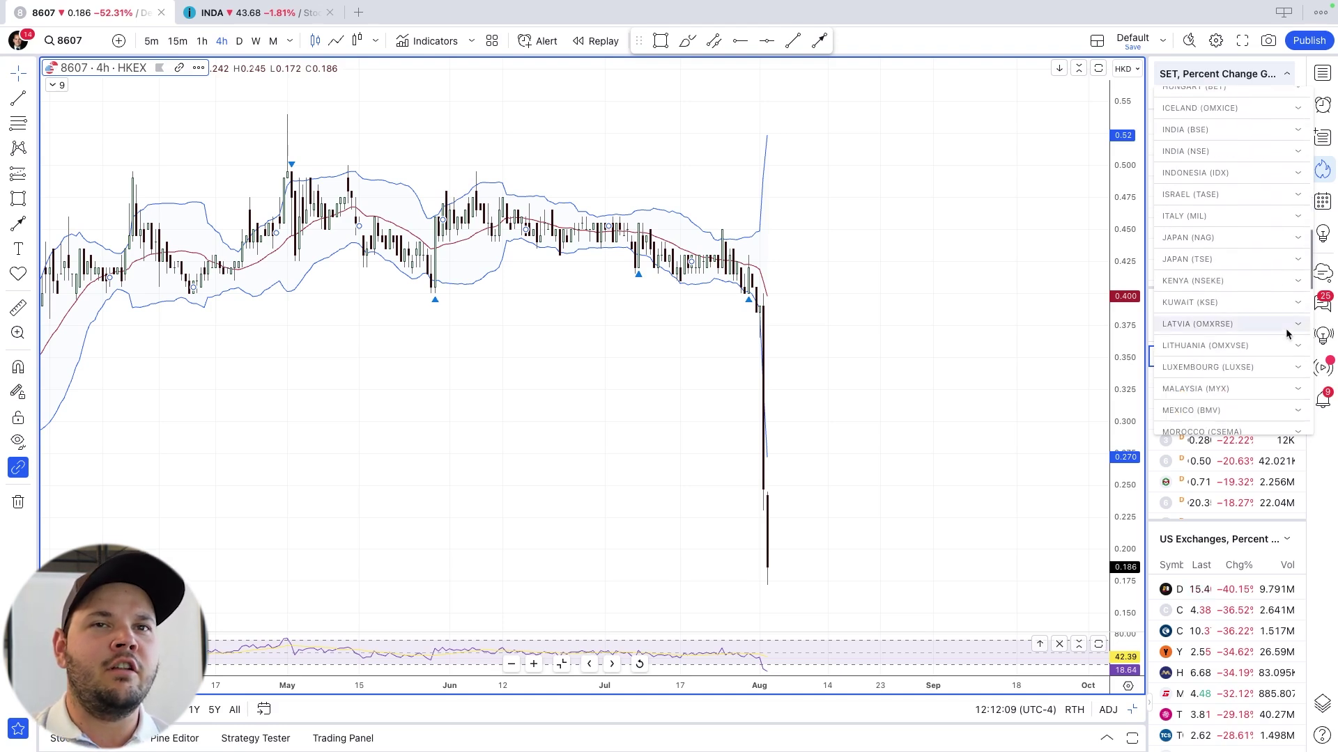
{"action": "scroll", "coordinate": [1288, 333], "scroll_direction": "down", "scroll_amount": 9}
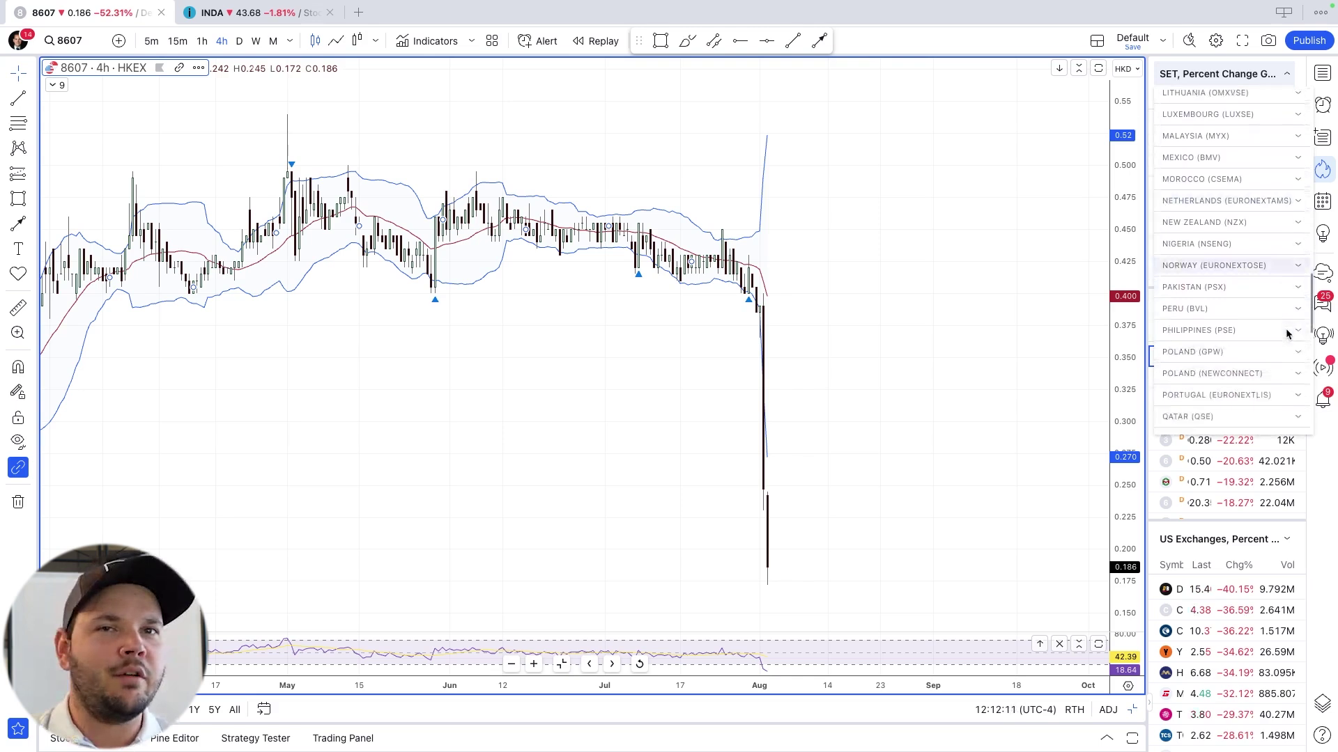
{"action": "scroll", "coordinate": [1285, 340], "scroll_direction": "down", "scroll_amount": 4}
{"action": "left_click", "coordinate": [1291, 300]}
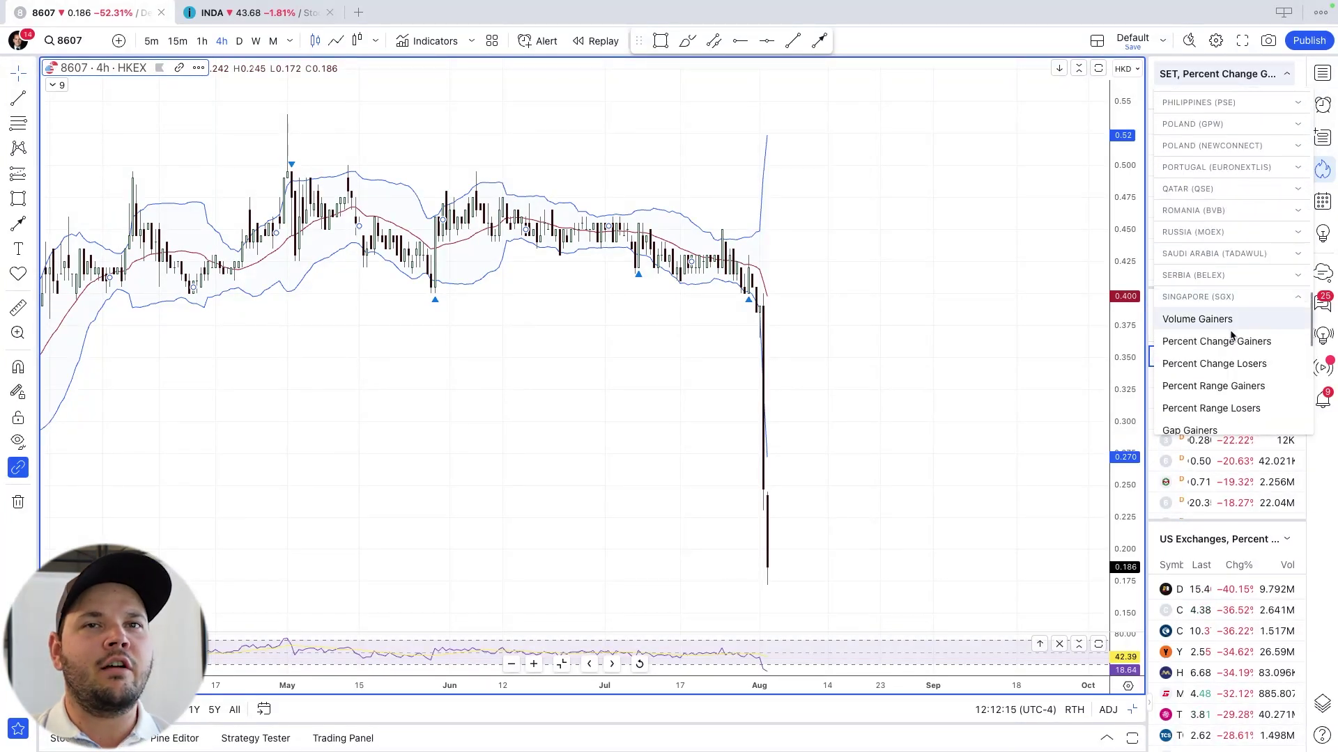
{"action": "scroll", "coordinate": [1245, 380], "scroll_direction": "down", "scroll_amount": 2}
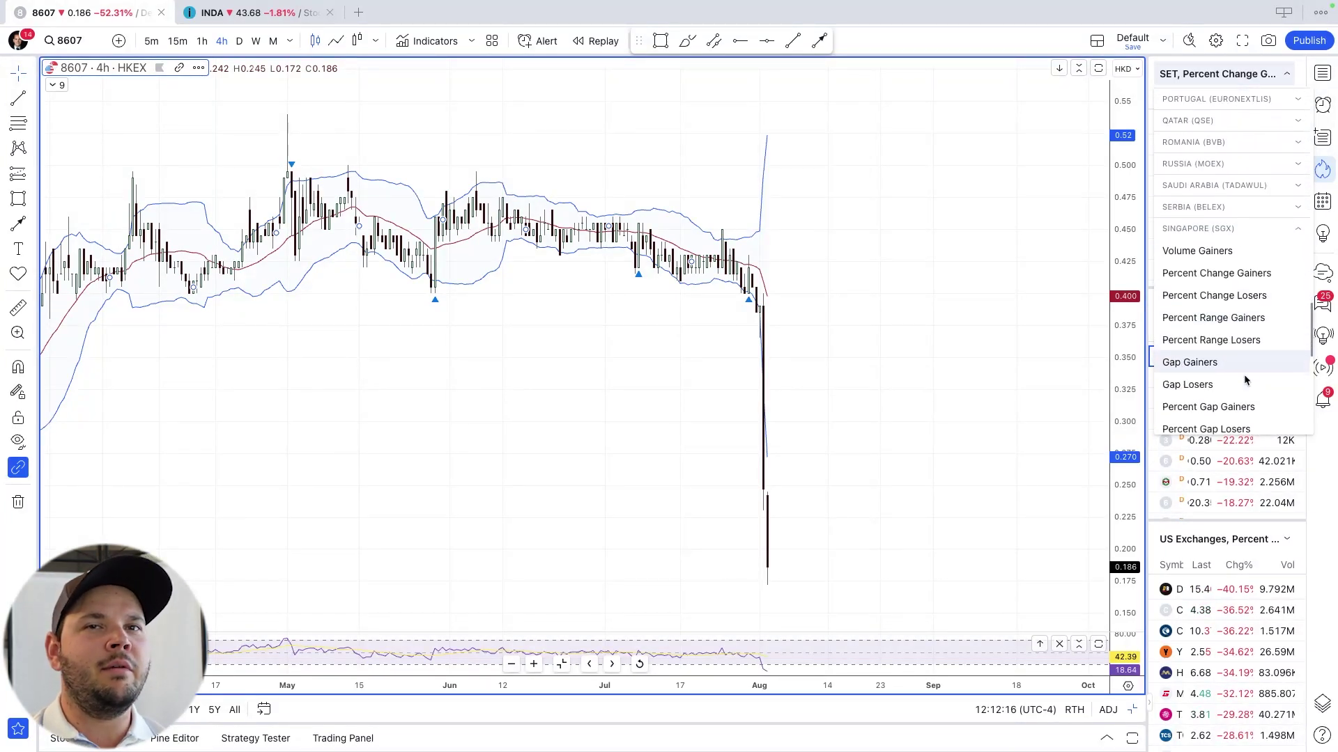
{"action": "left_click", "coordinate": [1252, 337]}
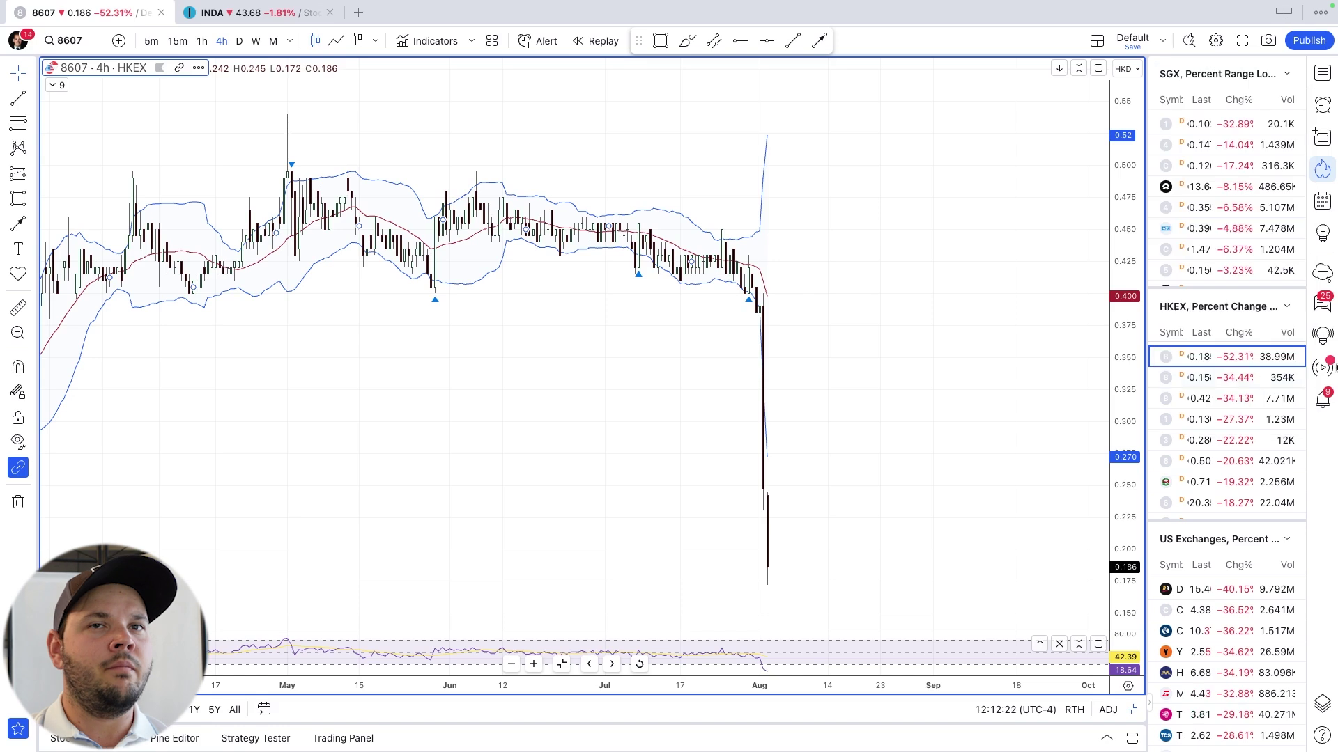
Look through the charts of the SGX percent range losers from 1J0 down to NIO and NO4.
{"action": "left_click", "coordinate": [1207, 133]}
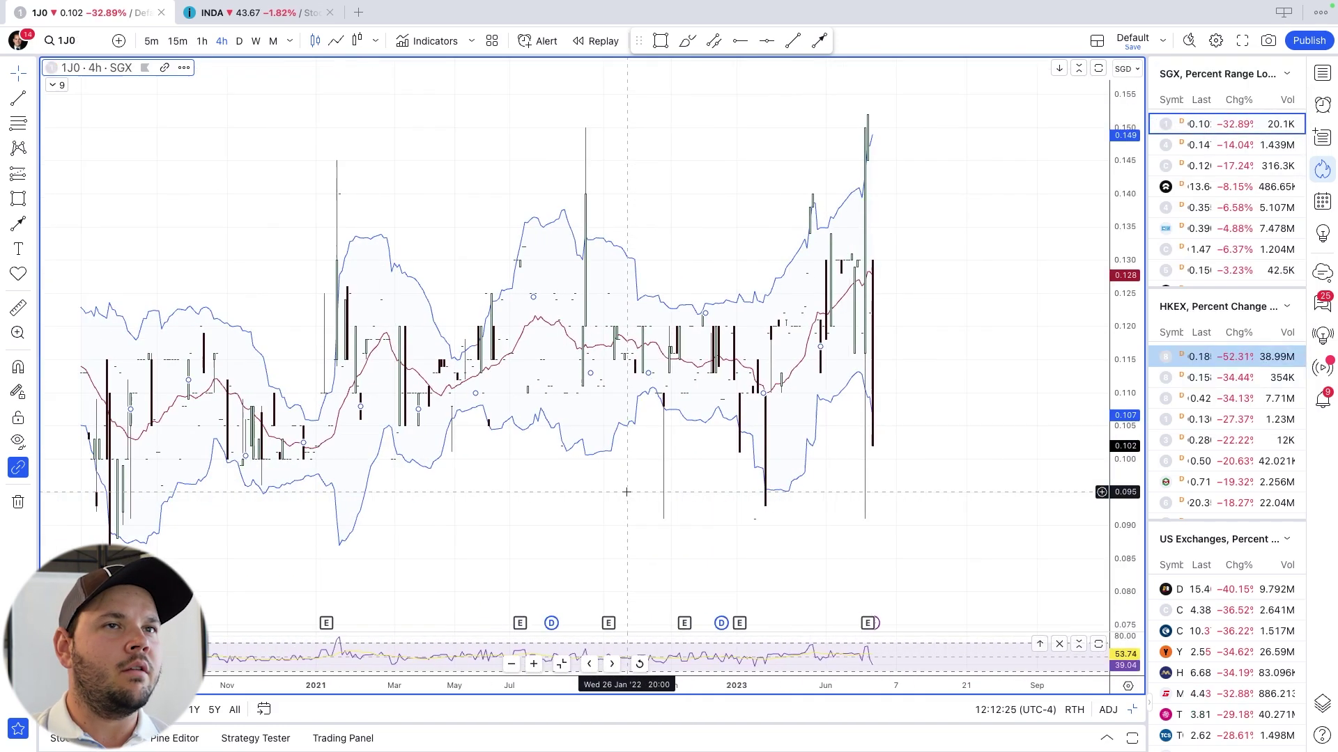
{"action": "key", "text": "Down"}
{"action": "key", "text": "Down"}
{"action": "key", "text": "Down"}
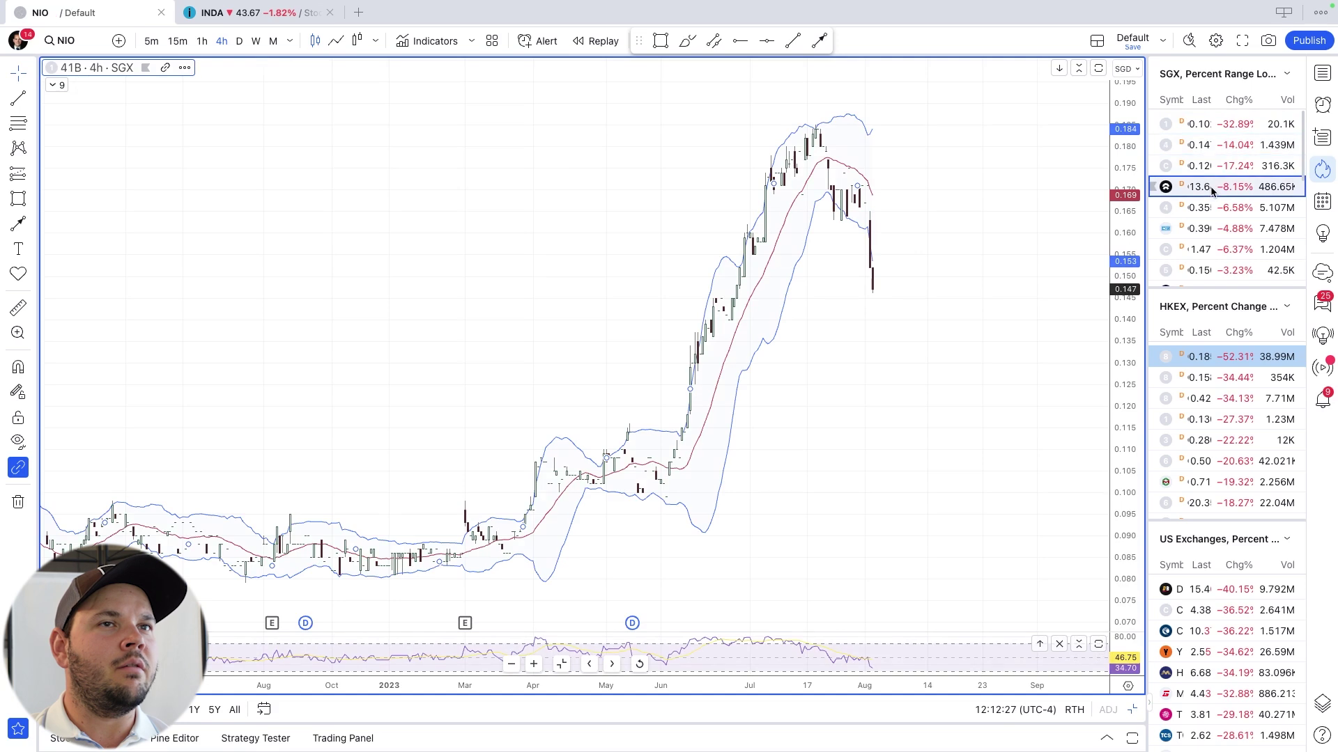
{"action": "scroll", "coordinate": [852, 197], "scroll_direction": "up", "scroll_amount": 3}
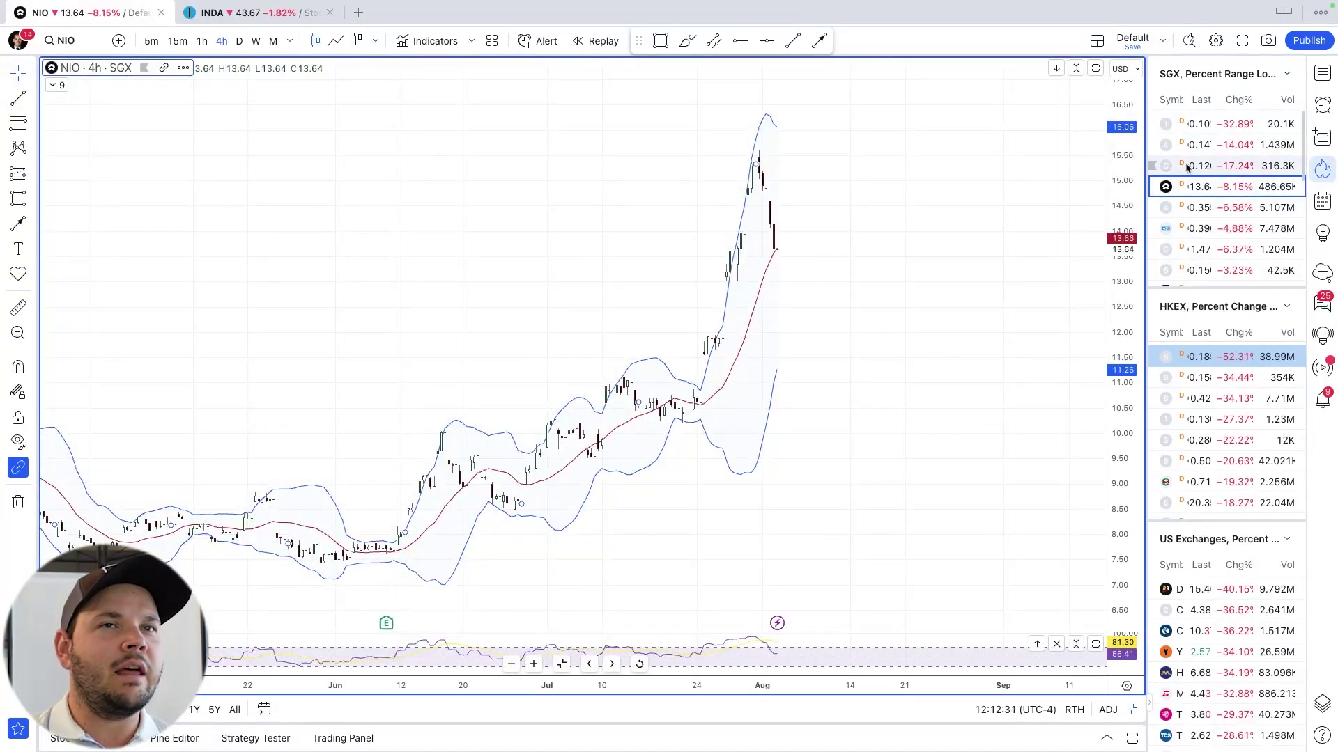
{"action": "left_click", "coordinate": [1216, 229]}
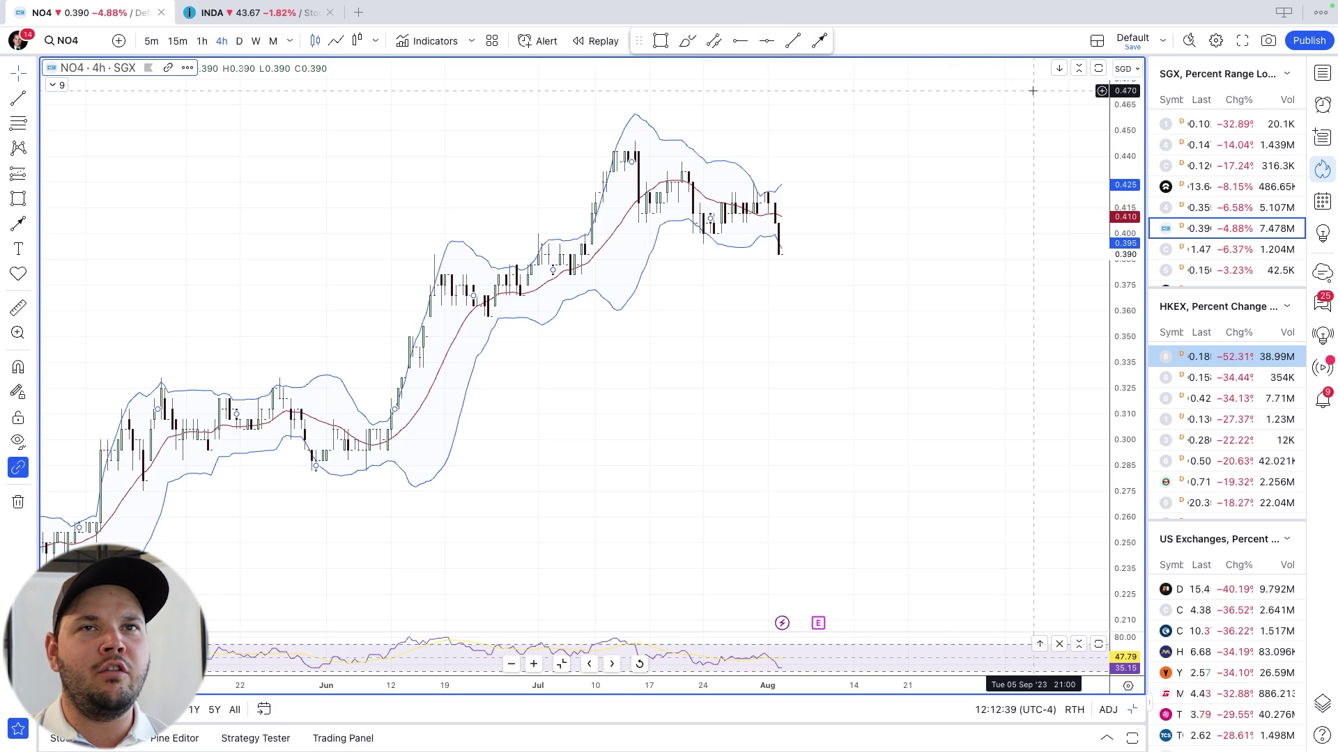
Switch the SGX hotlist to Percent Change Gainers for Canada (TSX).
{"action": "left_click", "coordinate": [1284, 78]}
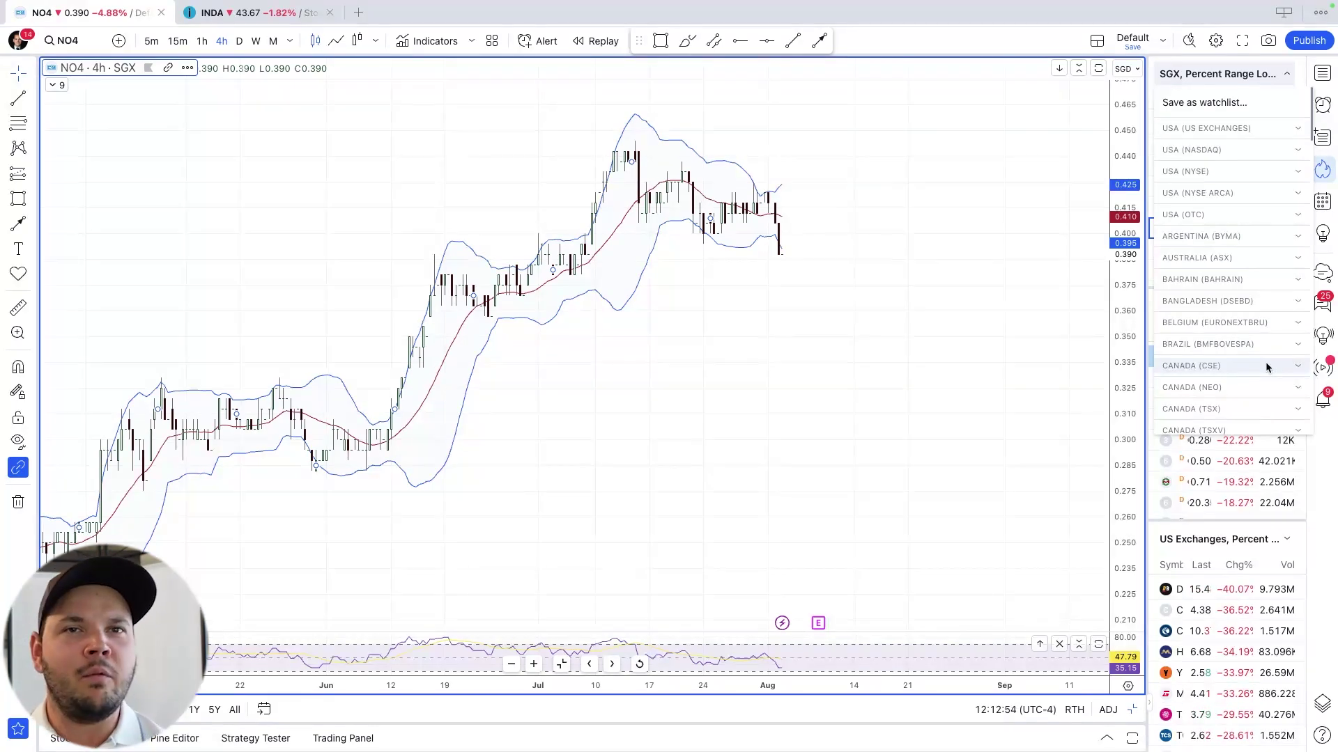
{"action": "scroll", "coordinate": [1265, 362], "scroll_direction": "down", "scroll_amount": 2}
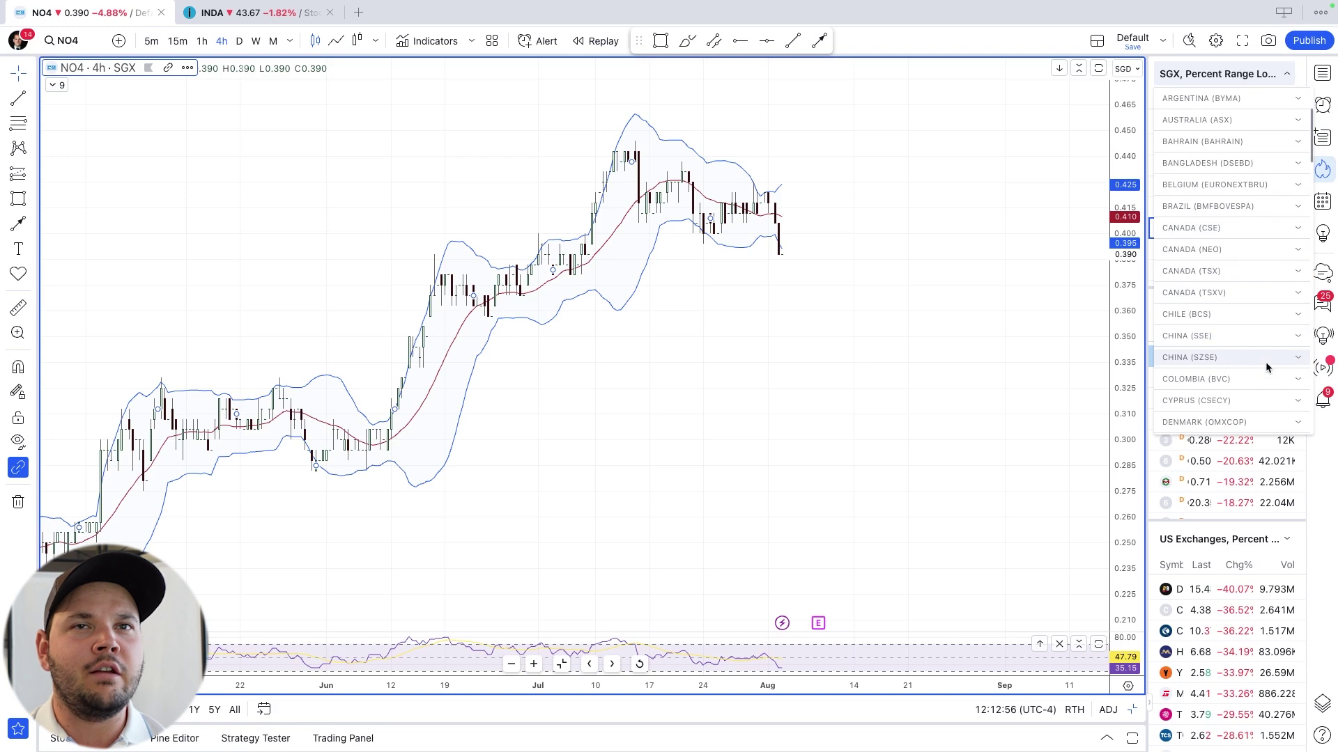
{"action": "left_click", "coordinate": [1252, 271]}
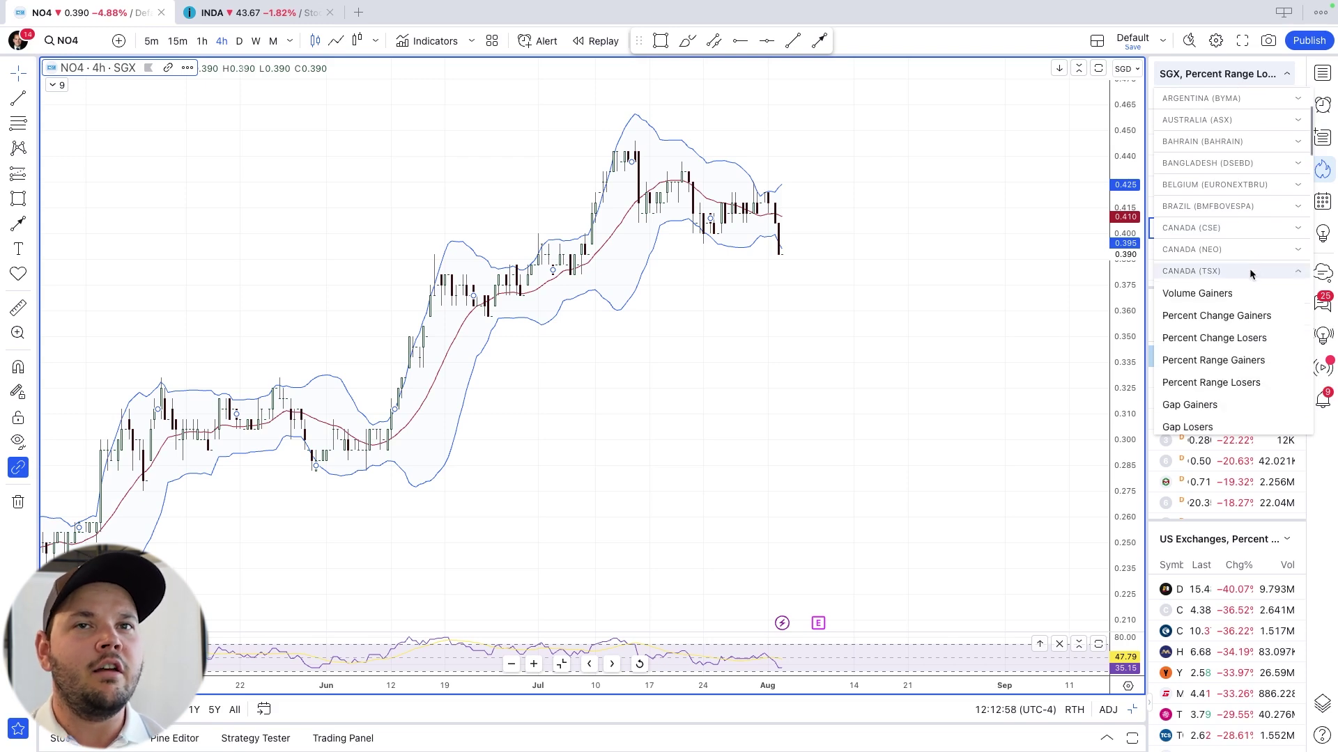
{"action": "scroll", "coordinate": [1232, 420], "scroll_direction": "down", "scroll_amount": 2}
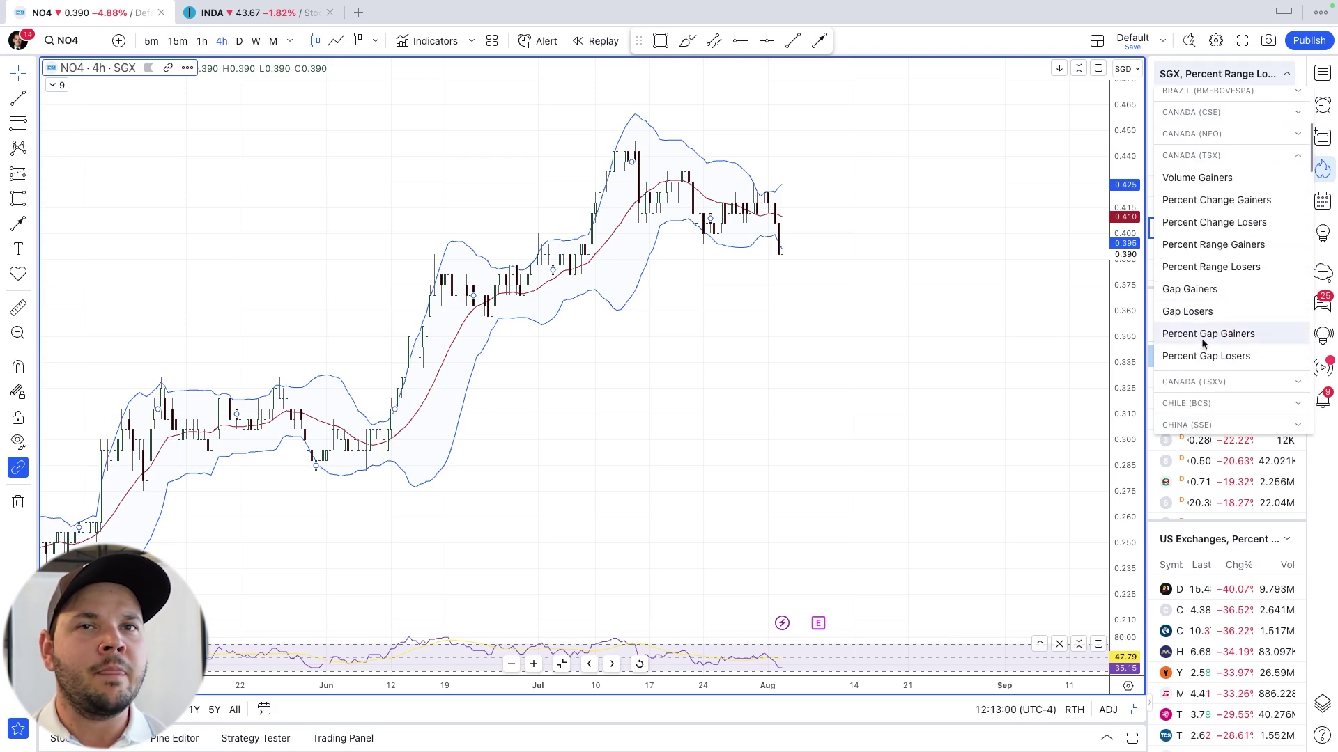
{"action": "left_click", "coordinate": [1213, 201]}
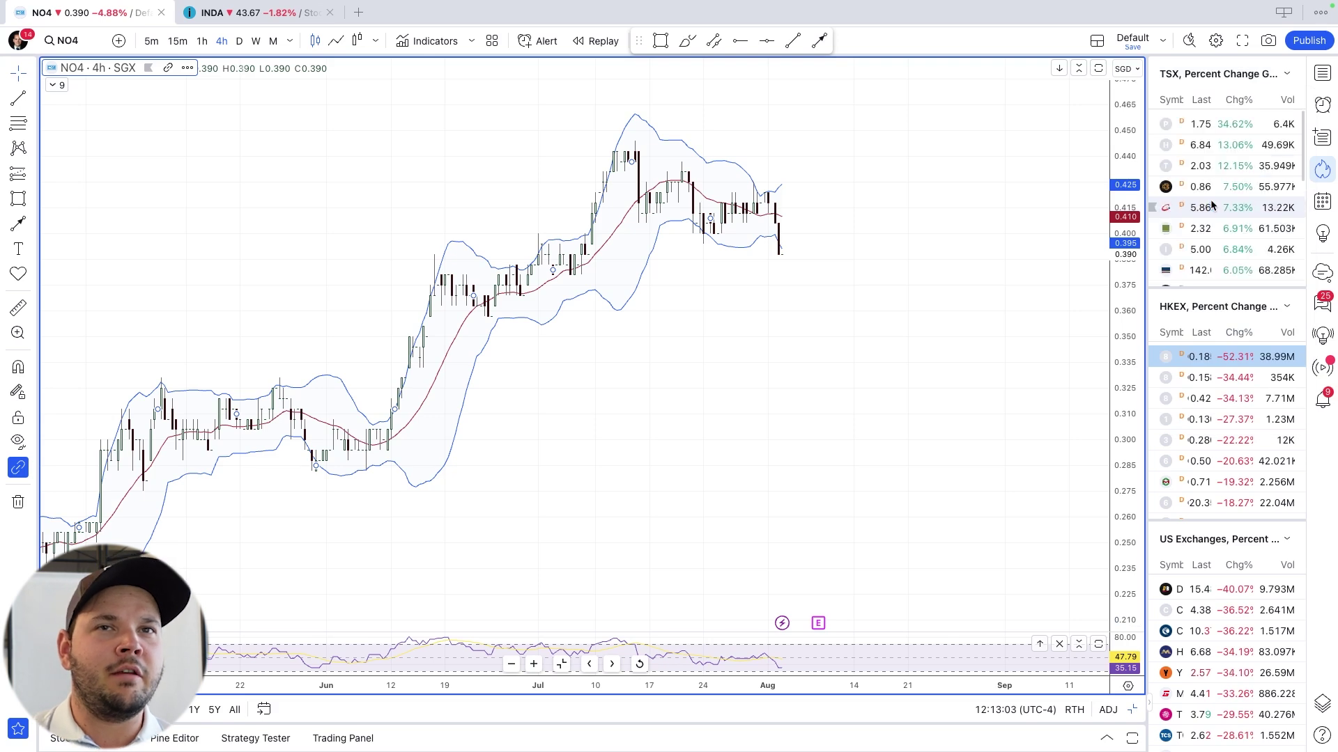
Look through the charts of the first three TSX percent change gainers: PNC.A, HMM.A and TAIG.
{"action": "left_click", "coordinate": [1227, 124]}
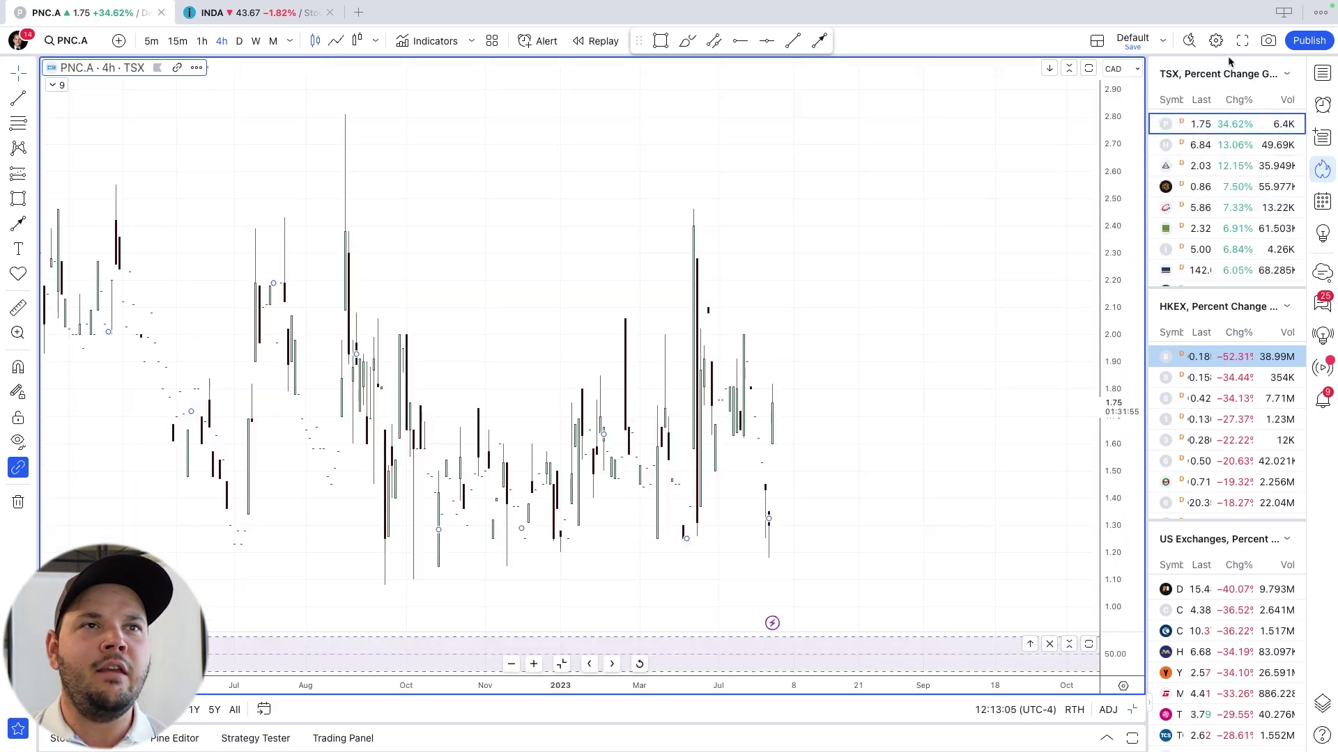
{"action": "left_click", "coordinate": [1218, 145]}
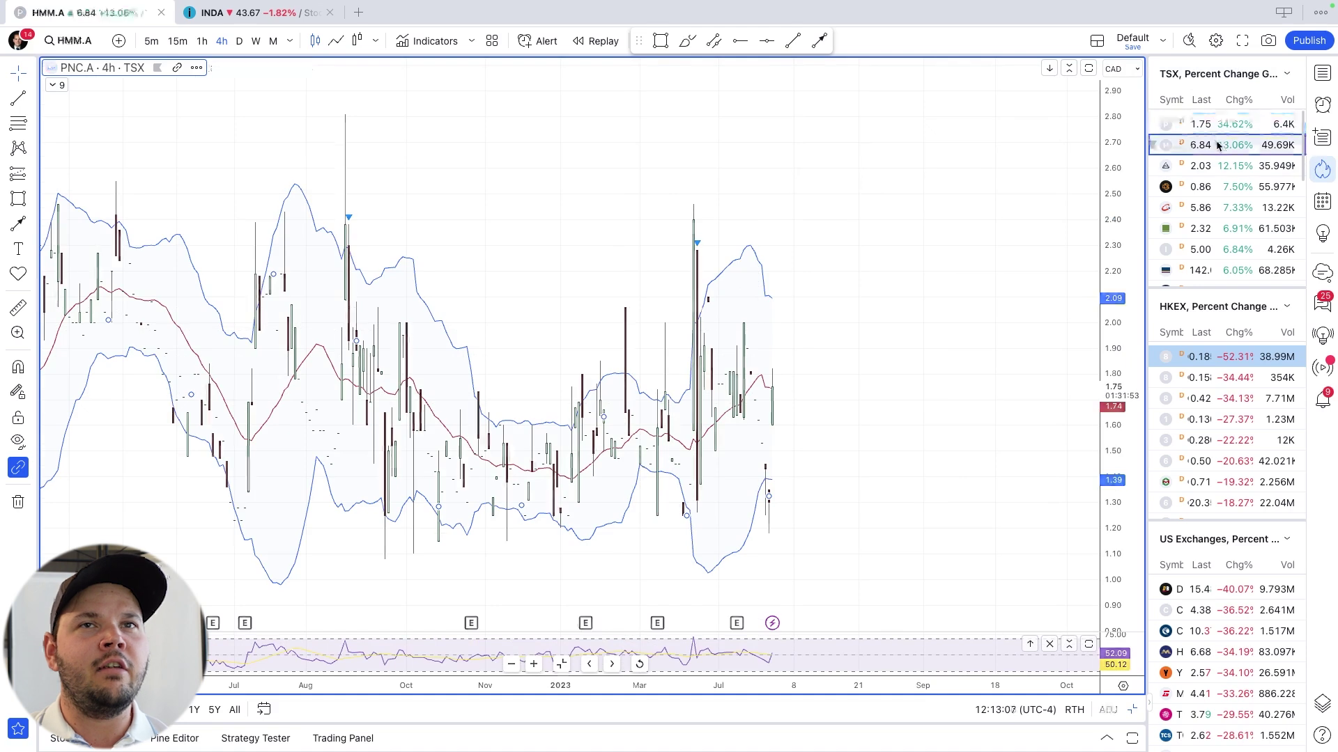
{"action": "key", "text": "Down"}
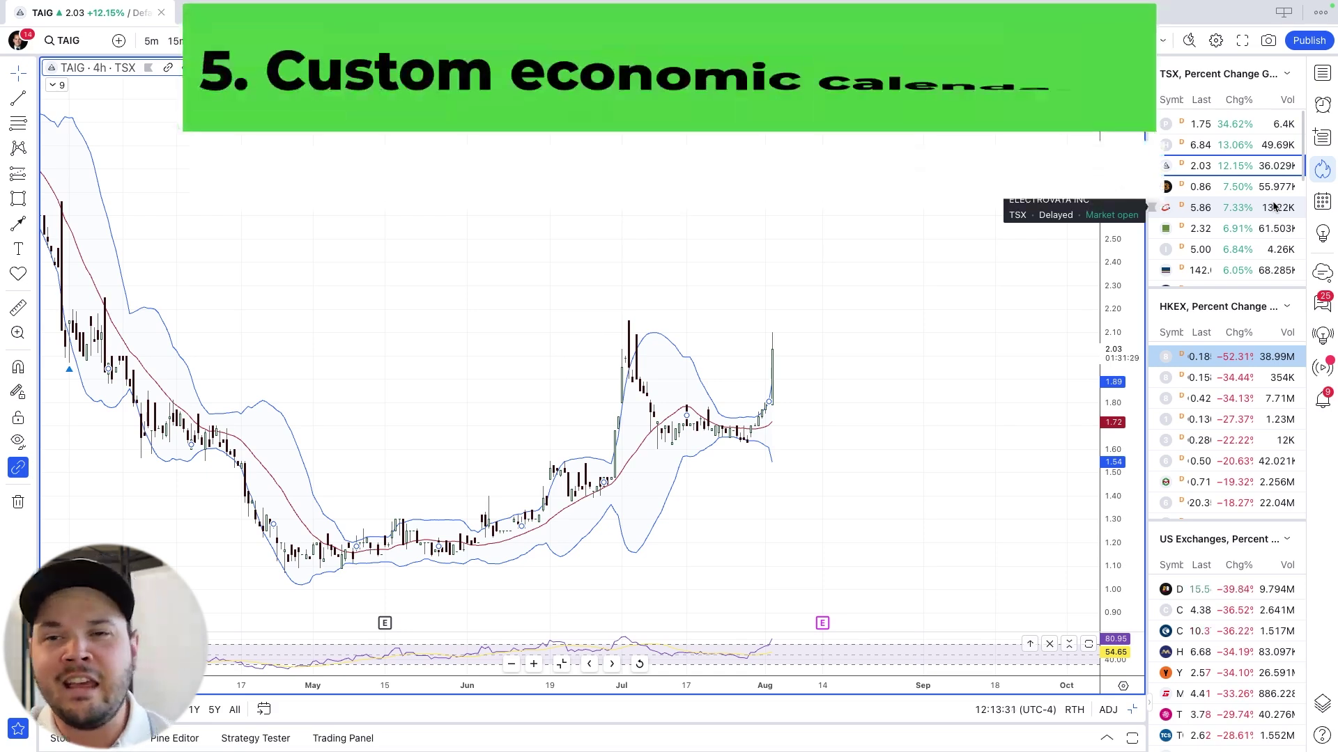
Open the economic calendar and compare its events with and without the high-importance filter, leaving the filter on.
{"action": "left_click", "coordinate": [1321, 201]}
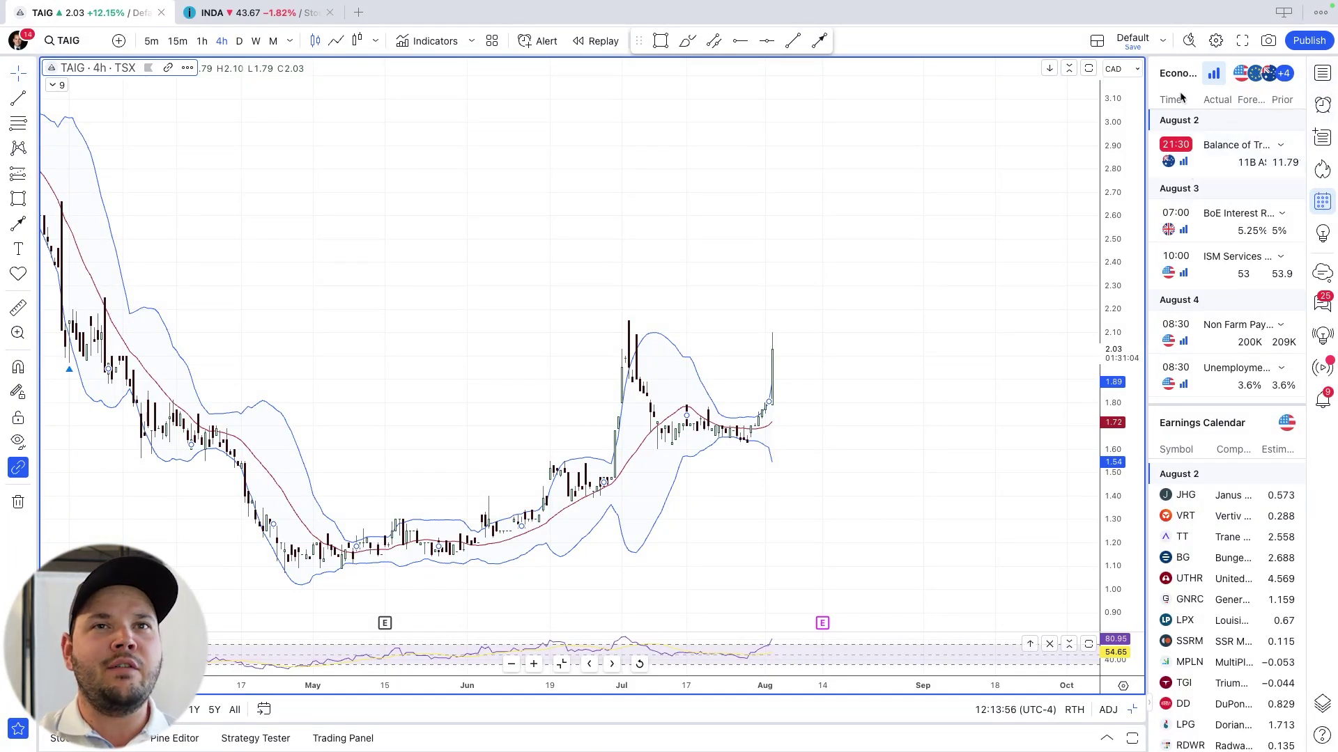
{"action": "left_click", "coordinate": [1216, 73]}
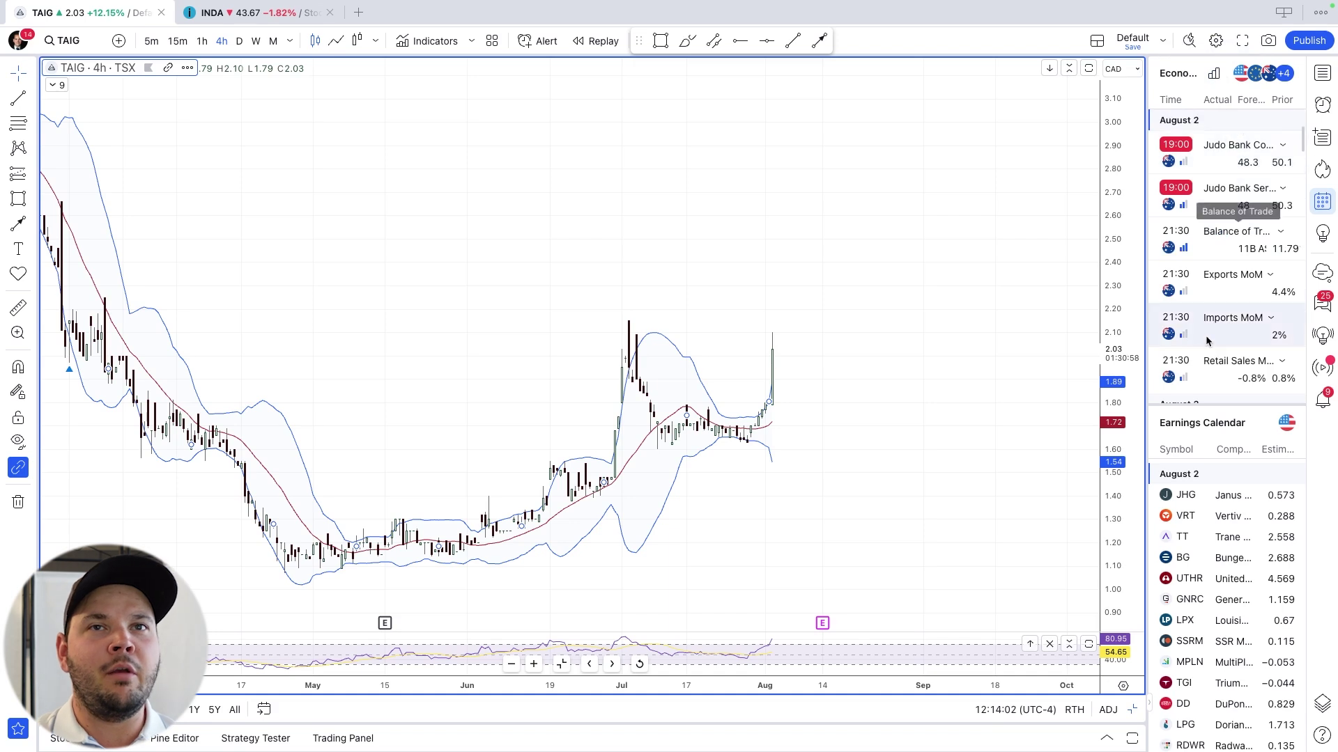
{"action": "left_click", "coordinate": [1214, 75]}
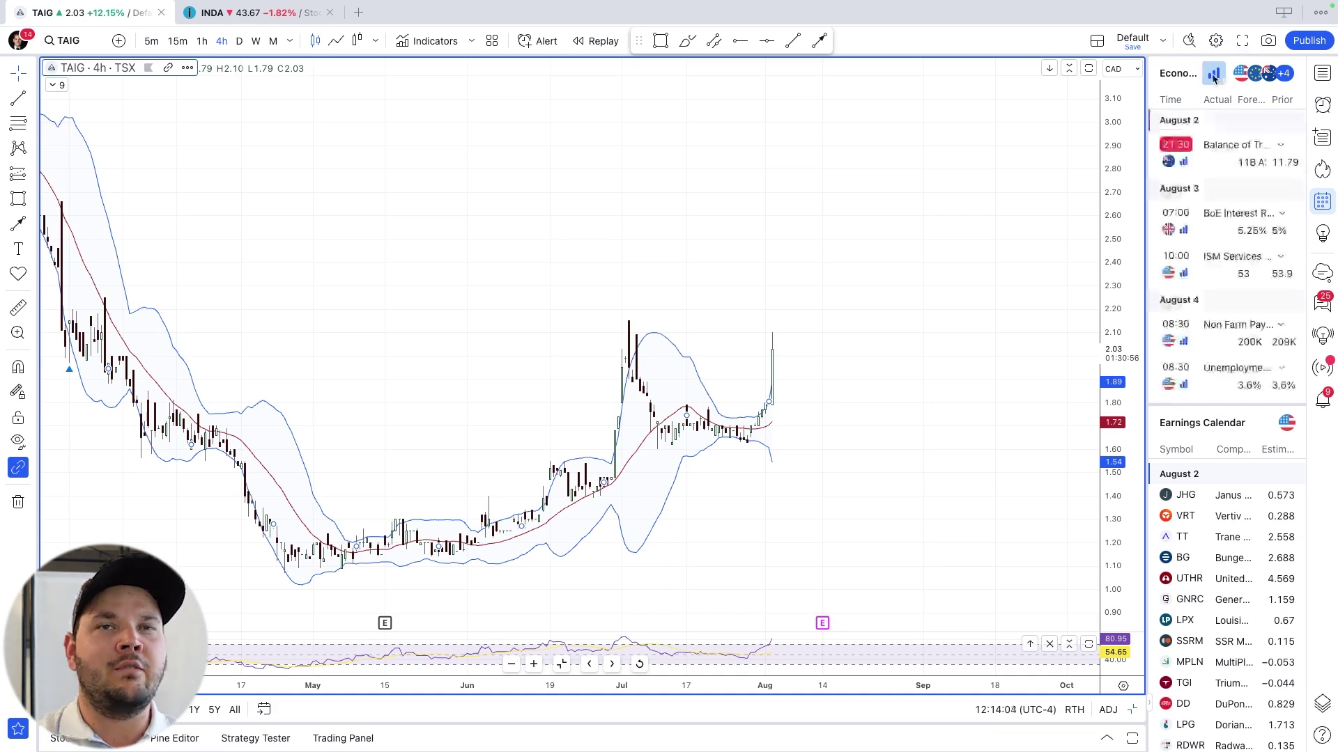
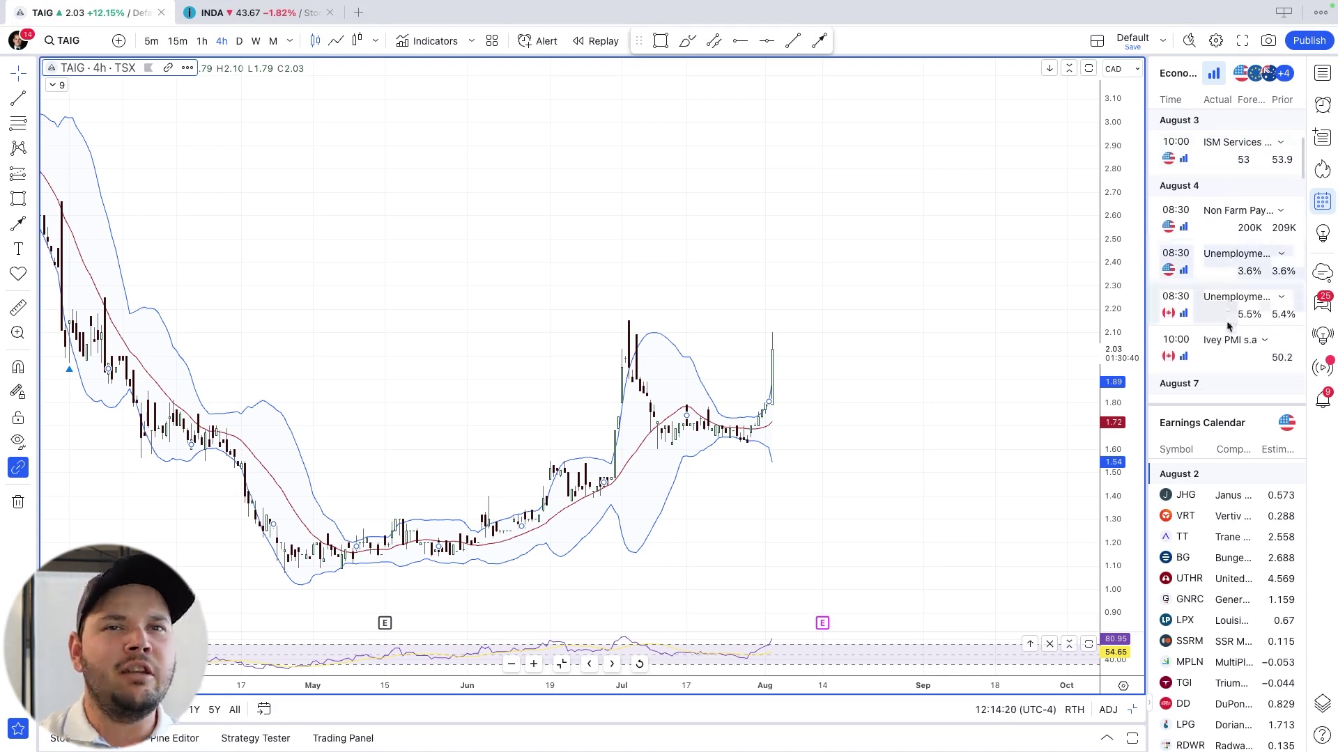
{"action": "scroll", "coordinate": [1232, 272], "scroll_direction": "down", "scroll_amount": 2}
{"action": "scroll", "coordinate": [1268, 181], "scroll_direction": "up", "scroll_amount": 4}
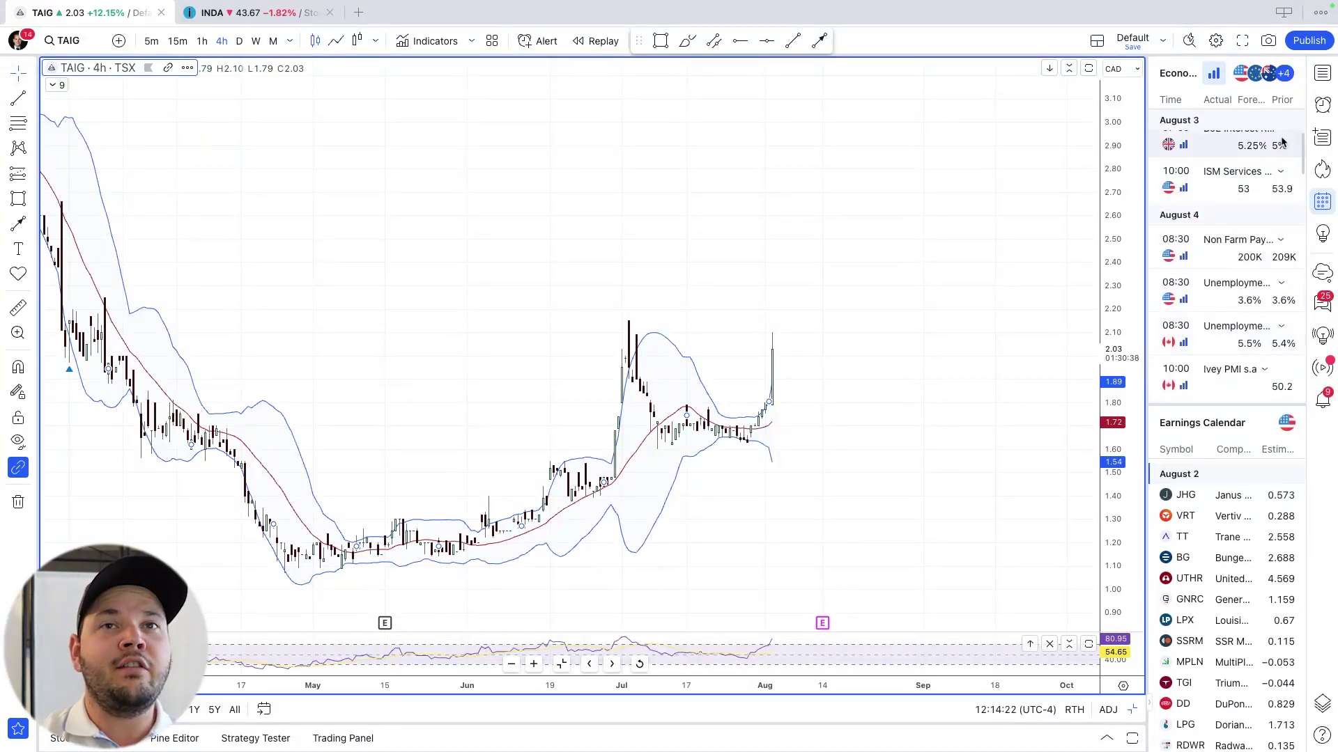
Add Thailand to the countries covered by the economic calendar and apply the selection.
{"action": "left_click", "coordinate": [1275, 78]}
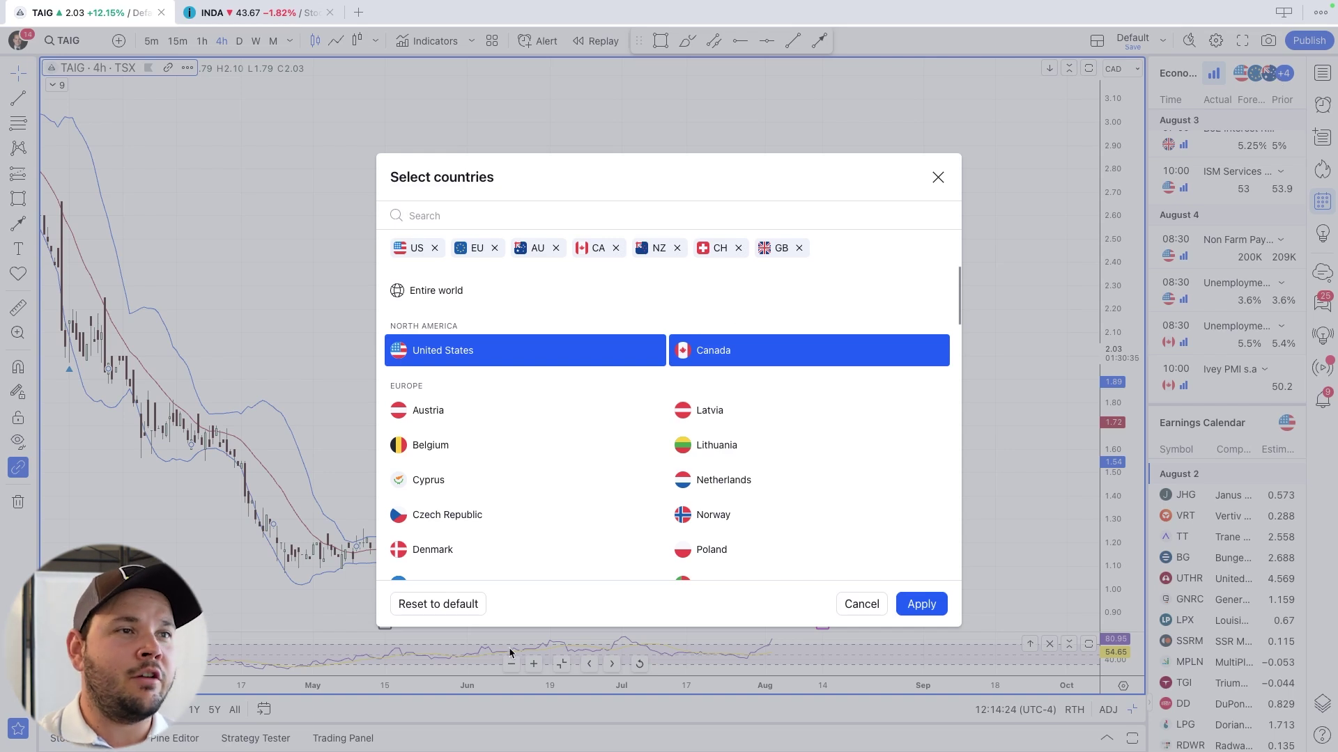
{"action": "scroll", "coordinate": [513, 542], "scroll_direction": "down", "scroll_amount": 3}
{"action": "scroll", "coordinate": [512, 543], "scroll_direction": "down", "scroll_amount": 10}
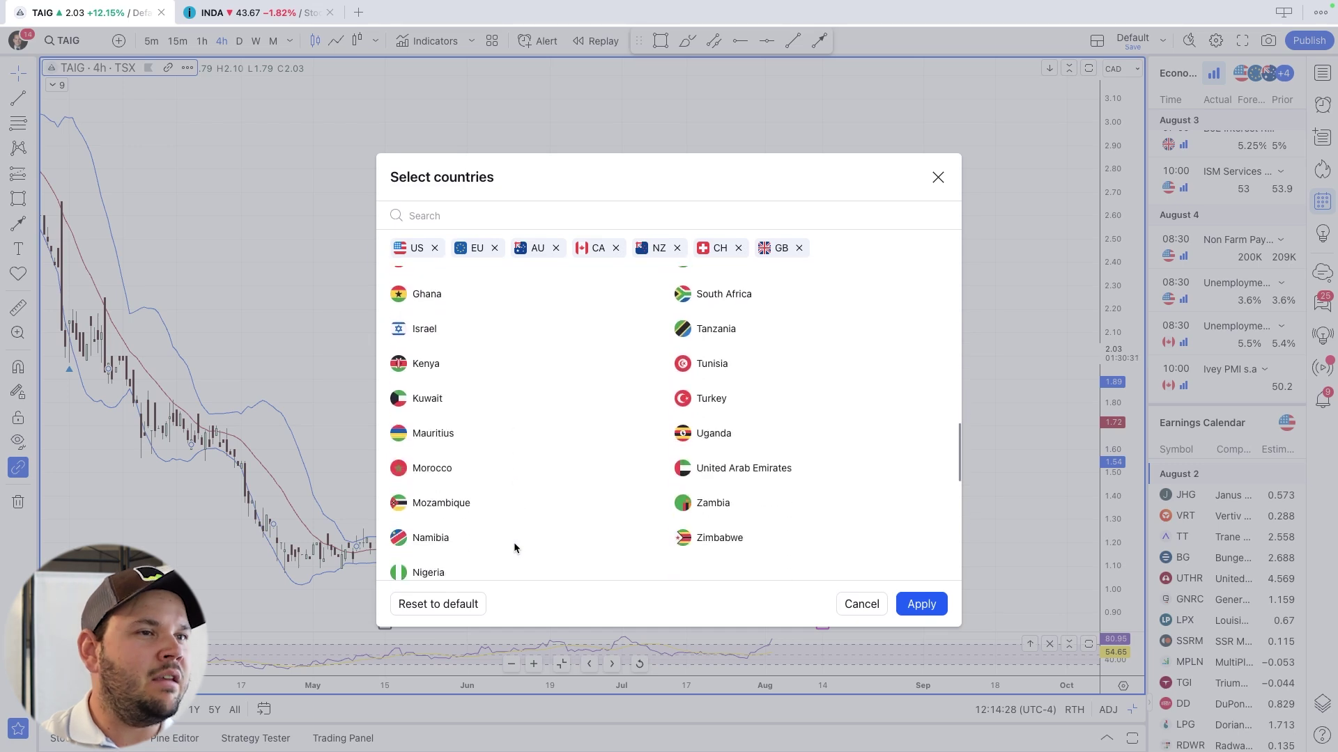
{"action": "scroll", "coordinate": [512, 542], "scroll_direction": "down", "scroll_amount": 3}
{"action": "type", "text": "tha"}
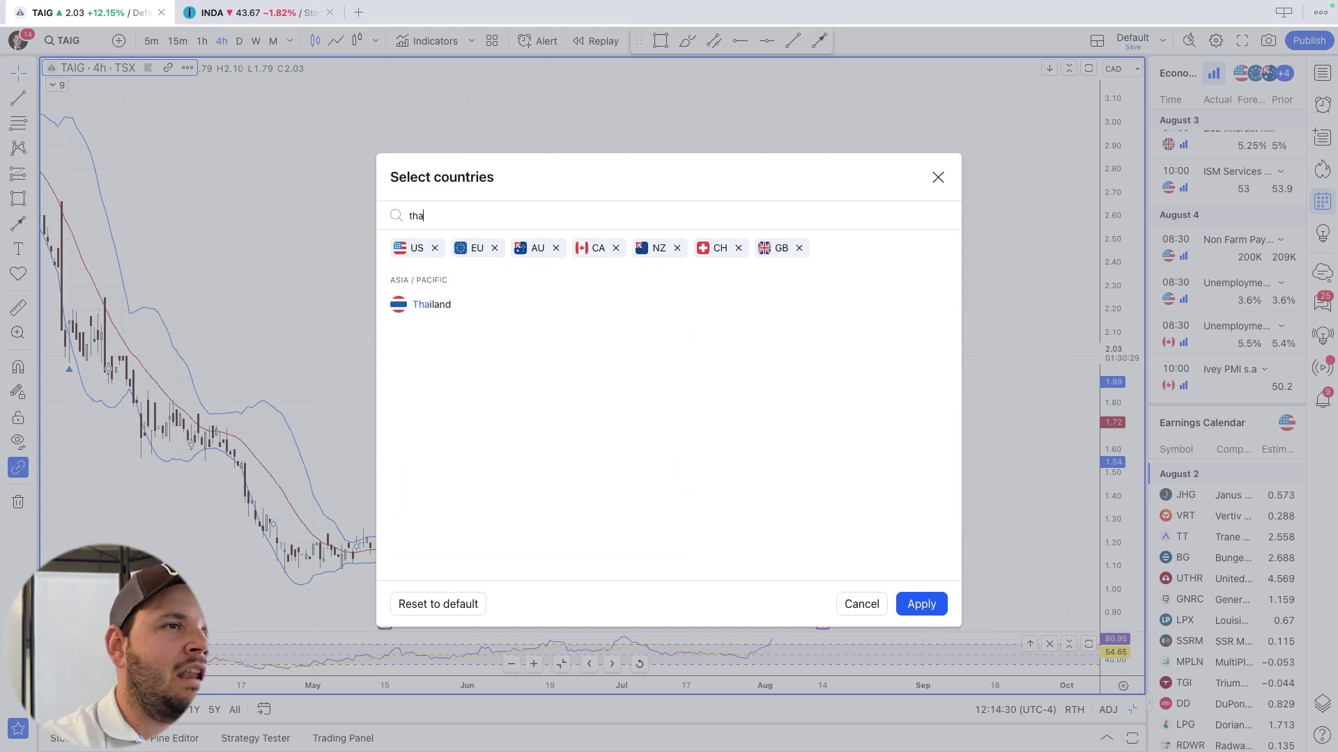
{"action": "left_click", "coordinate": [460, 306]}
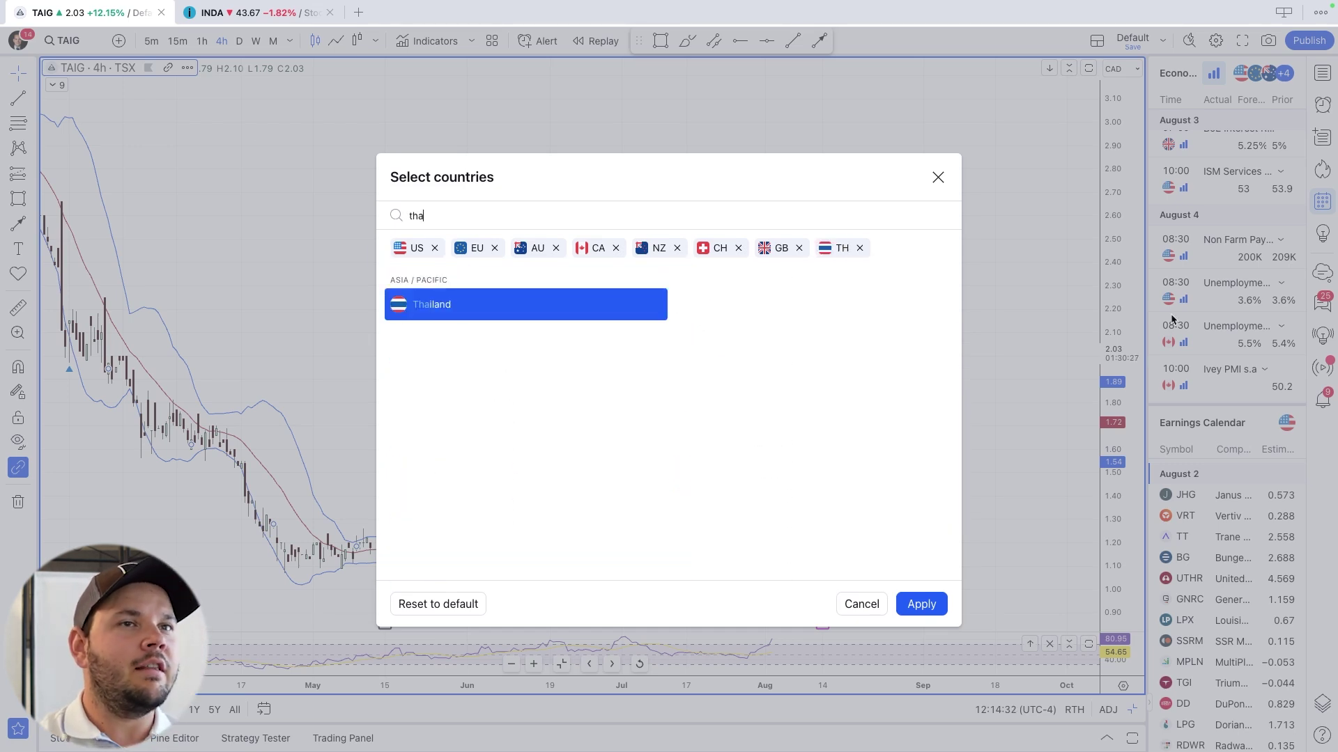
{"action": "left_click", "coordinate": [907, 609]}
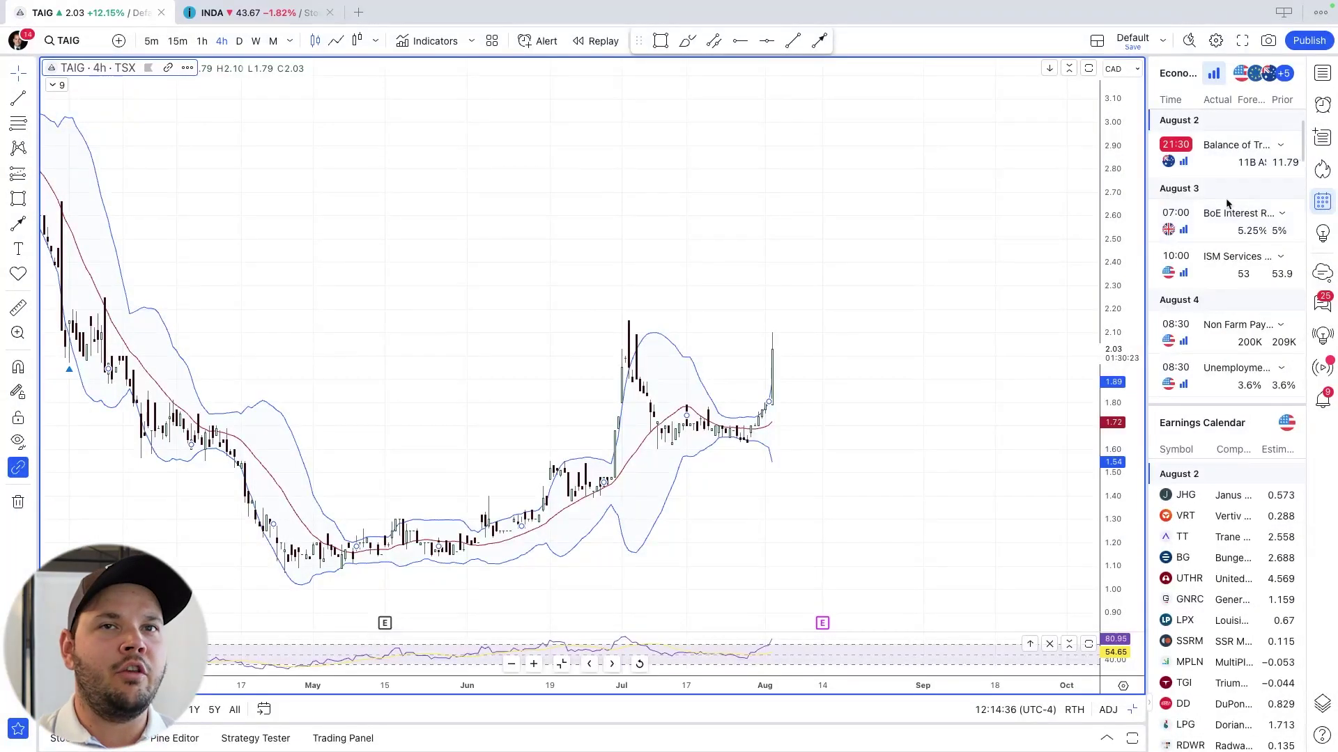
Turn off the economic calendar's high-importance filter and browse the events of the coming days.
{"action": "left_click", "coordinate": [1212, 76]}
{"action": "scroll", "coordinate": [1254, 265], "scroll_direction": "down", "scroll_amount": 5}
{"action": "scroll", "coordinate": [1251, 263], "scroll_direction": "down", "scroll_amount": 10}
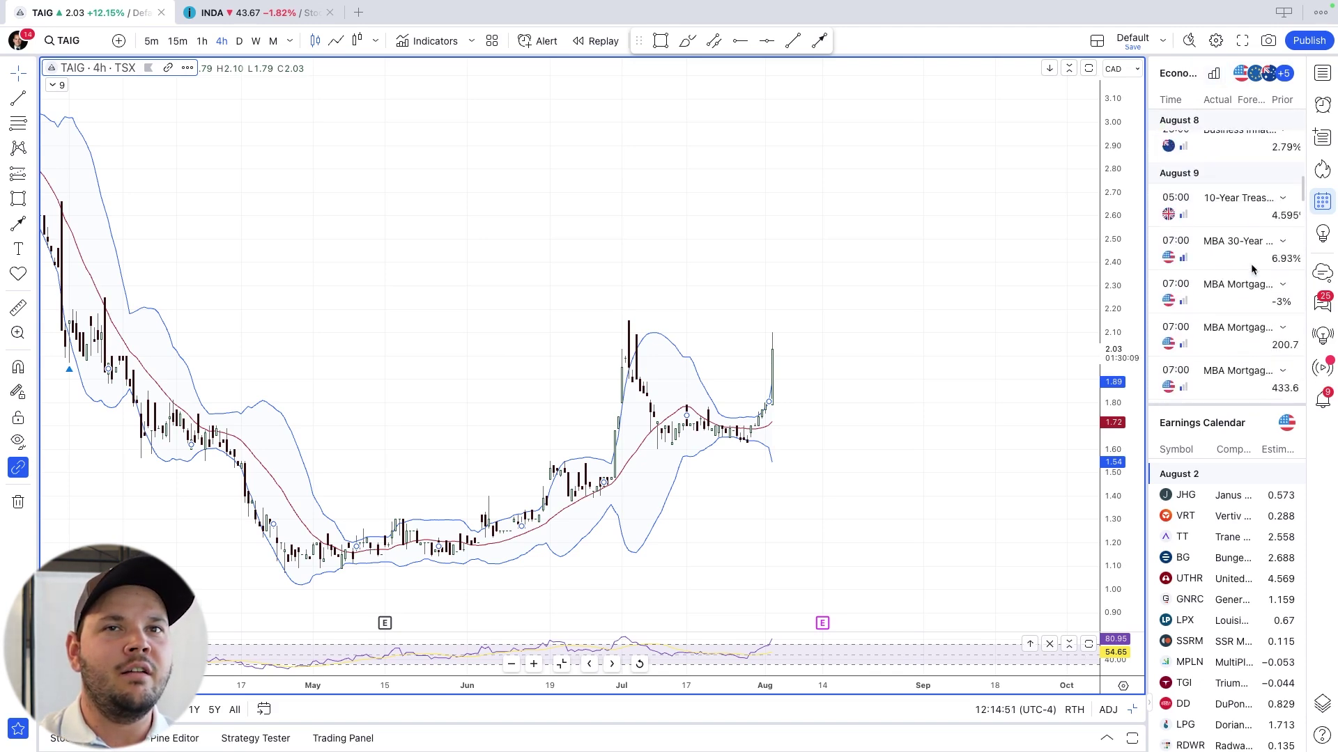
Remove every country except Thailand from the economic calendar and review the Thai events in early August.
{"action": "left_click", "coordinate": [1263, 73]}
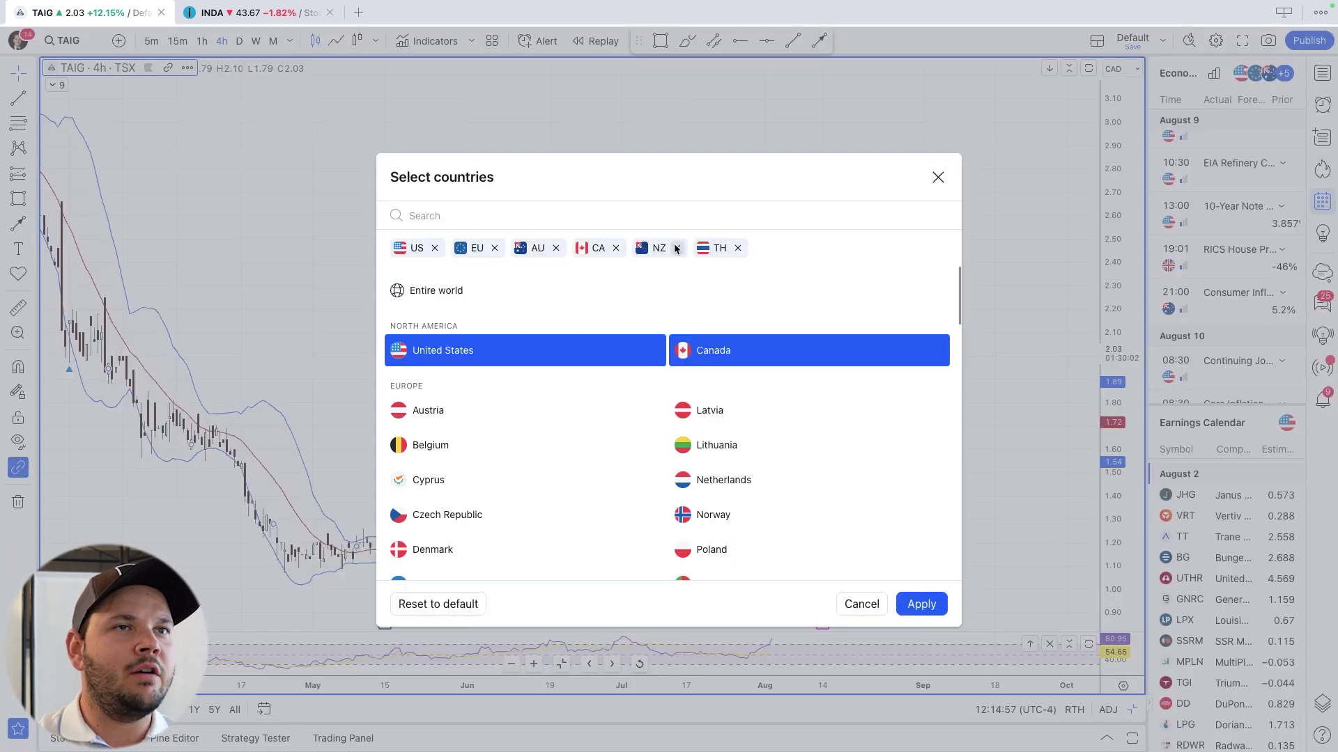
{"action": "left_click", "coordinate": [675, 248]}
{"action": "left_click", "coordinate": [616, 248]}
{"action": "left_click", "coordinate": [555, 248]}
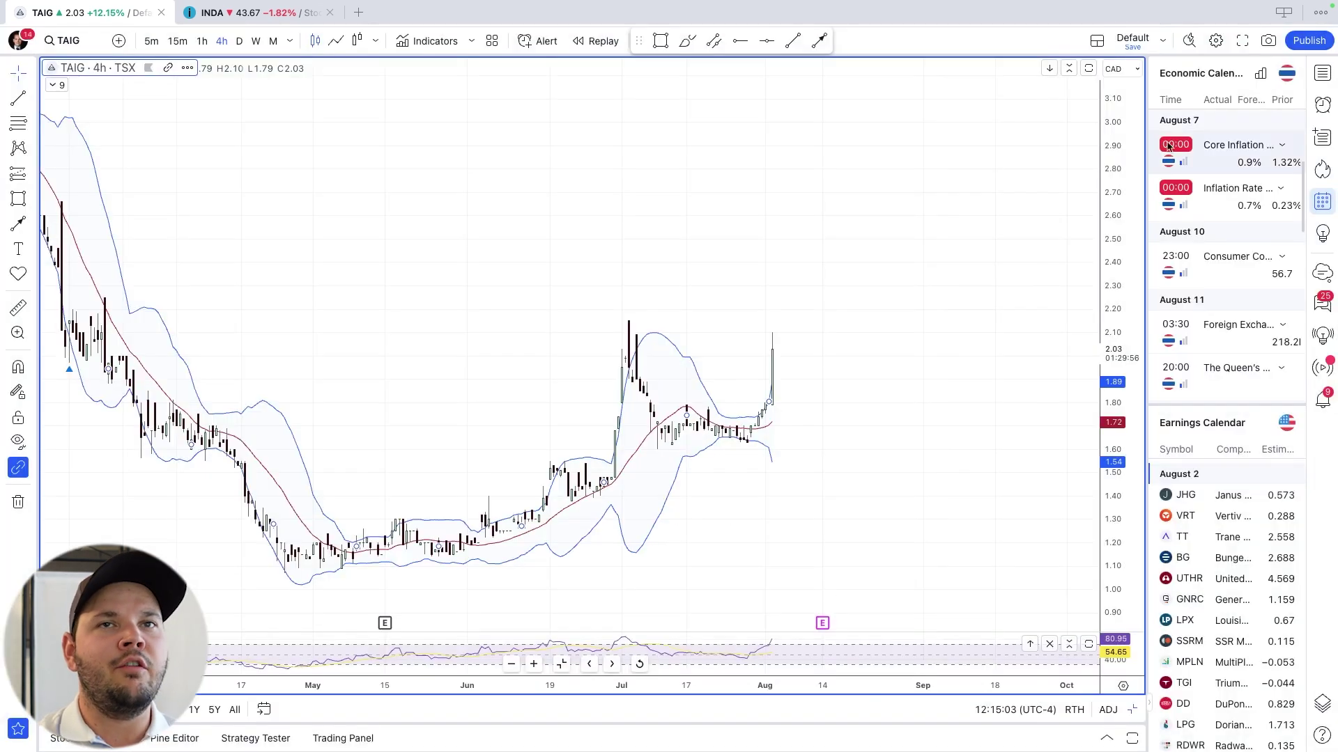
{"action": "scroll", "coordinate": [1262, 185], "scroll_direction": "up", "scroll_amount": 3}
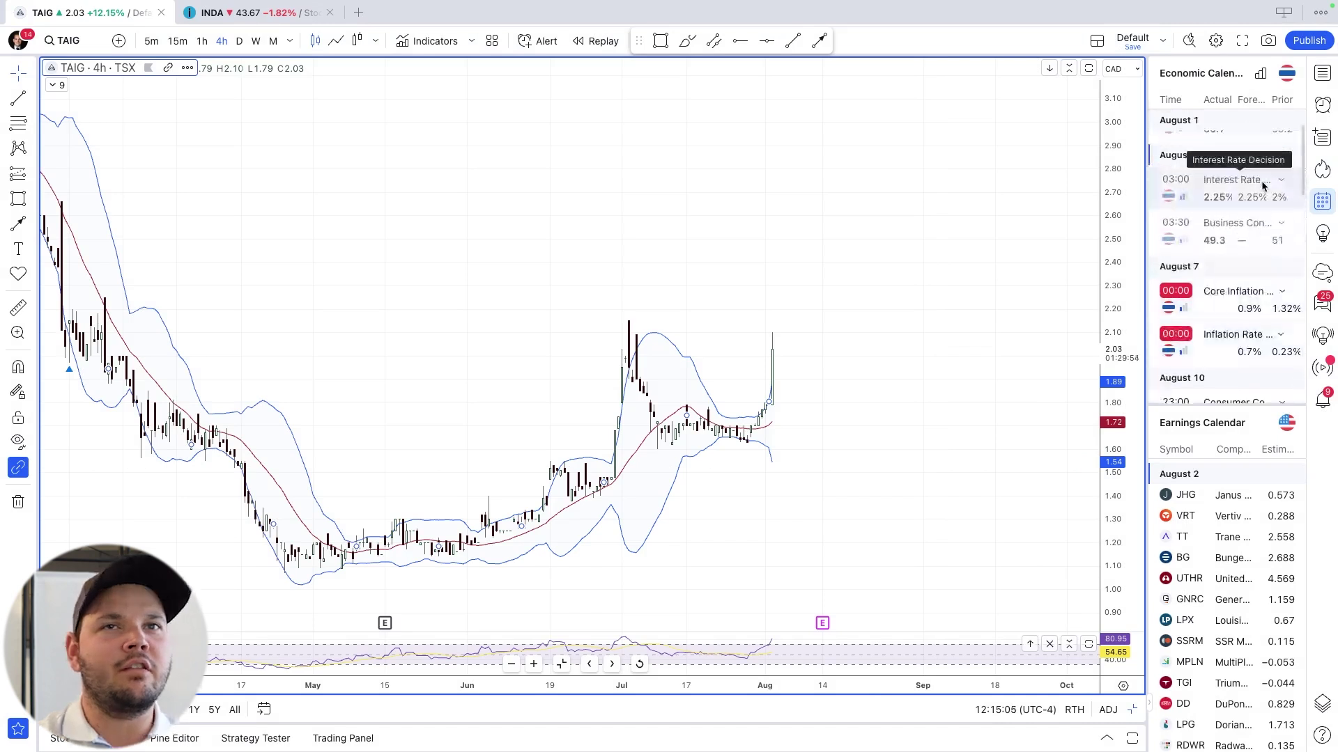
{"action": "scroll", "coordinate": [1230, 317], "scroll_direction": "down", "scroll_amount": 1}
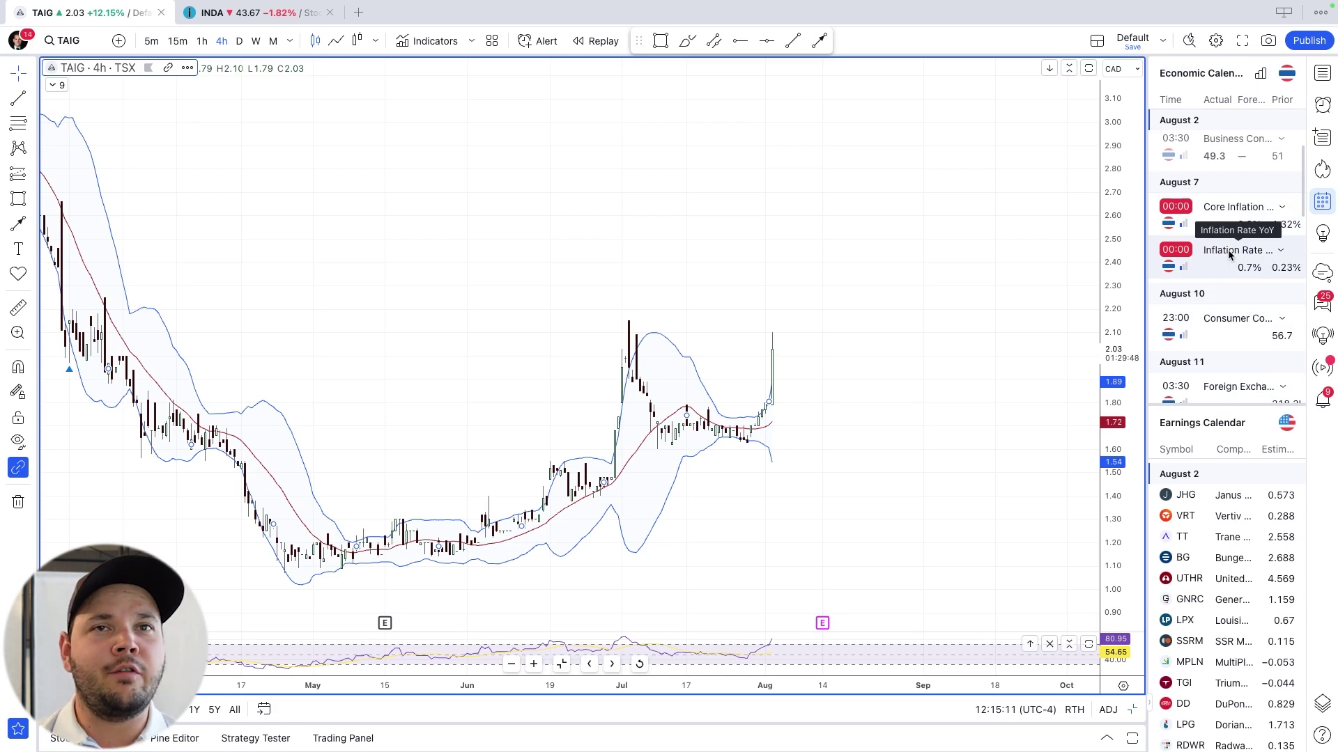
Reset the economic calendar's countries to the default selection and limit the list to high-importance events.
{"action": "left_click", "coordinate": [1282, 76]}
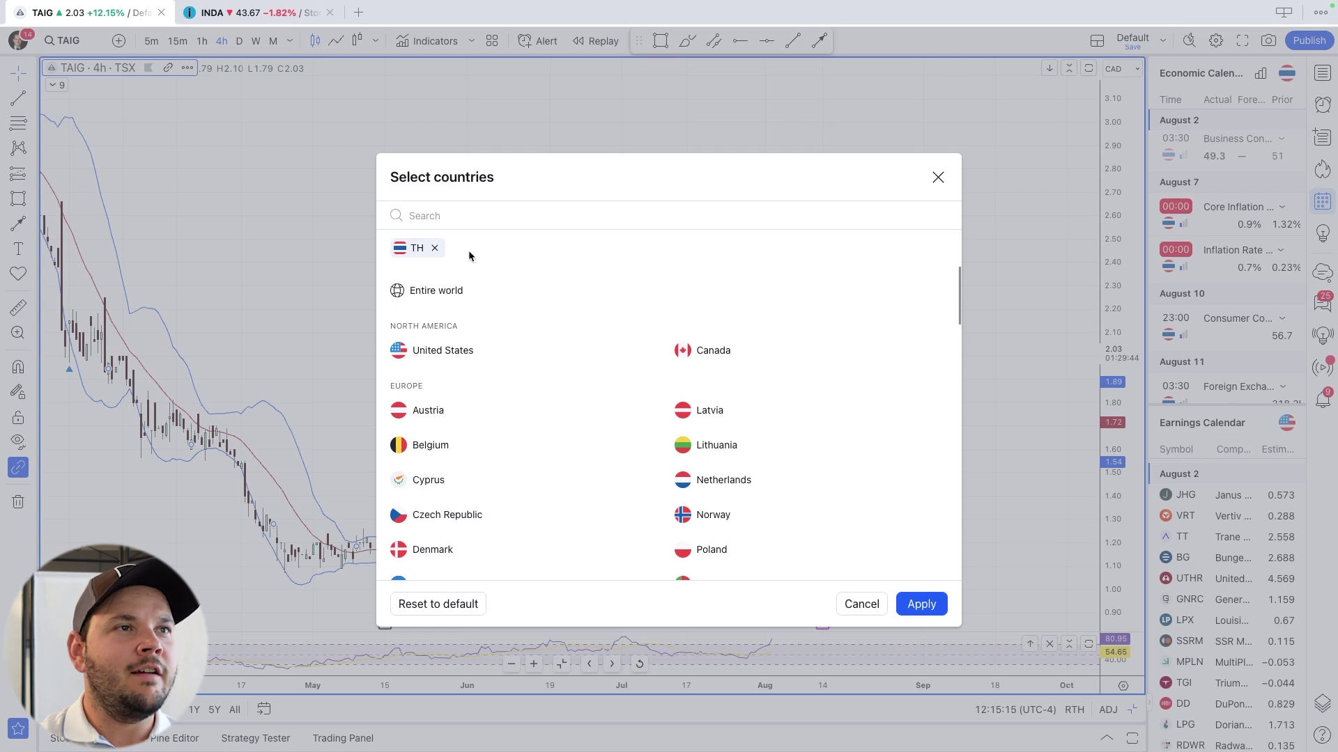
{"action": "left_click", "coordinate": [434, 248]}
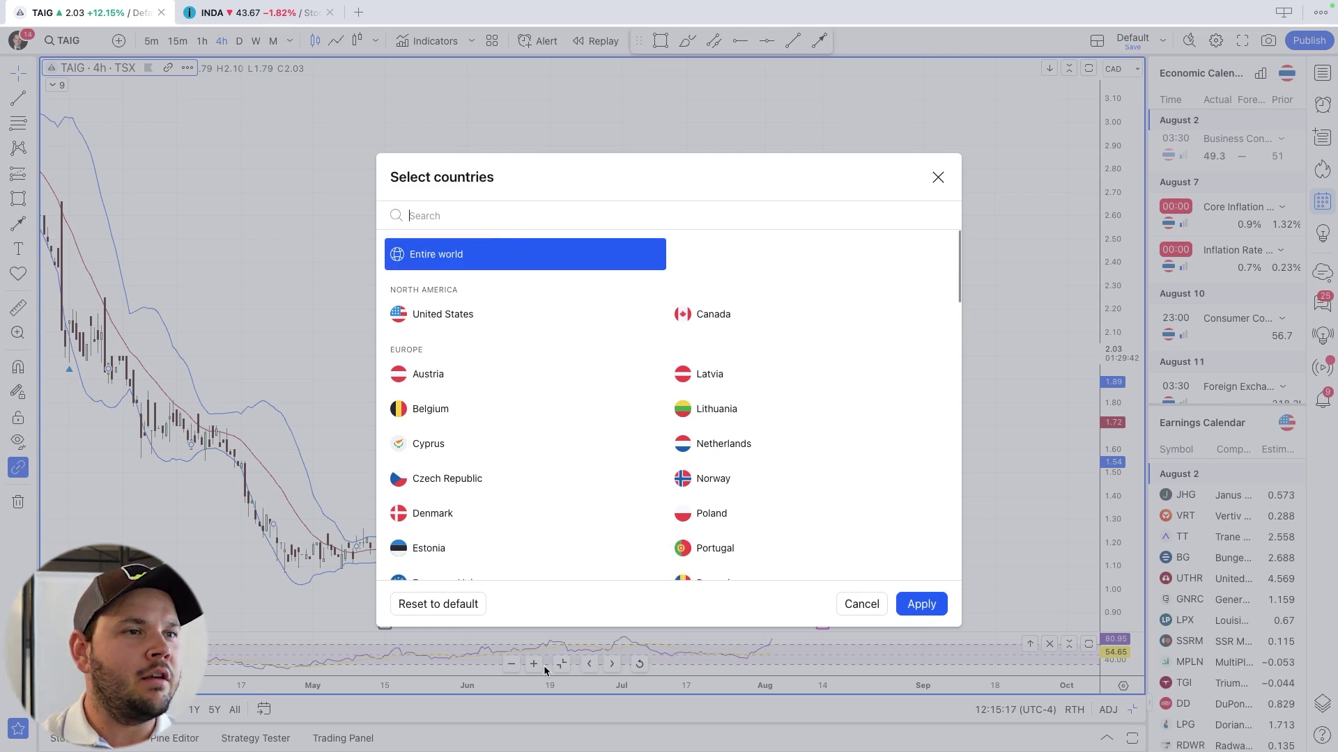
{"action": "left_click", "coordinate": [448, 603]}
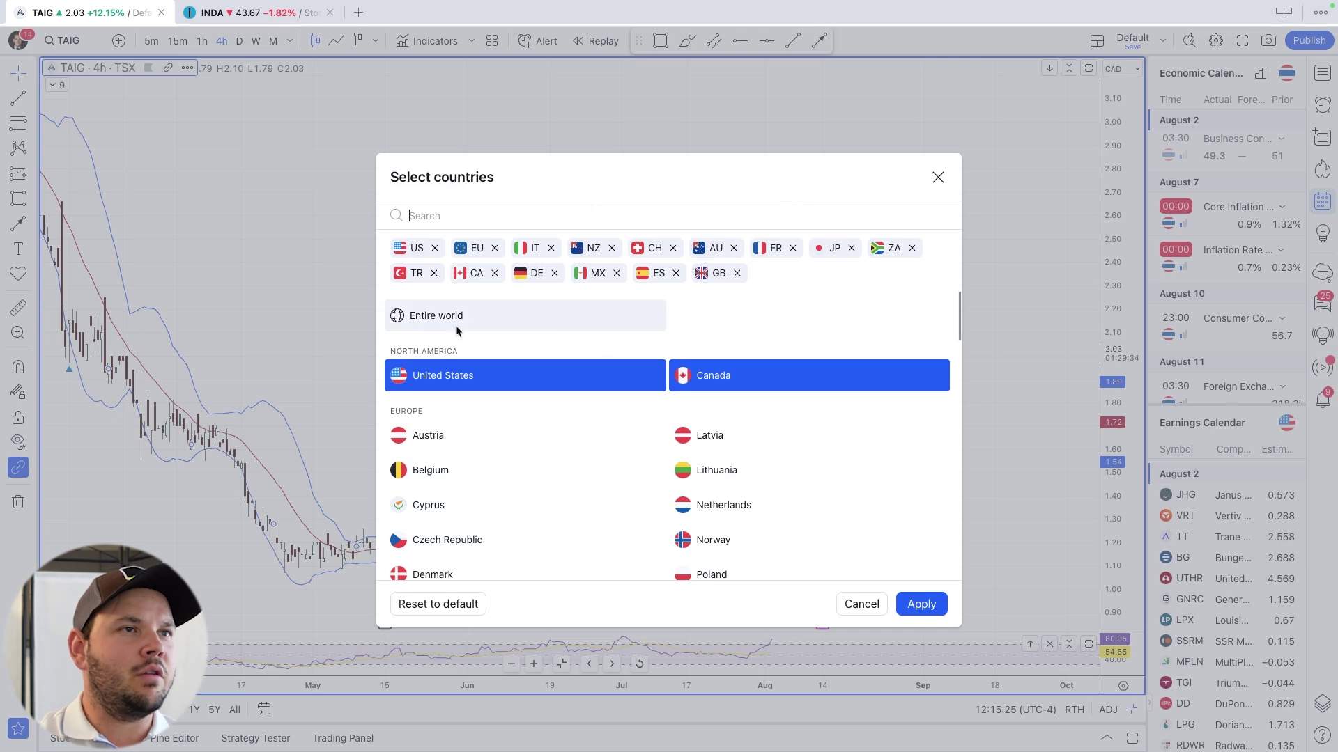
{"action": "left_click", "coordinate": [921, 604]}
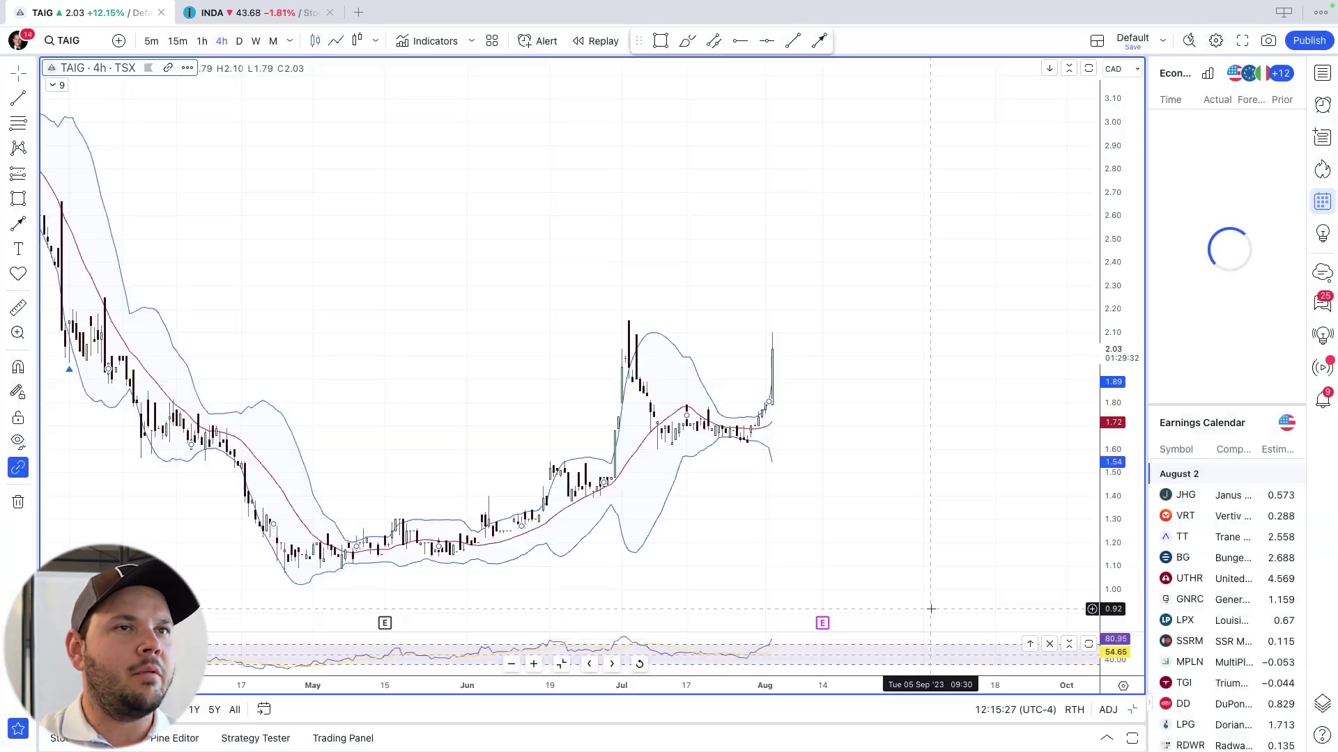
{"action": "left_click", "coordinate": [1208, 77]}
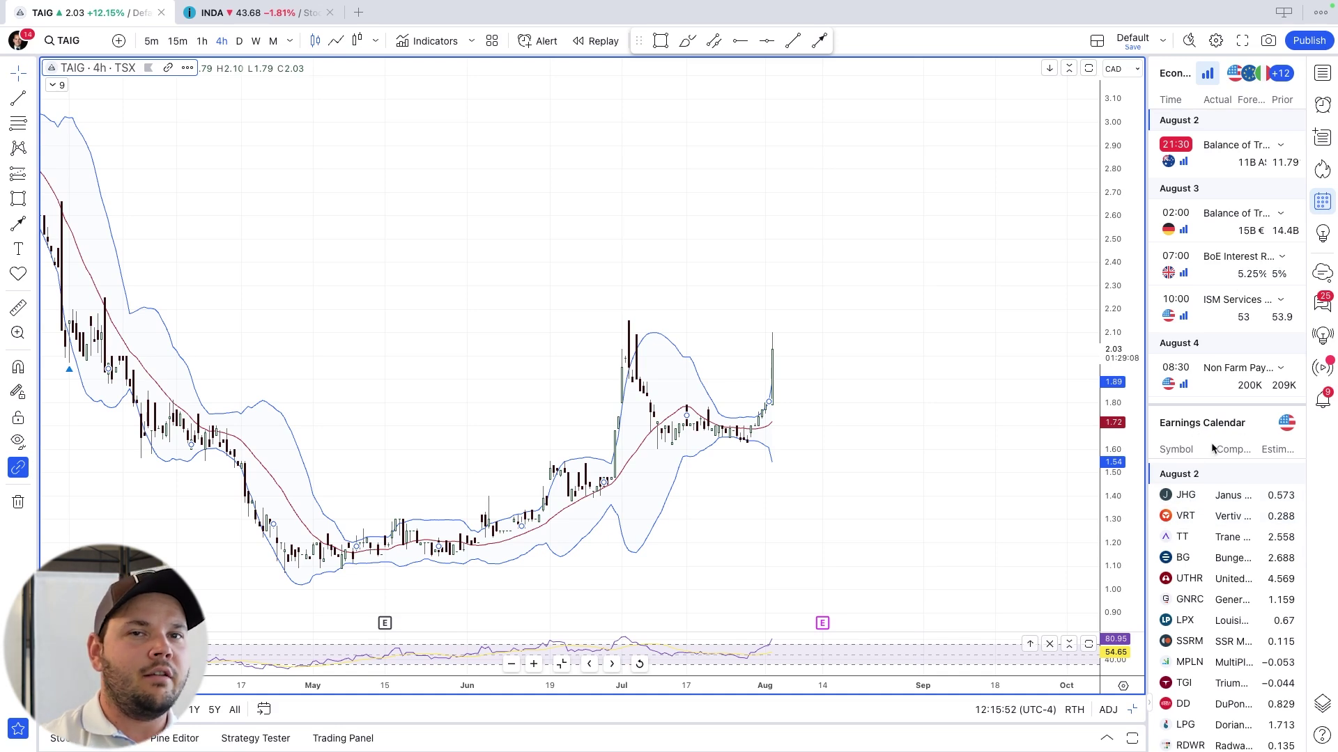
Browse the August 2 earnings calendar, and enlarge the economic calendar until only the earnings heading remains below it.
{"action": "scroll", "coordinate": [1197, 617], "scroll_direction": "down", "scroll_amount": 1}
{"action": "scroll", "coordinate": [1197, 617], "scroll_direction": "down", "scroll_amount": 4}
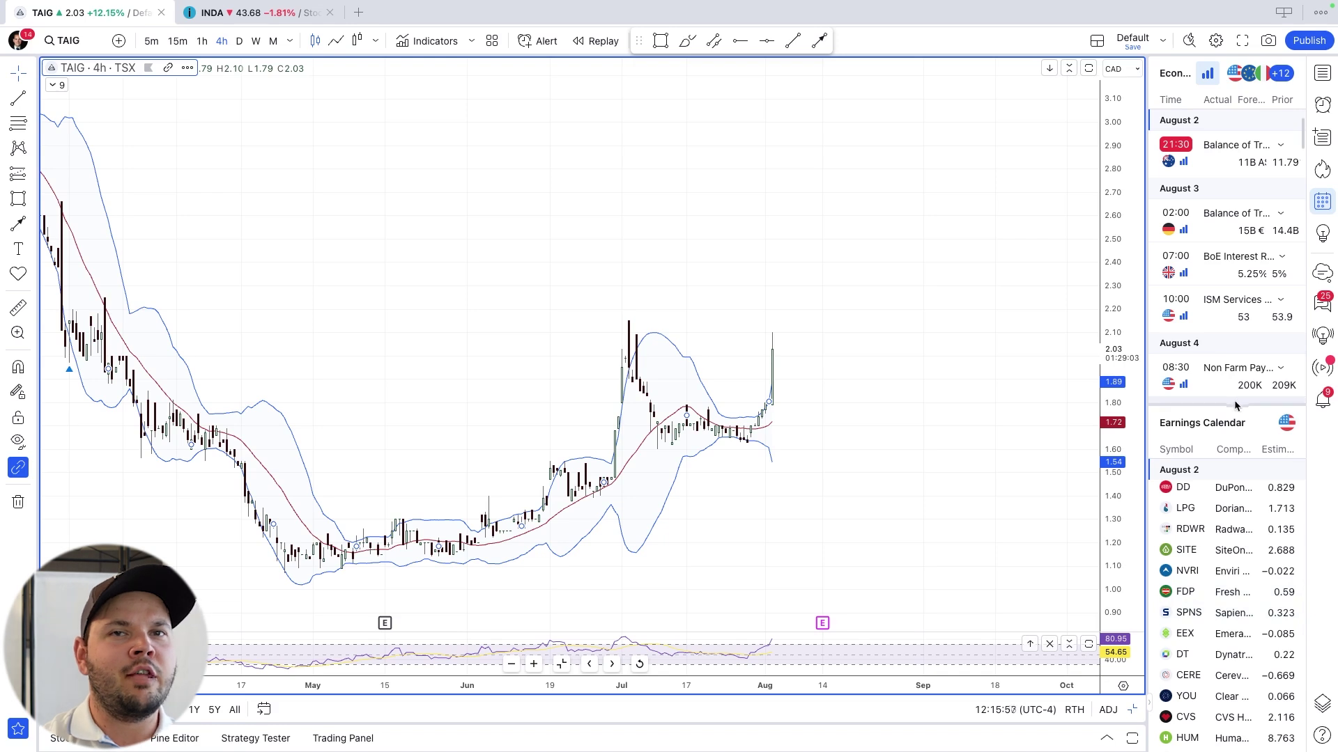
{"action": "left_click_drag", "start_coordinate": [1234, 402], "coordinate": [1266, 725]}
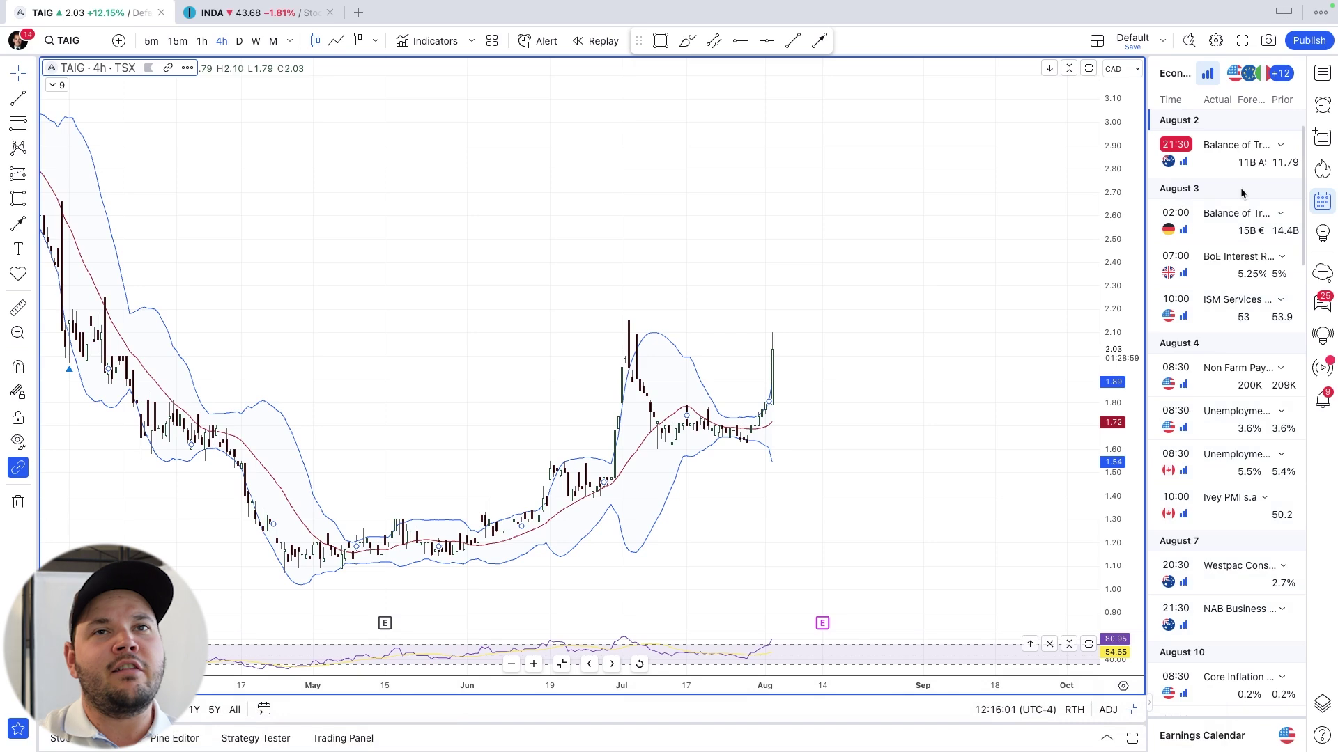